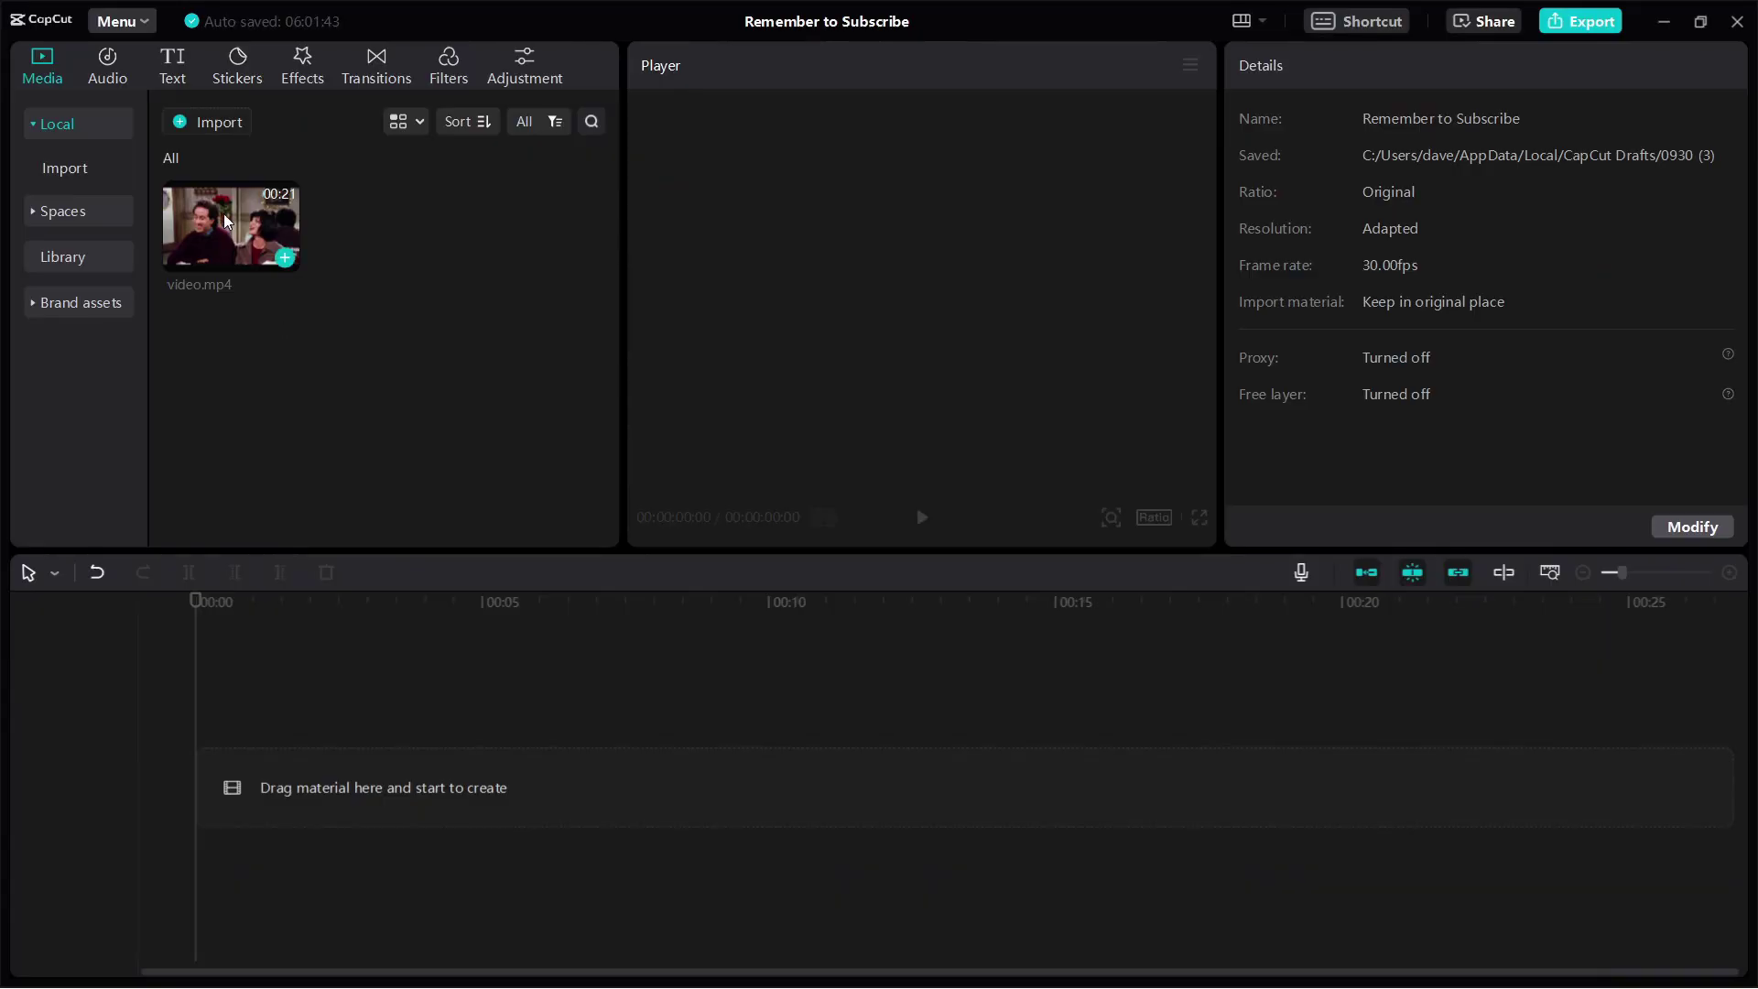
Add video.mp4 from the Media panel to the timeline
drag(224, 220, 294, 733)
click(1549, 572)
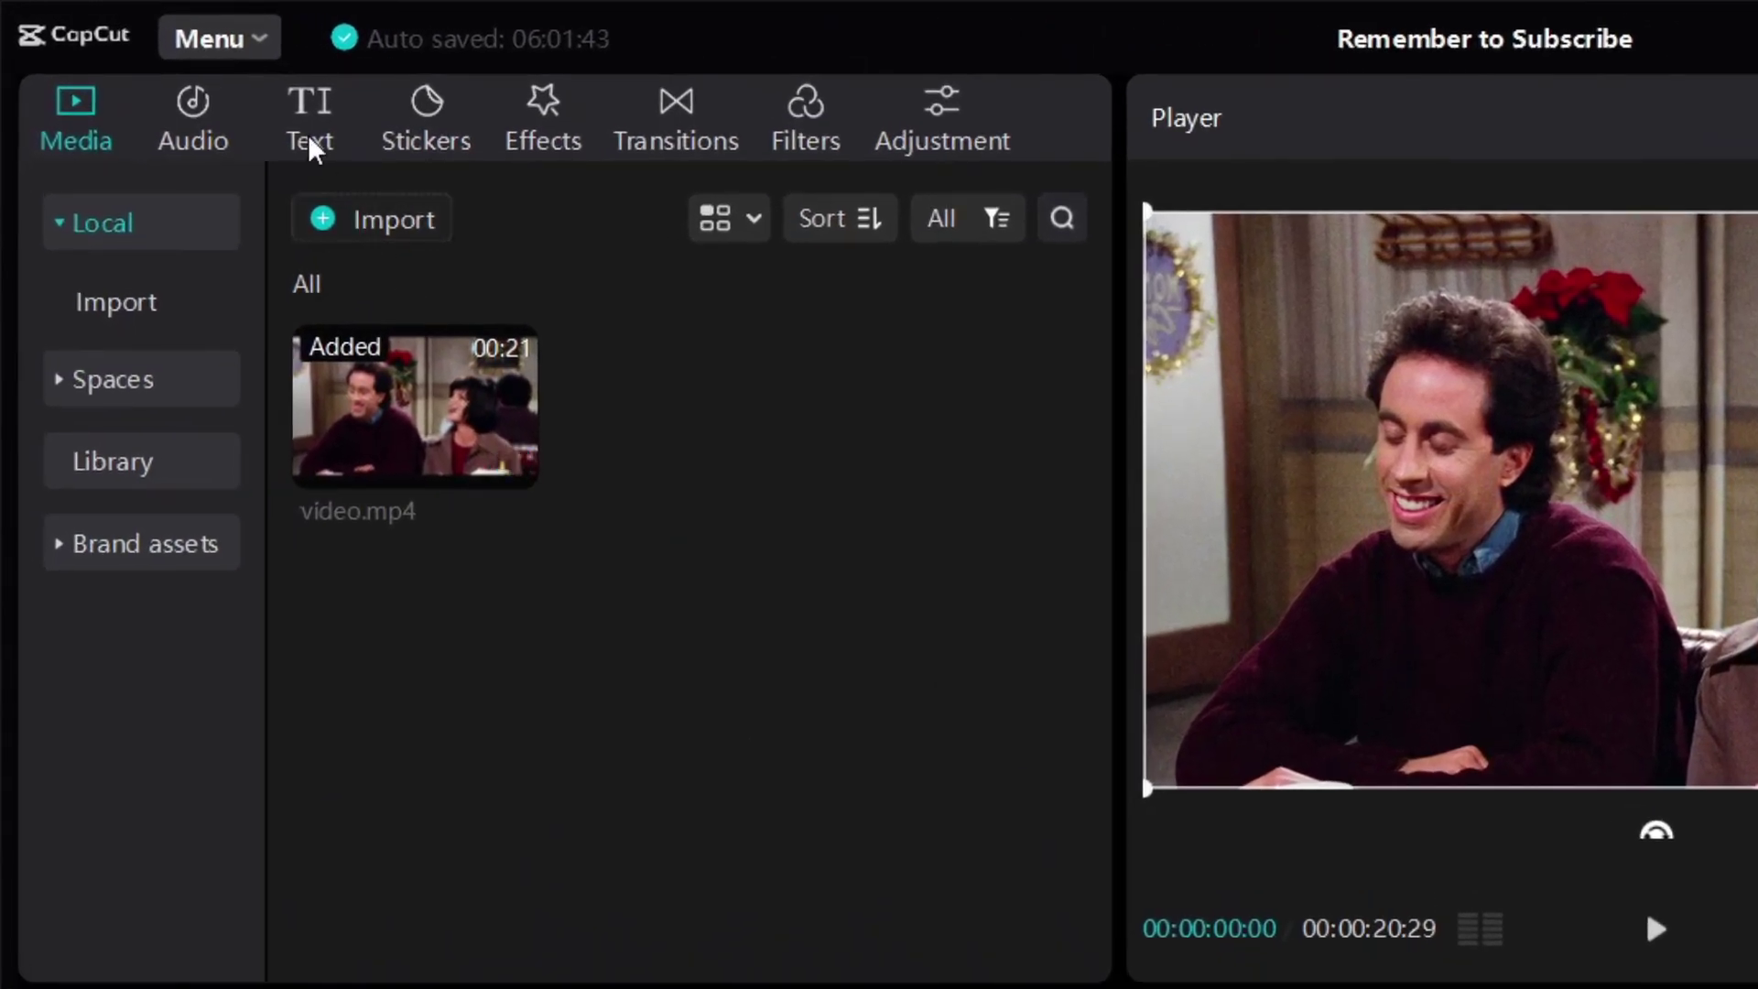
Open Auto captions under Text and keep English as the speech language
click(313, 146)
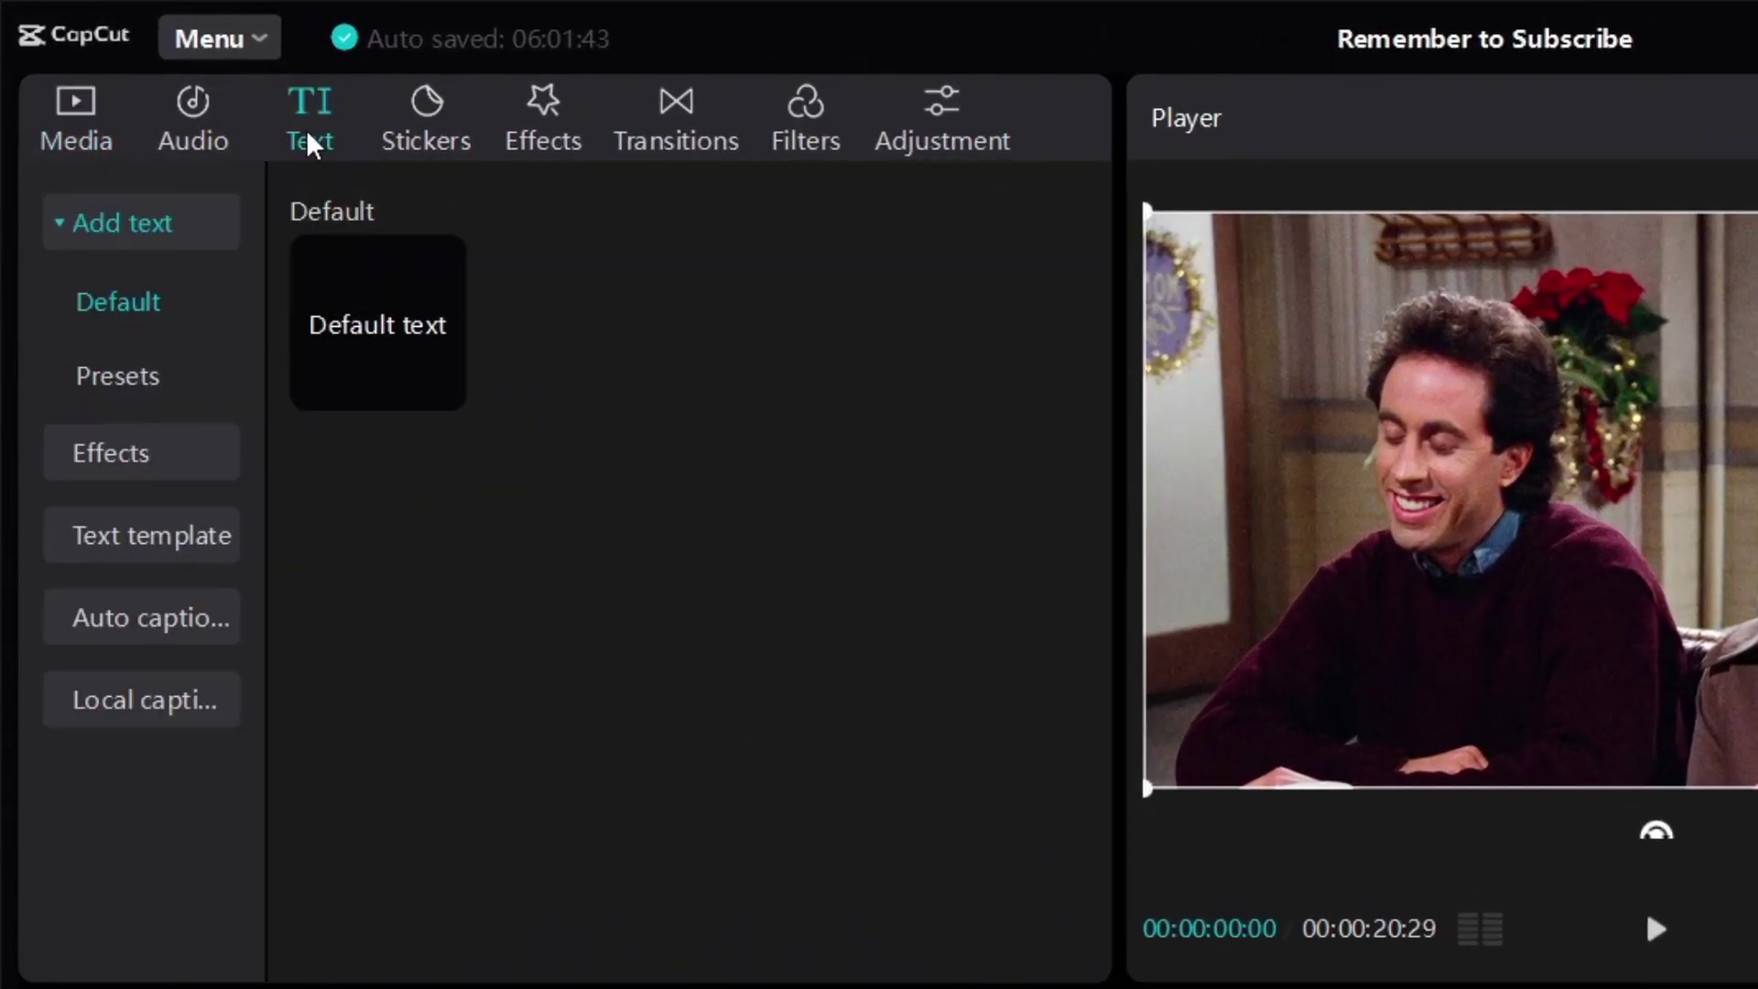
click(91, 635)
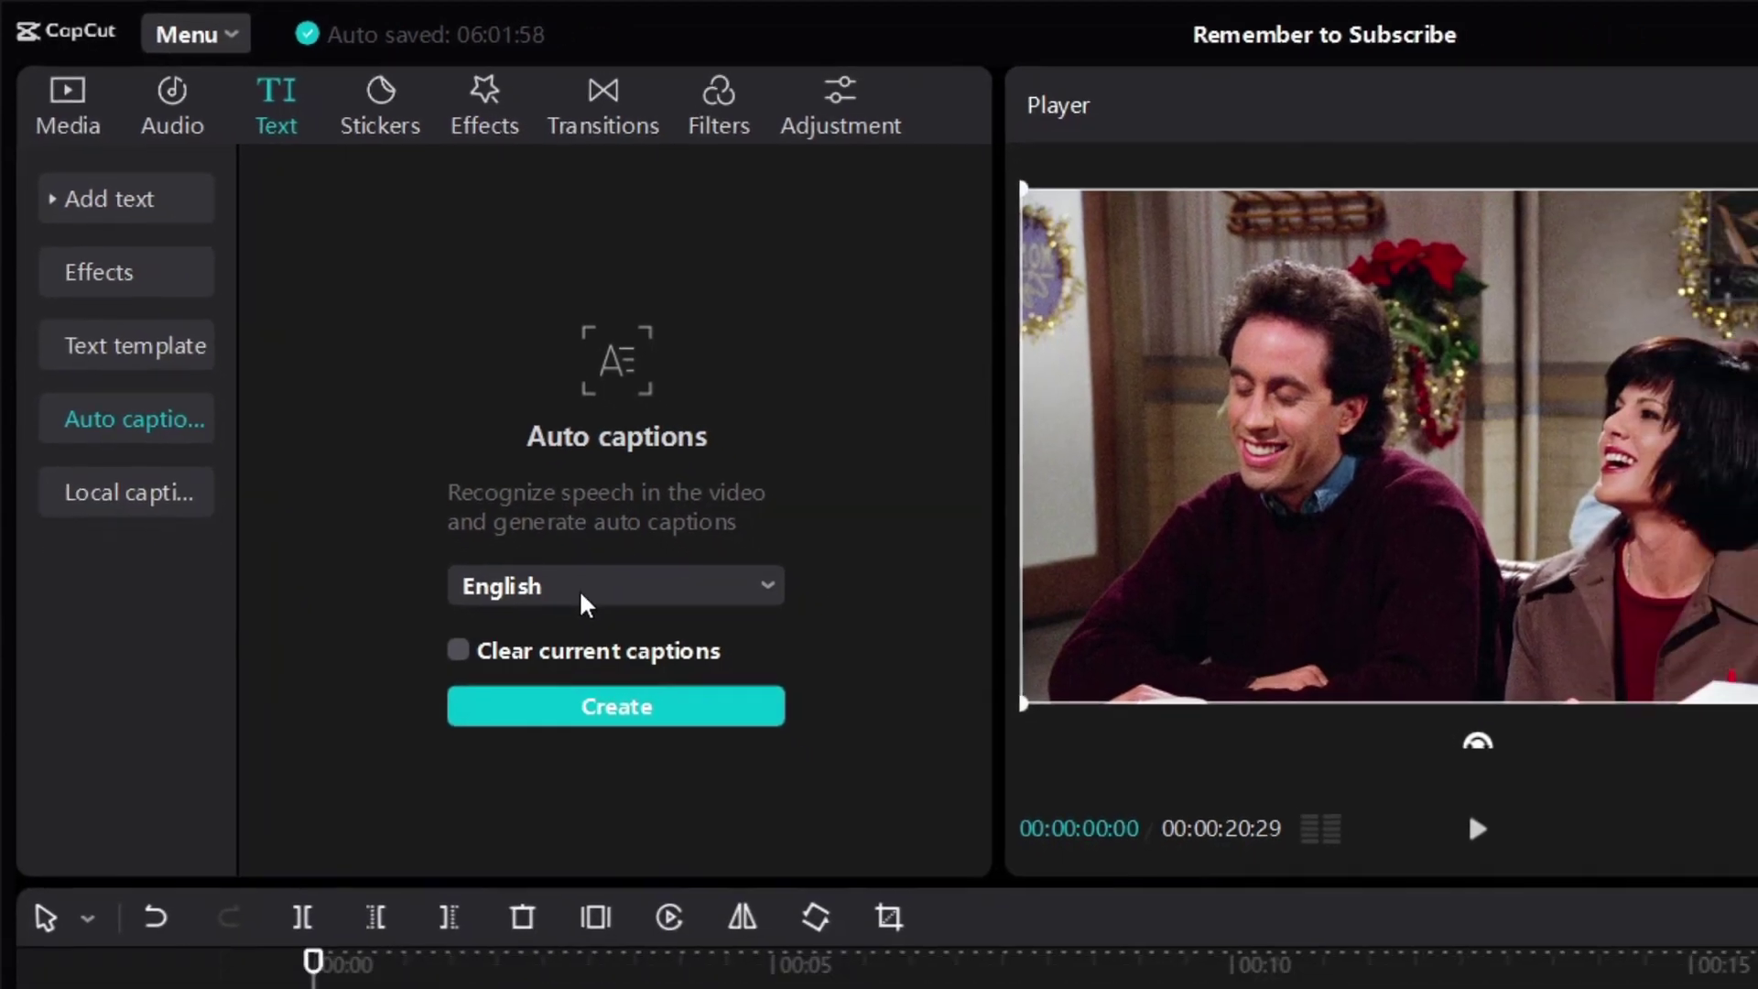
click(605, 657)
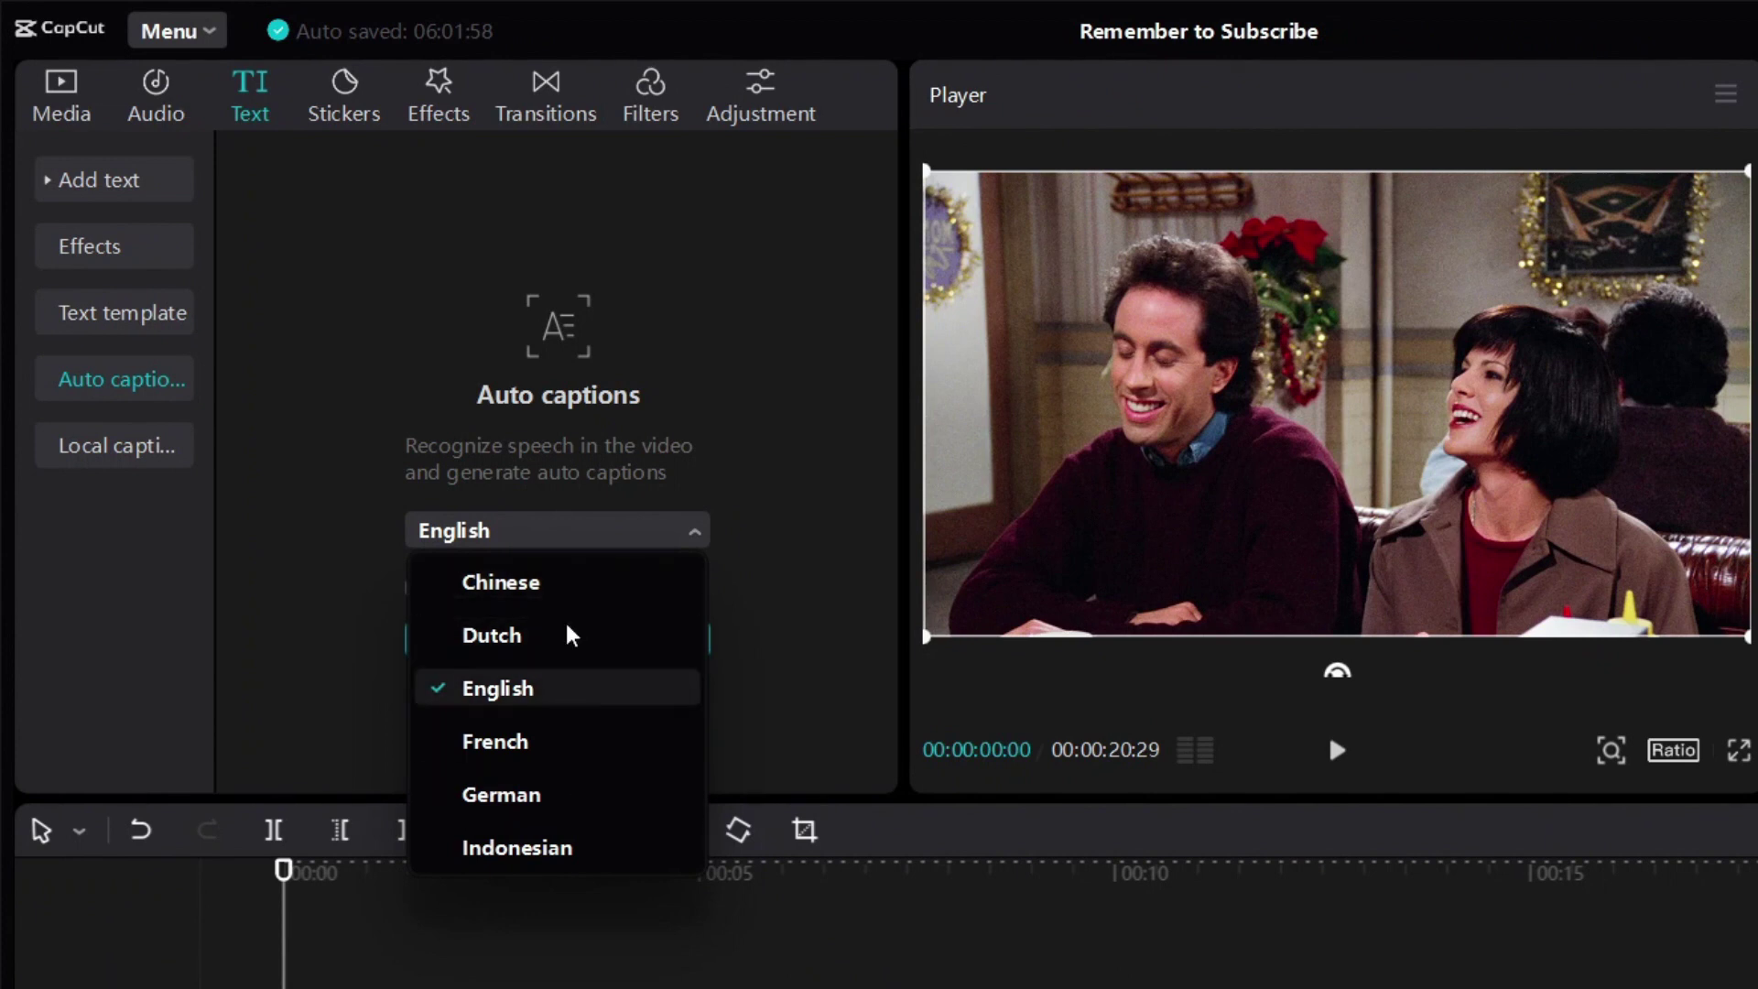
scroll(608, 726, down, 2)
scroll(605, 743, down, 2)
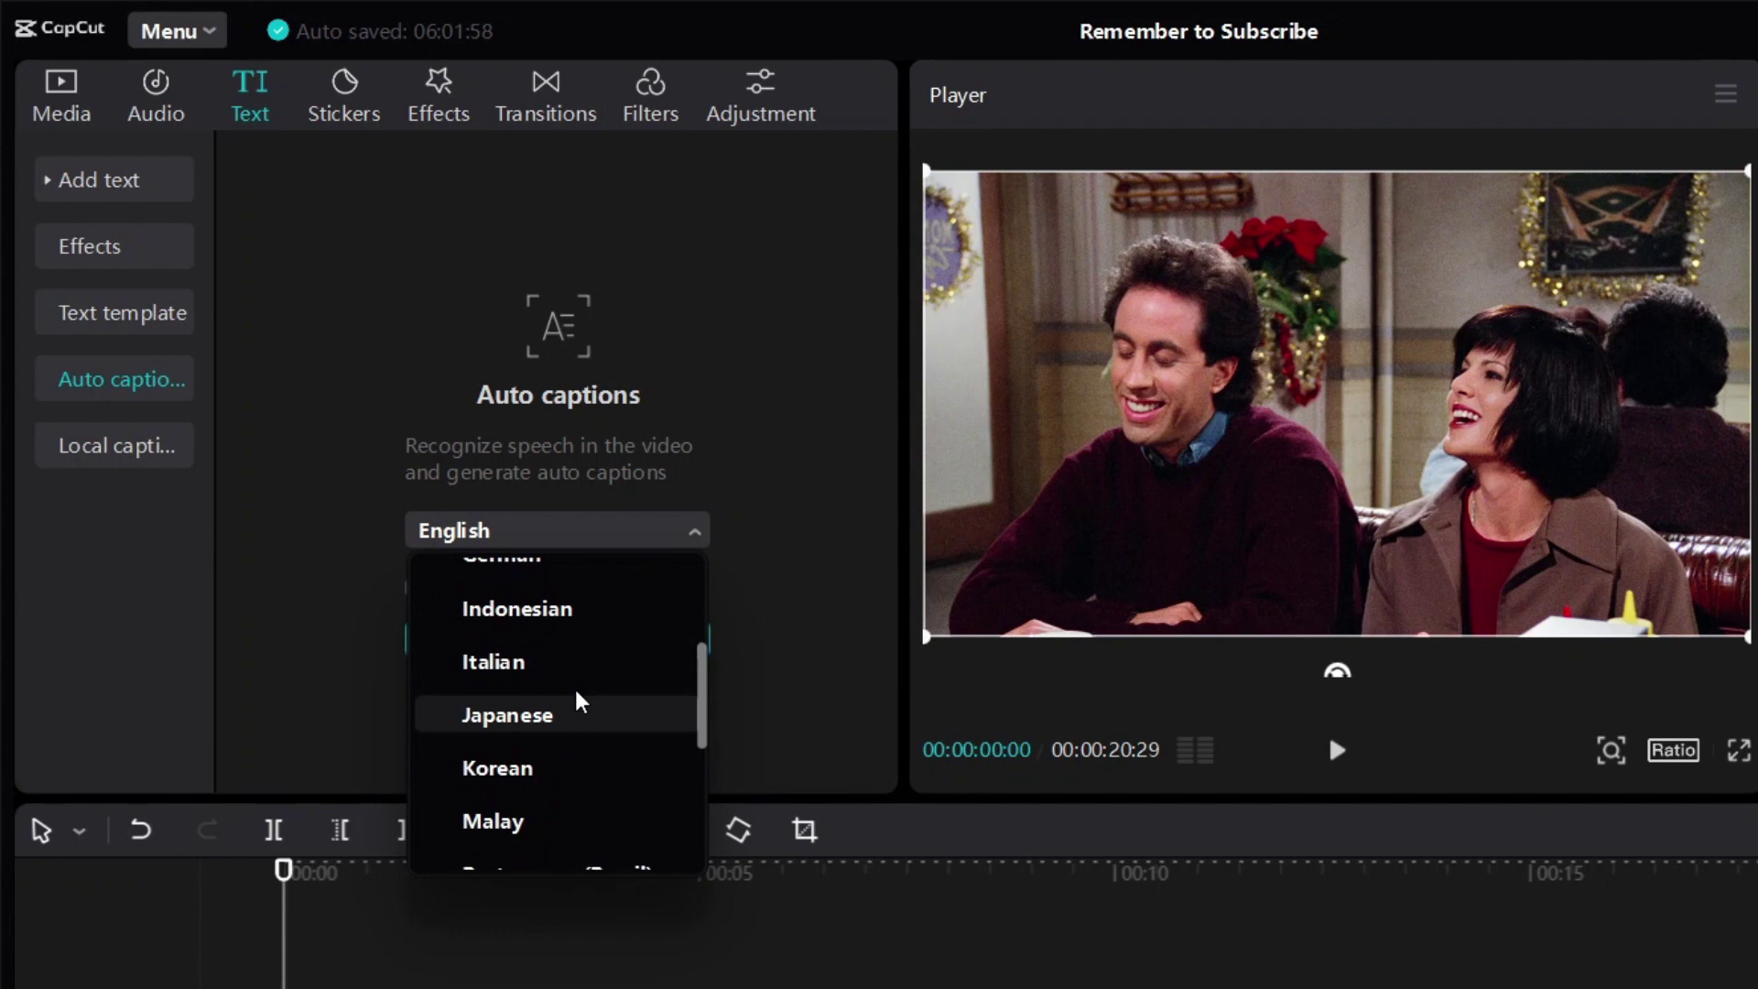
scroll(577, 743, down, 2)
scroll(604, 769, down, 2)
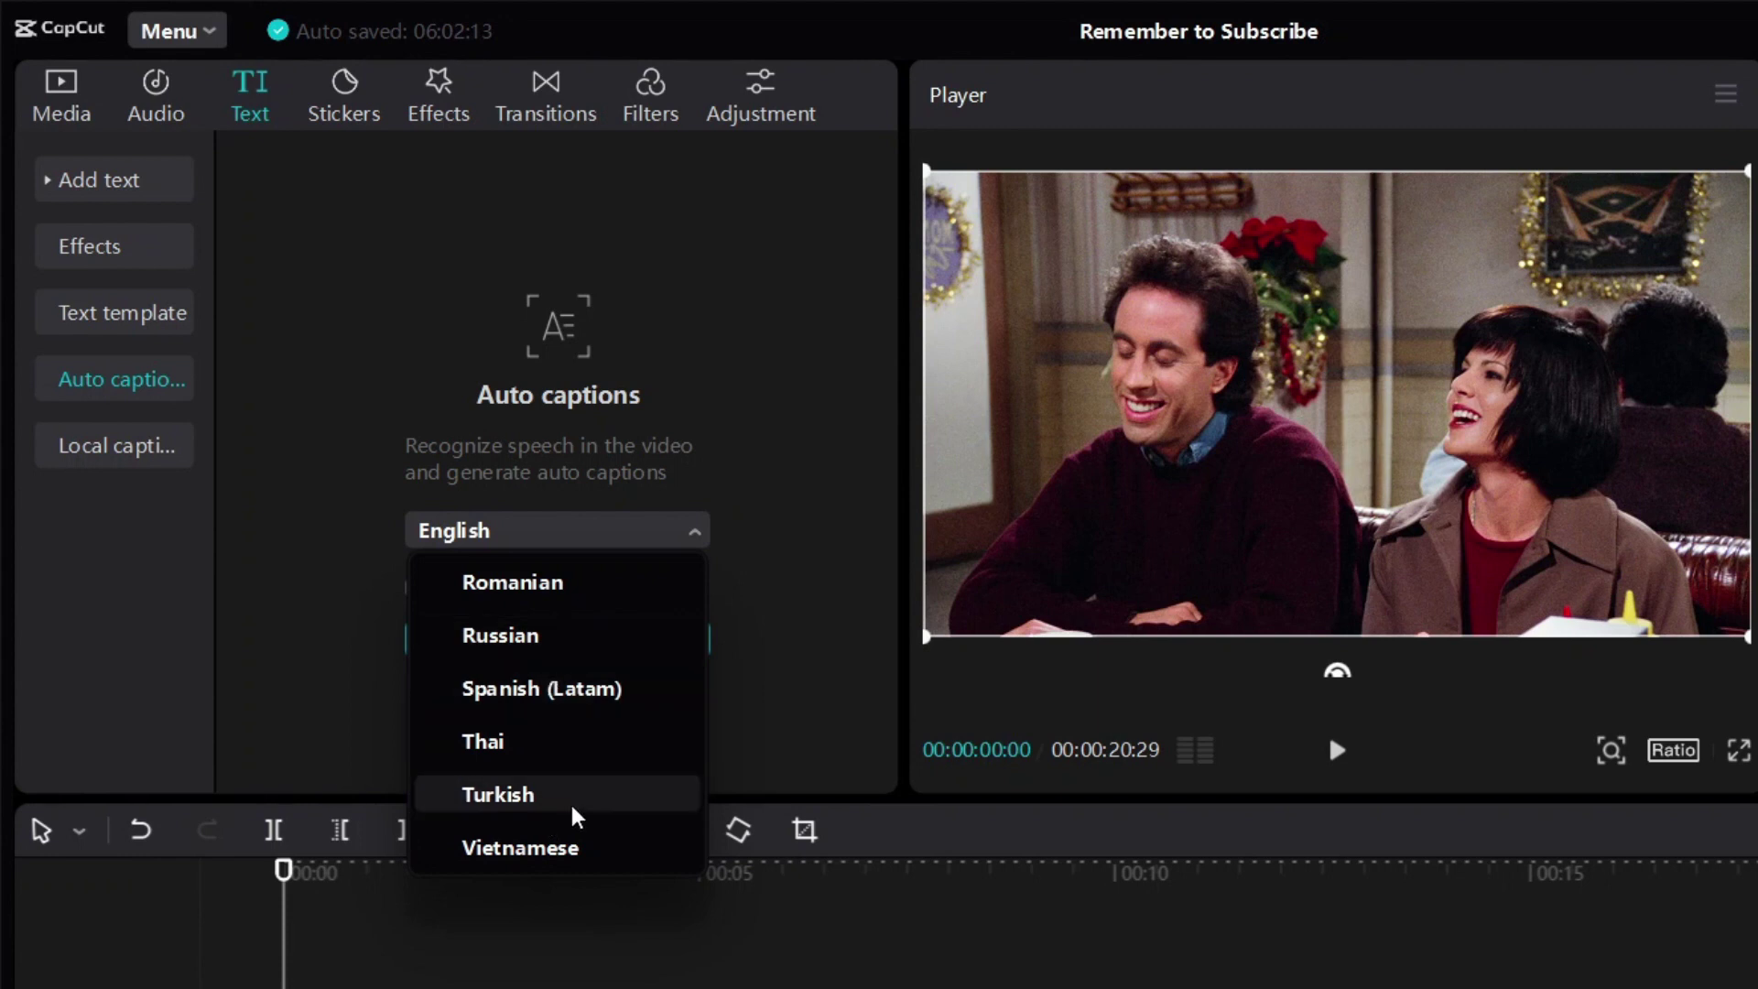
scroll(563, 796, up, 5)
scroll(570, 783, up, 1)
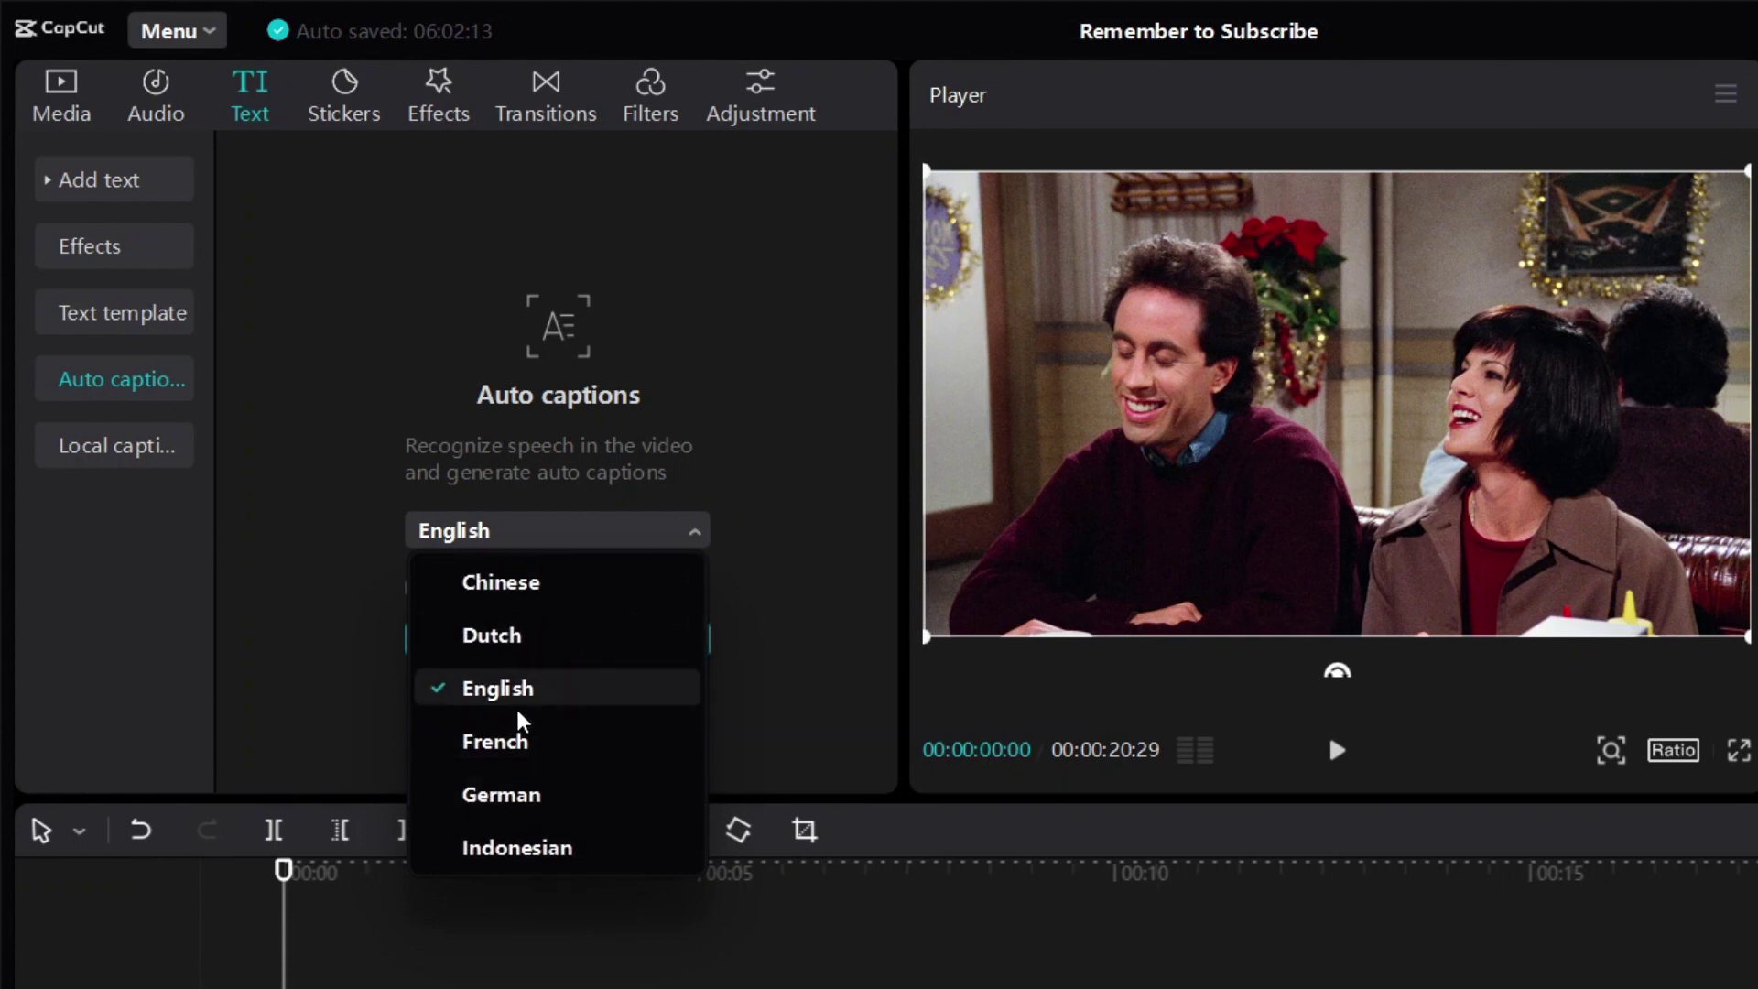
click(497, 687)
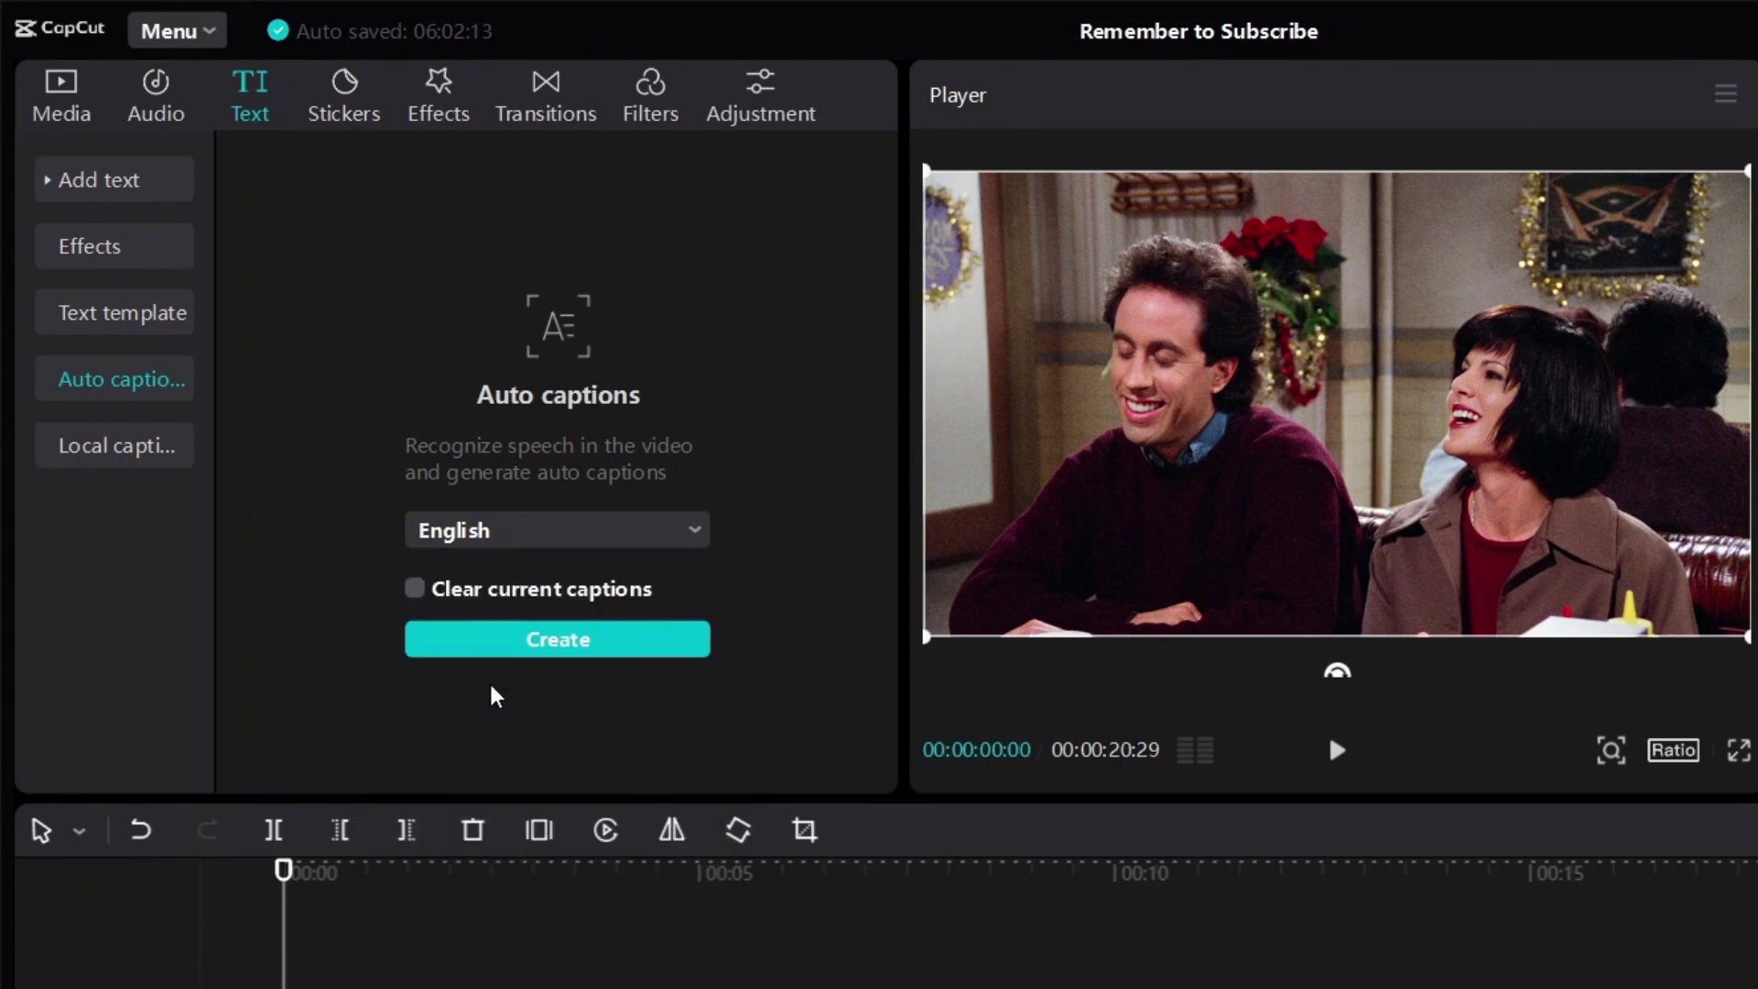
Create the English auto captions, deselect them, and play to the first caption
click(559, 644)
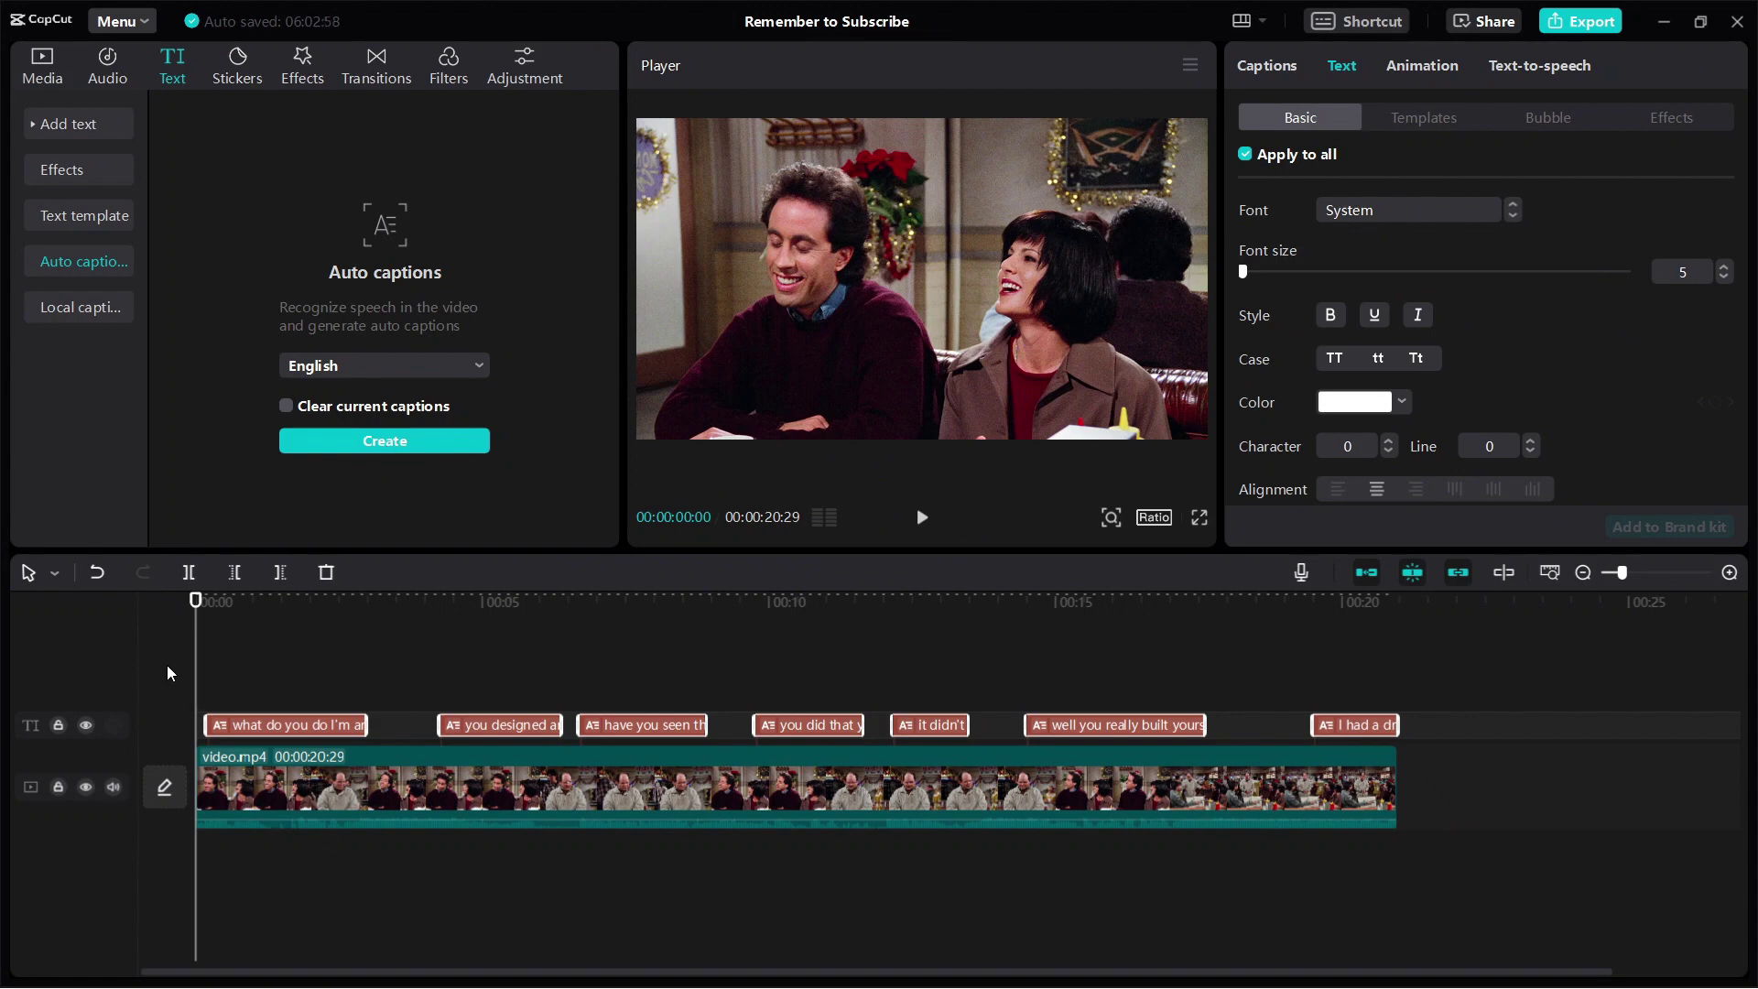
click(202, 685)
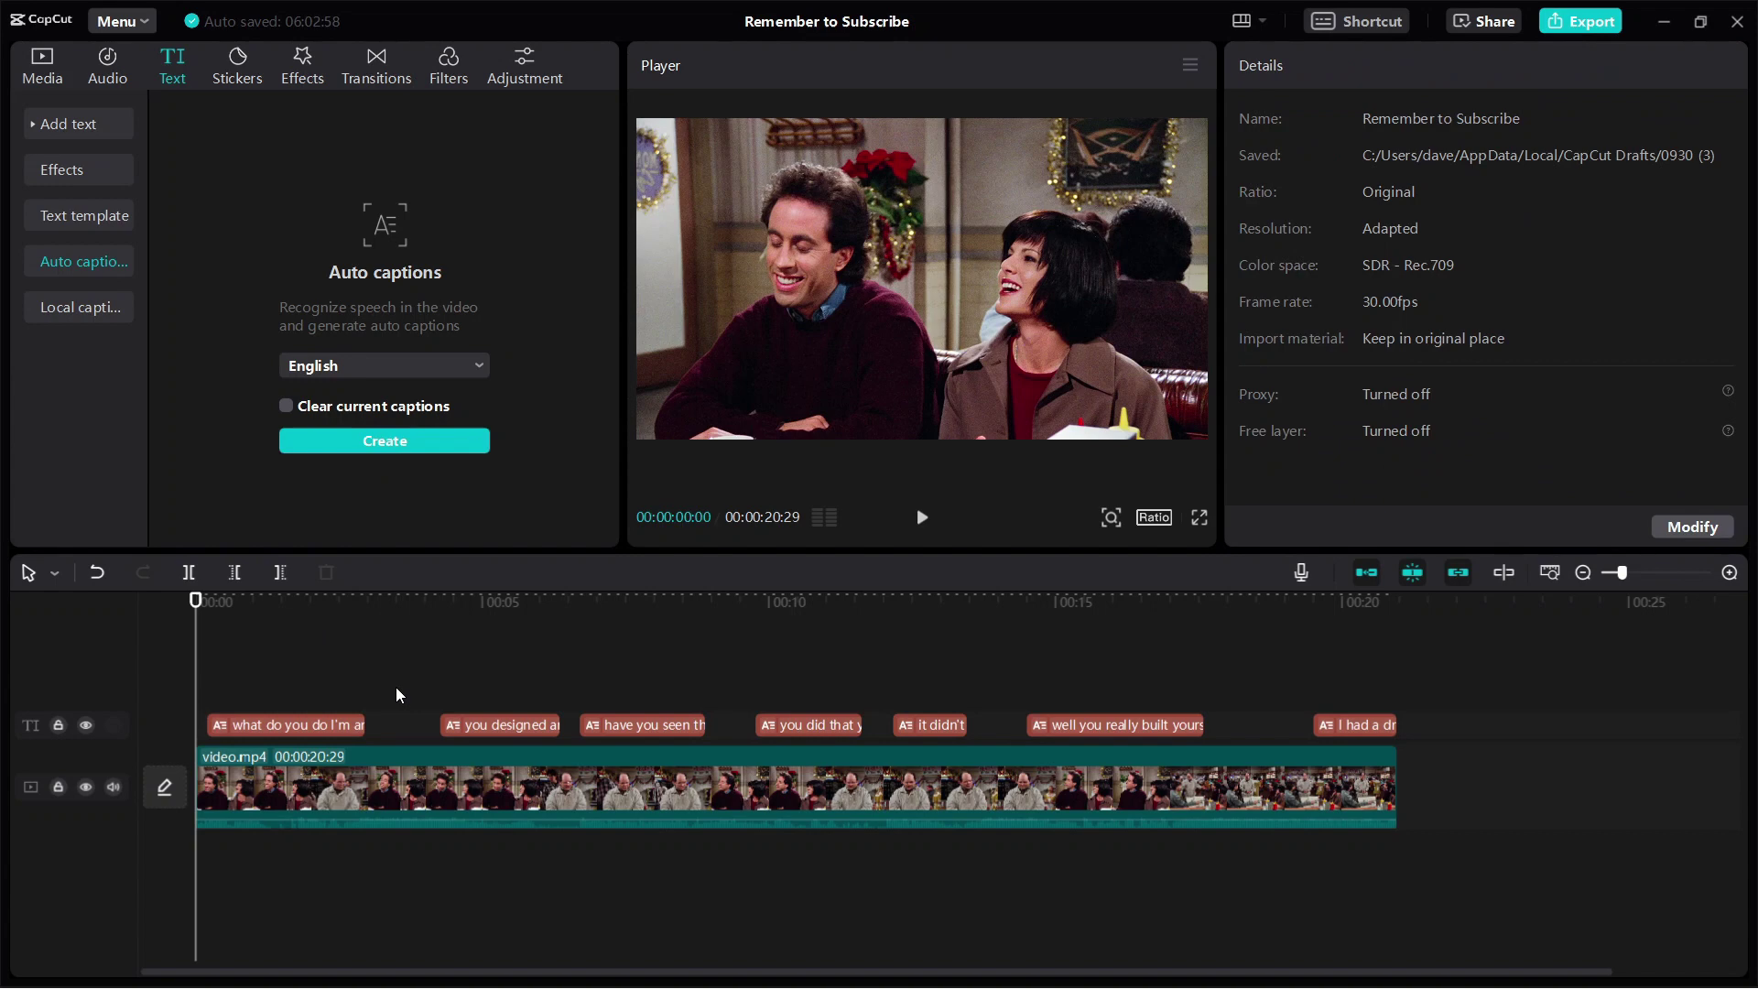
click(923, 519)
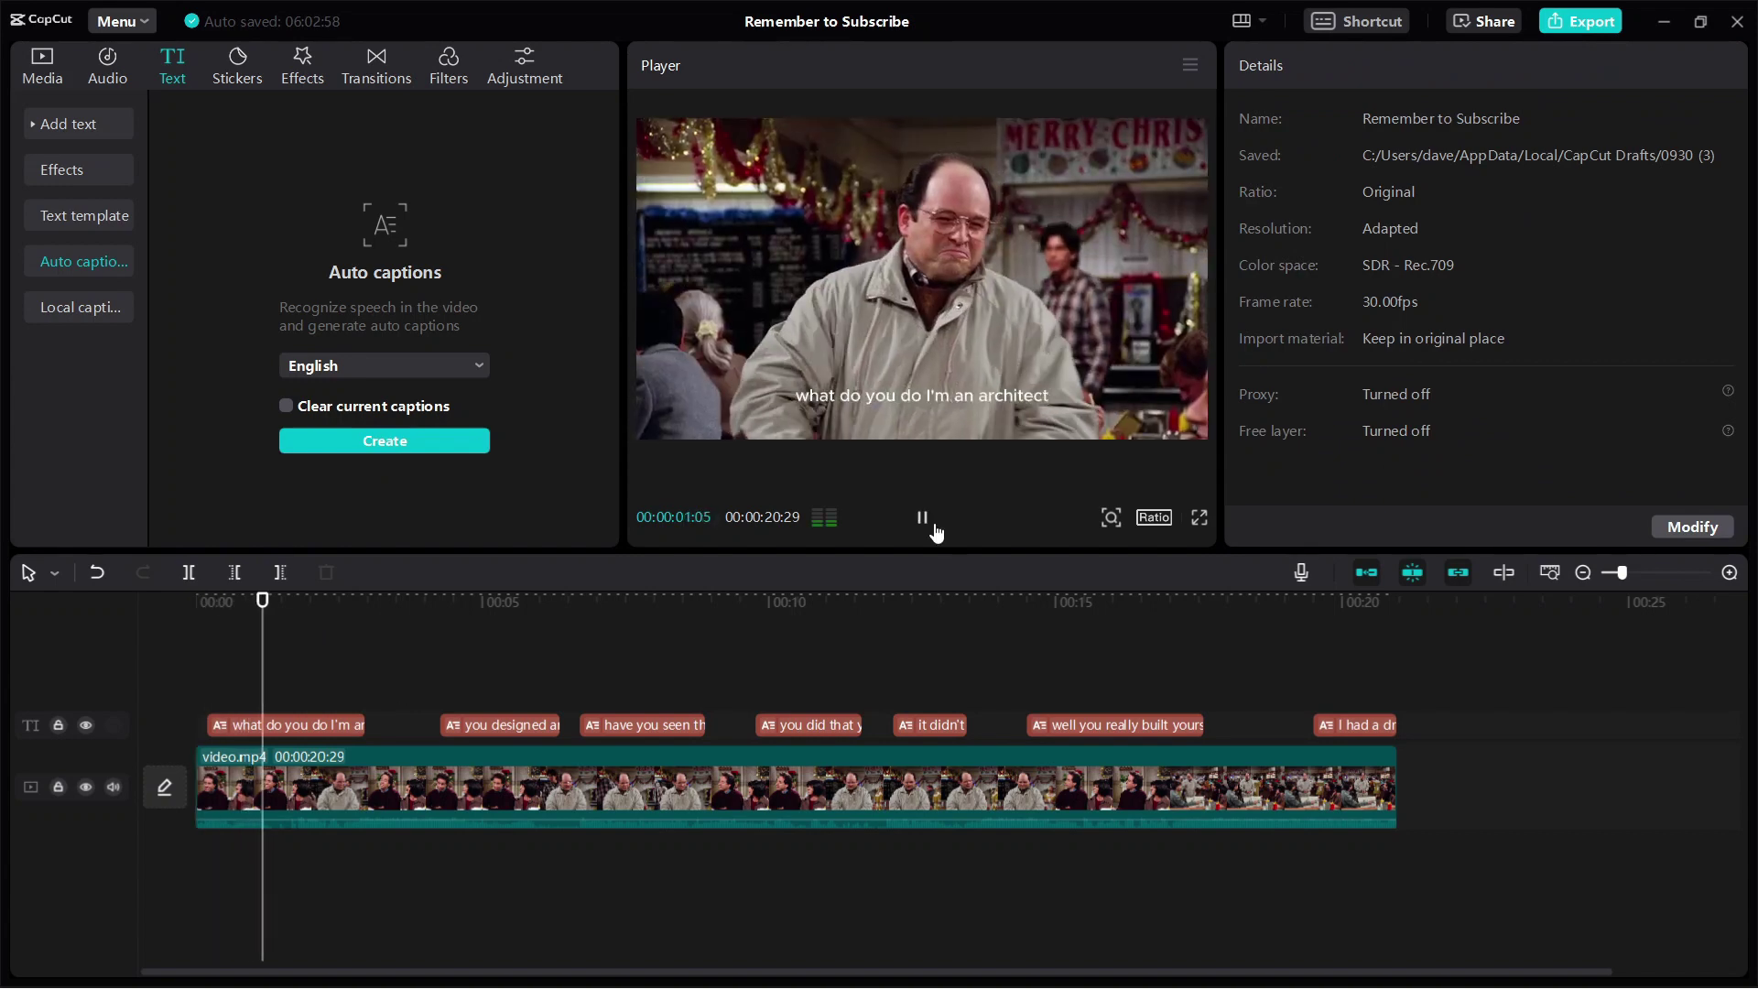
click(923, 522)
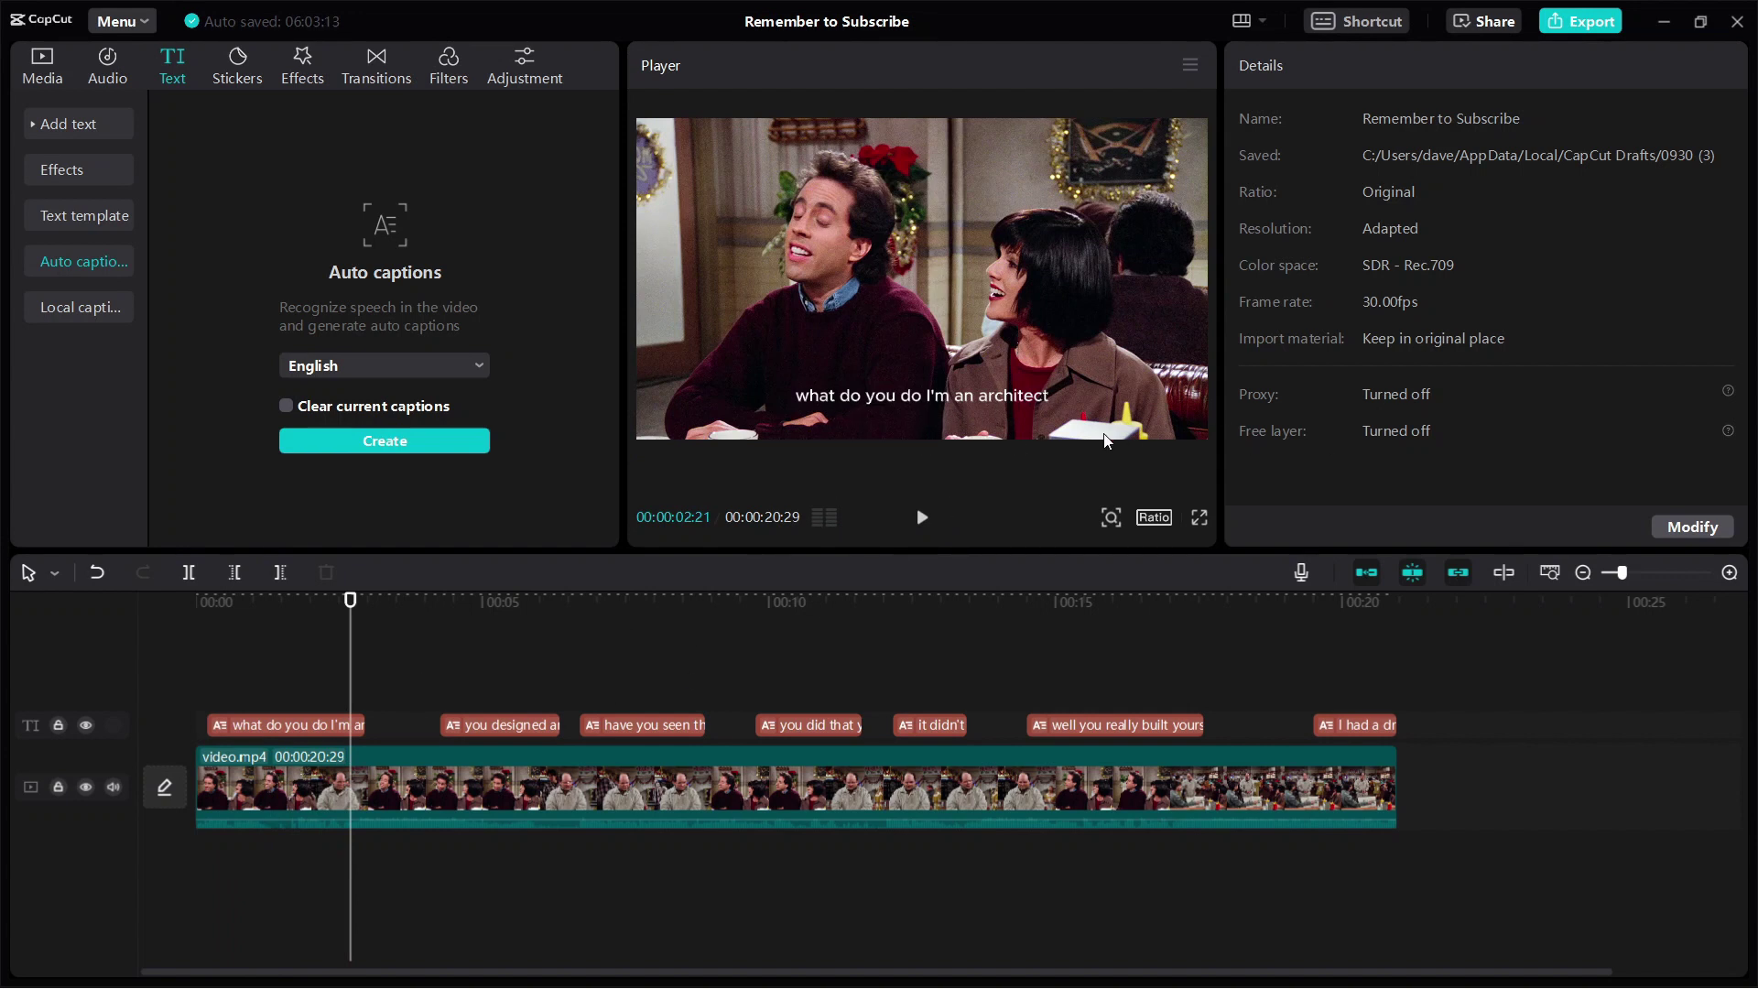
Turn the first caption's text yellow, applied to all captions
click(299, 732)
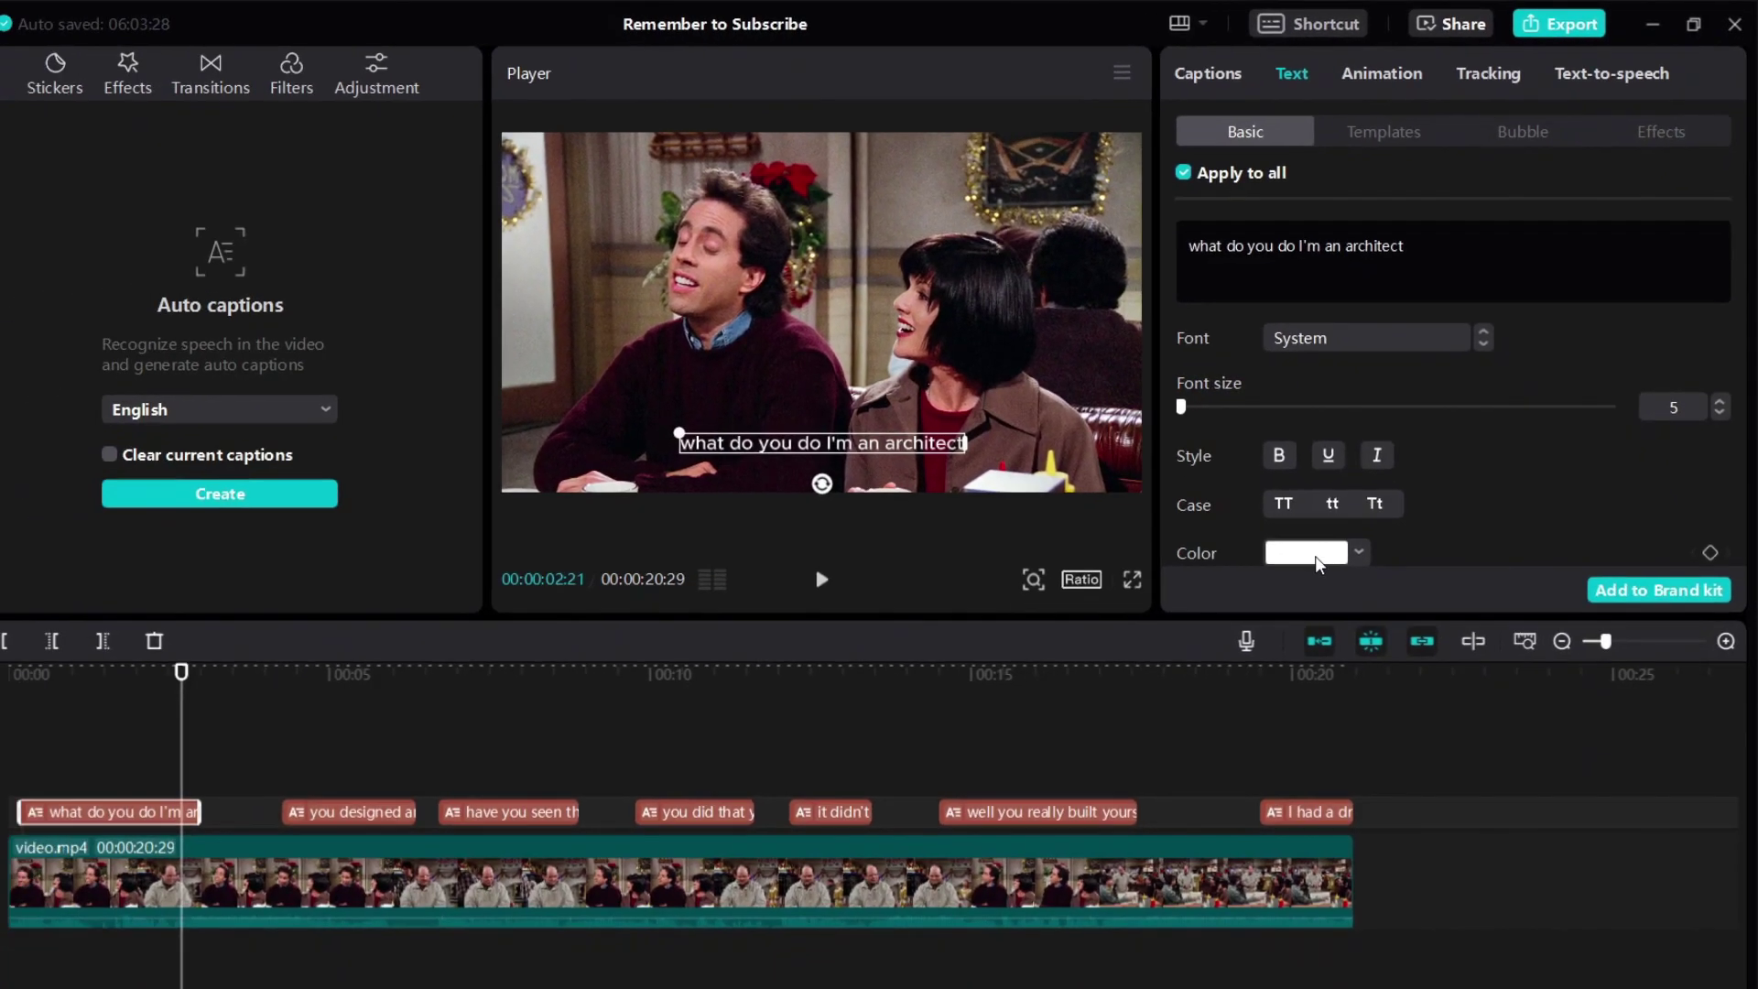
click(1314, 554)
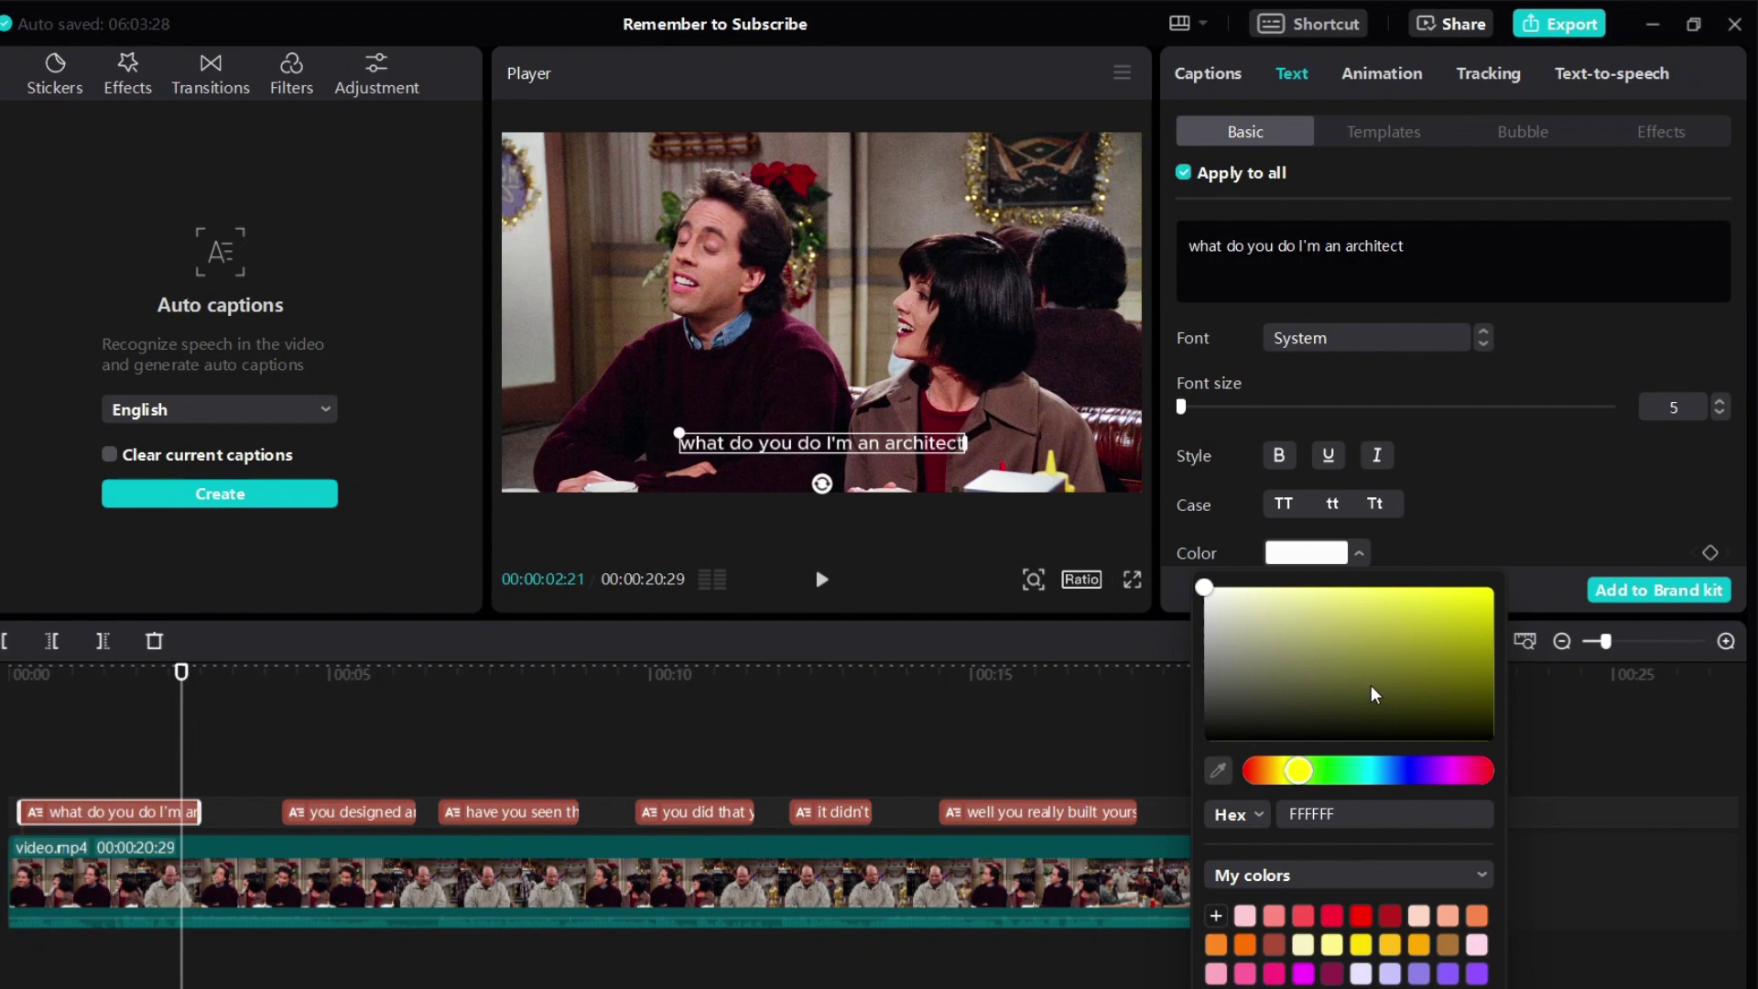
drag(1372, 693, 1533, 521)
click(1511, 487)
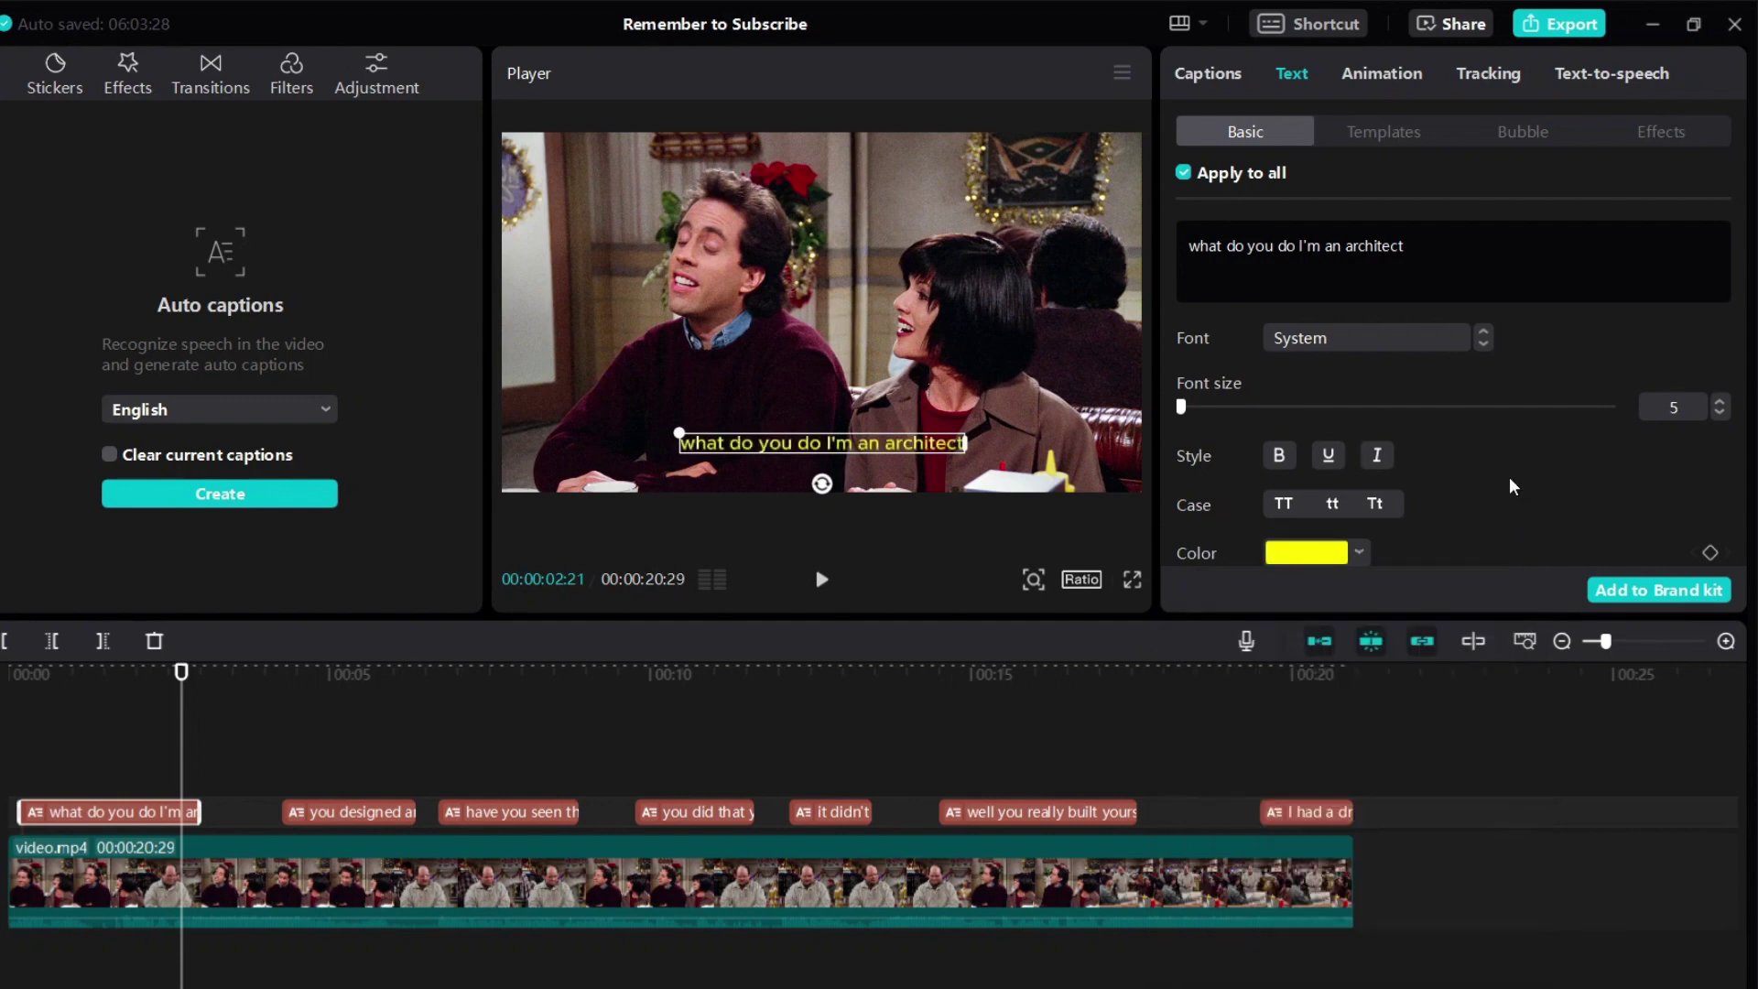
Check the yellow captions along the video up to 'I had a dream'
click(124, 790)
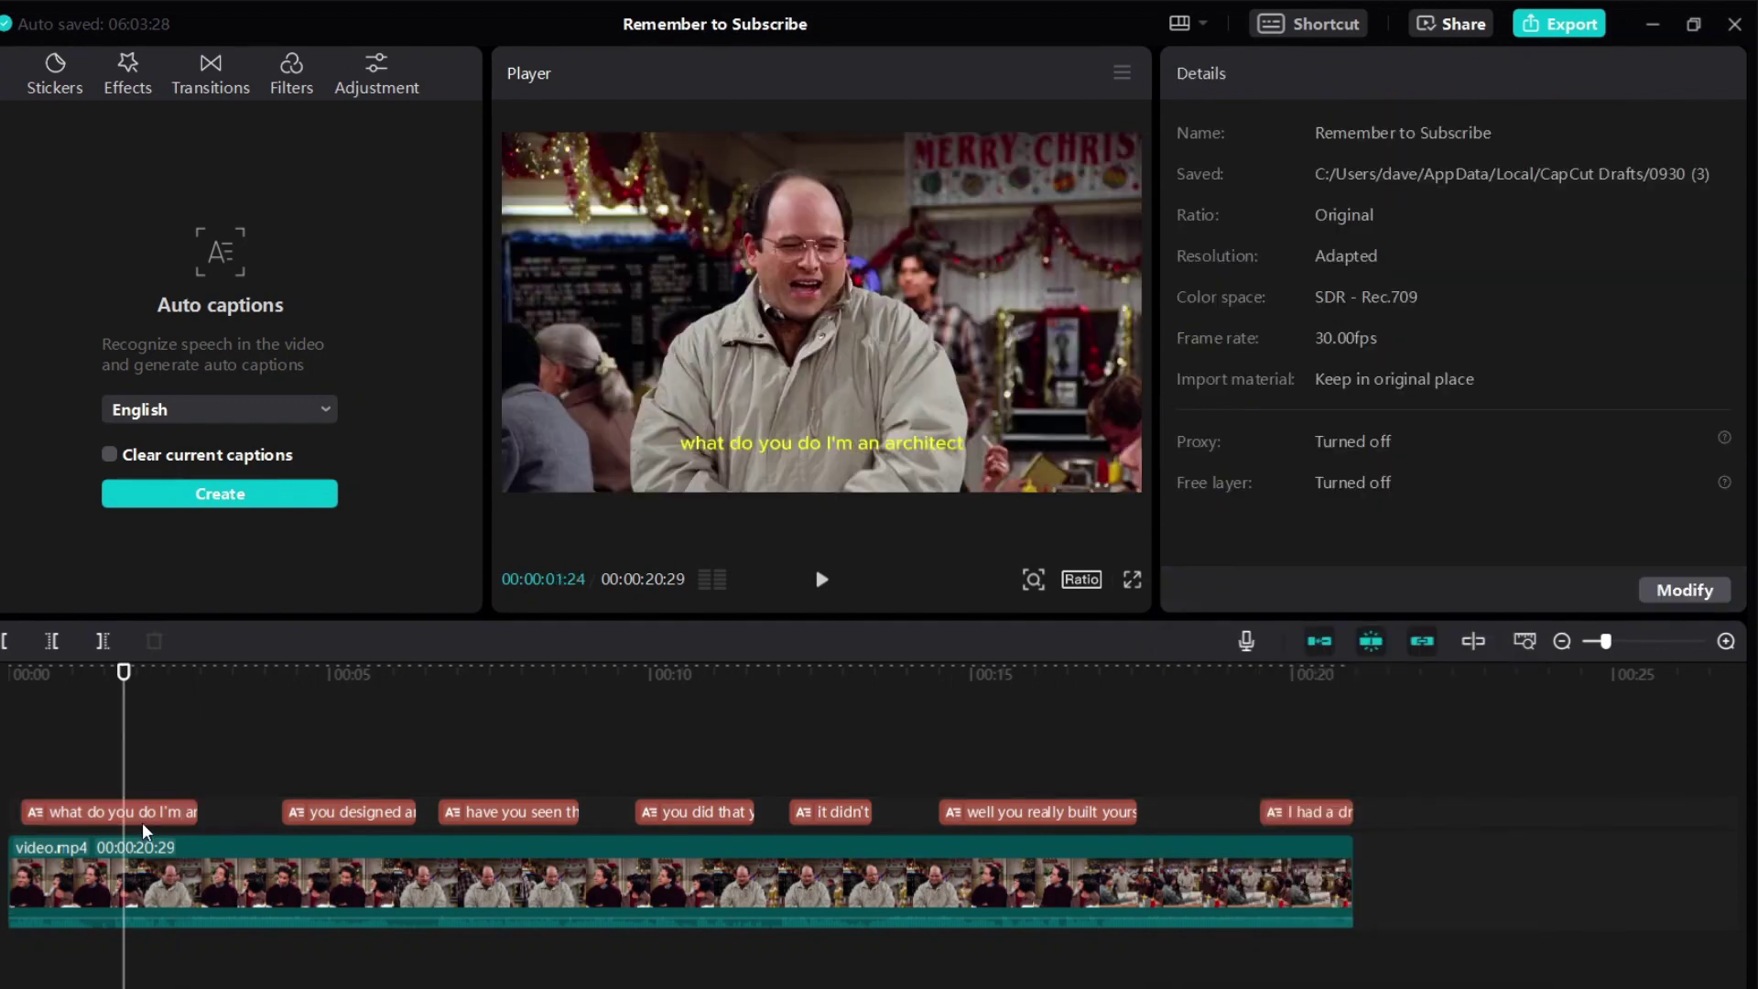
click(351, 691)
click(501, 698)
click(685, 694)
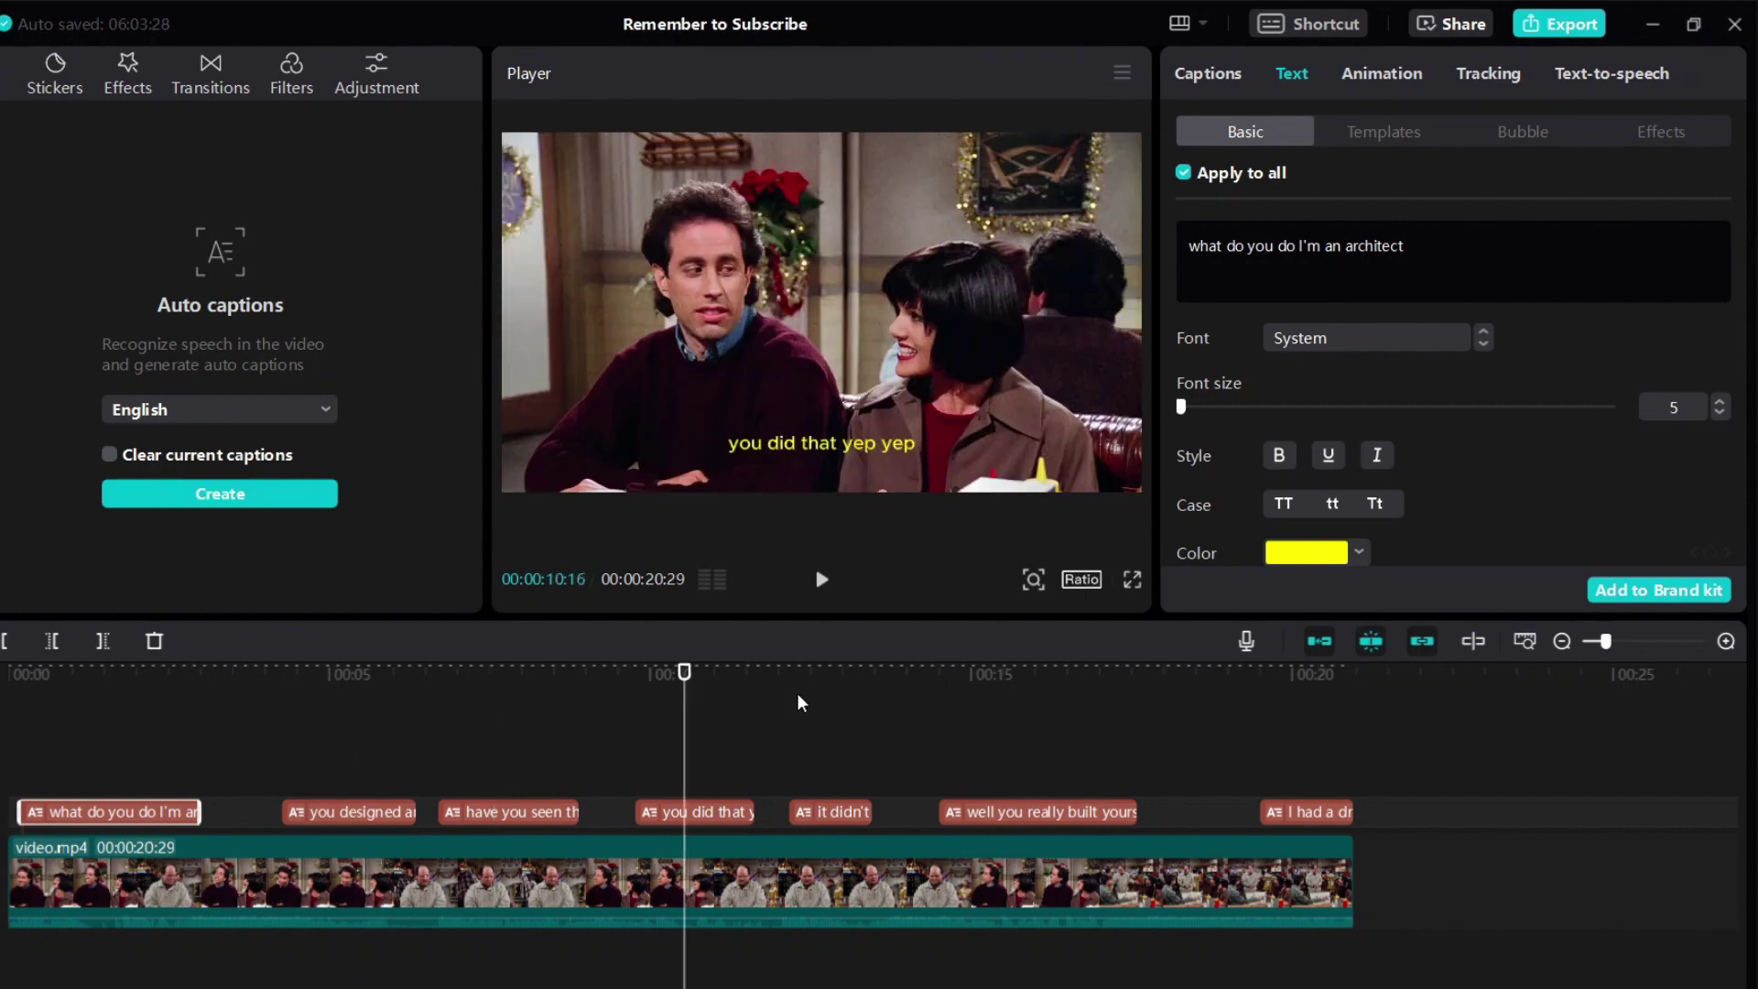
click(822, 691)
click(1005, 691)
click(1296, 682)
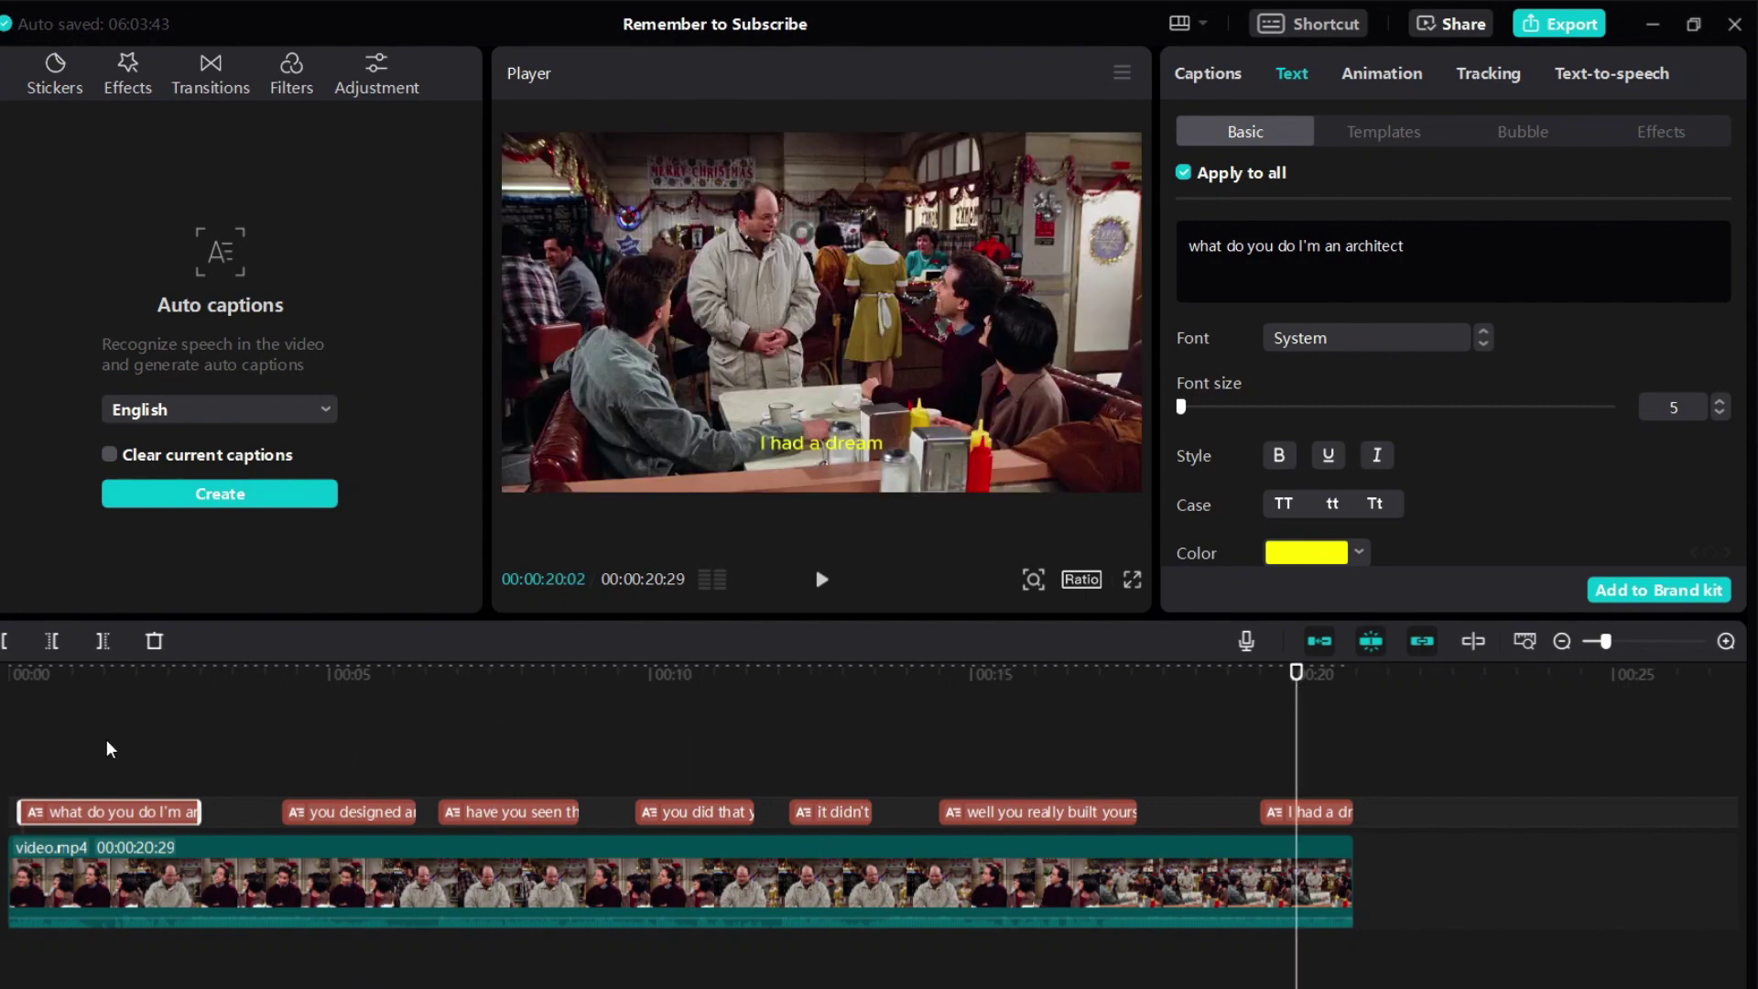
Return to the first caption and change the text color back to white
click(126, 688)
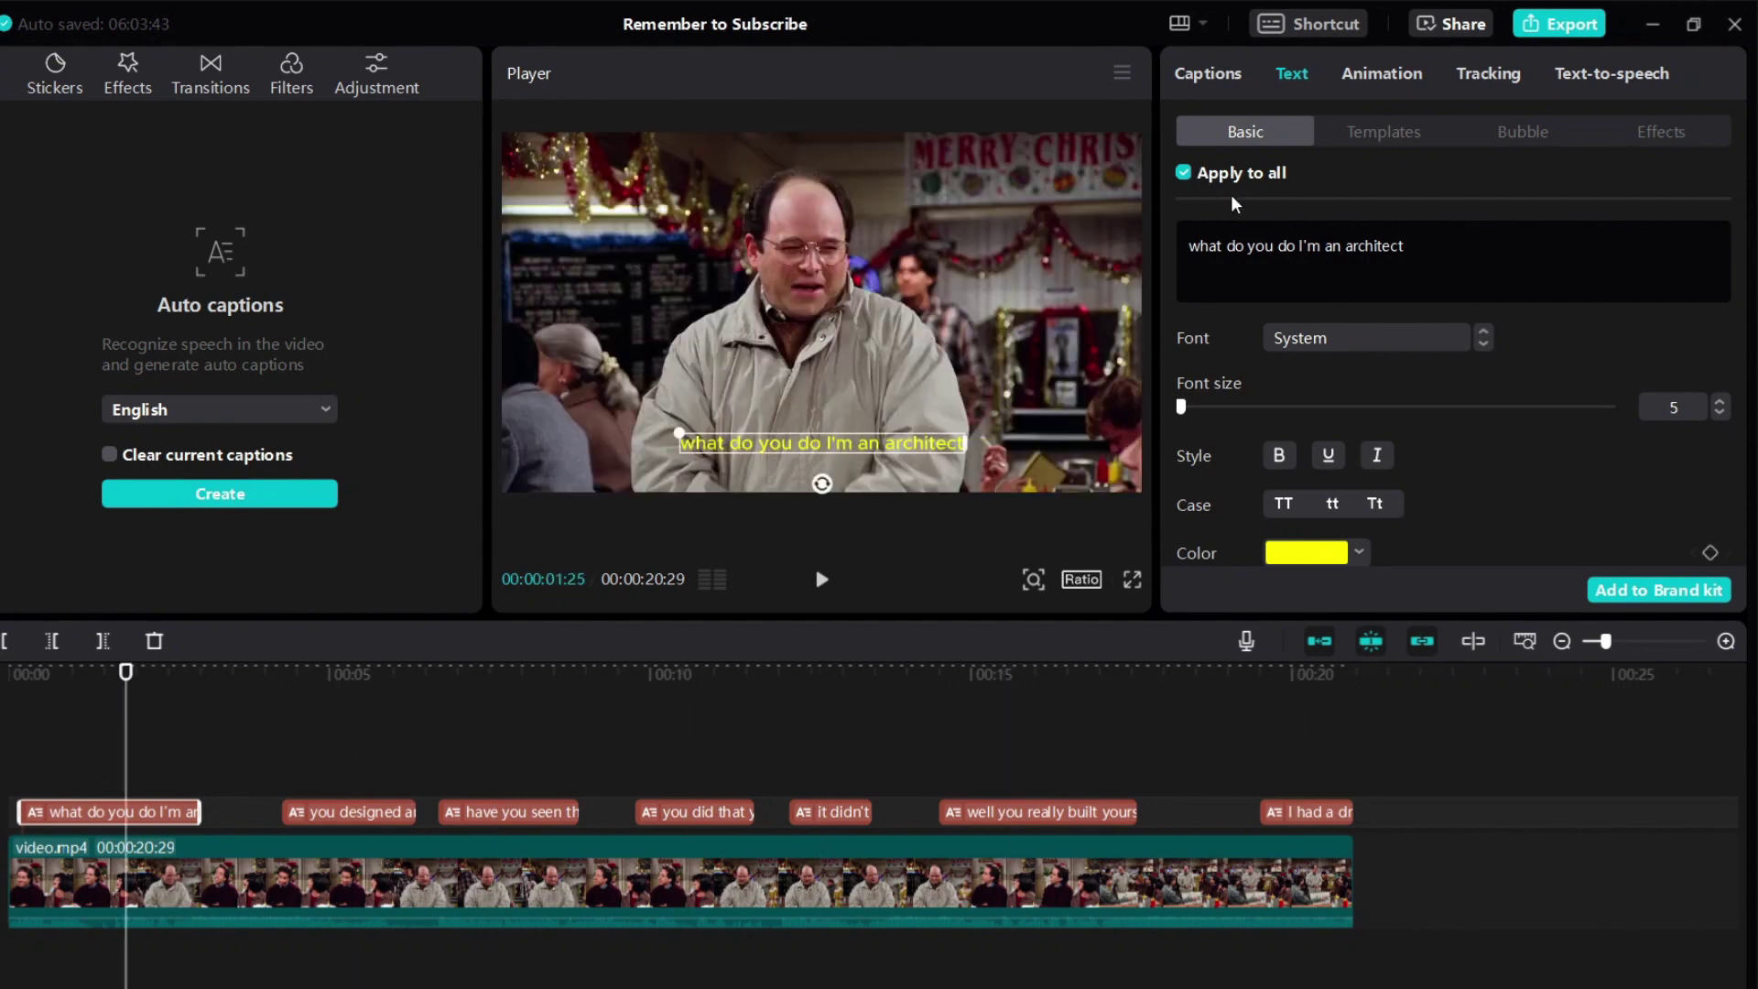
click(1343, 548)
drag(1257, 635, 1203, 589)
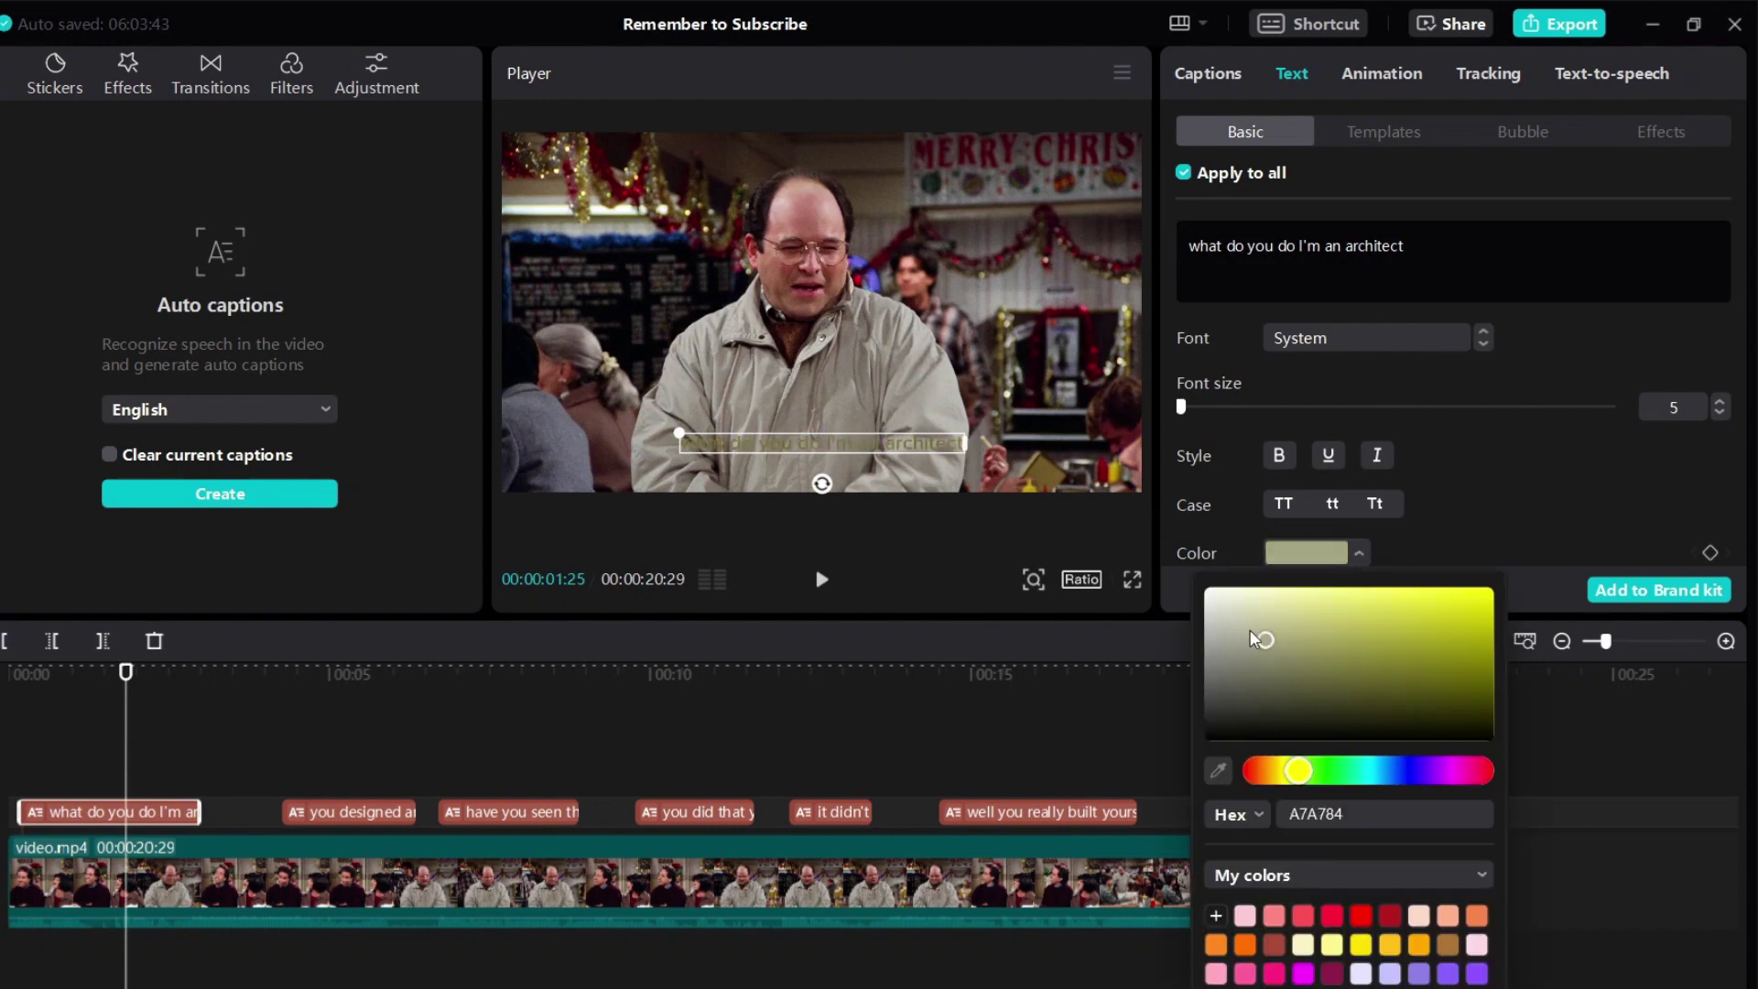
Apply the NetflixSans-Medium font to all captions and raise font size from 5 to 7
click(1531, 330)
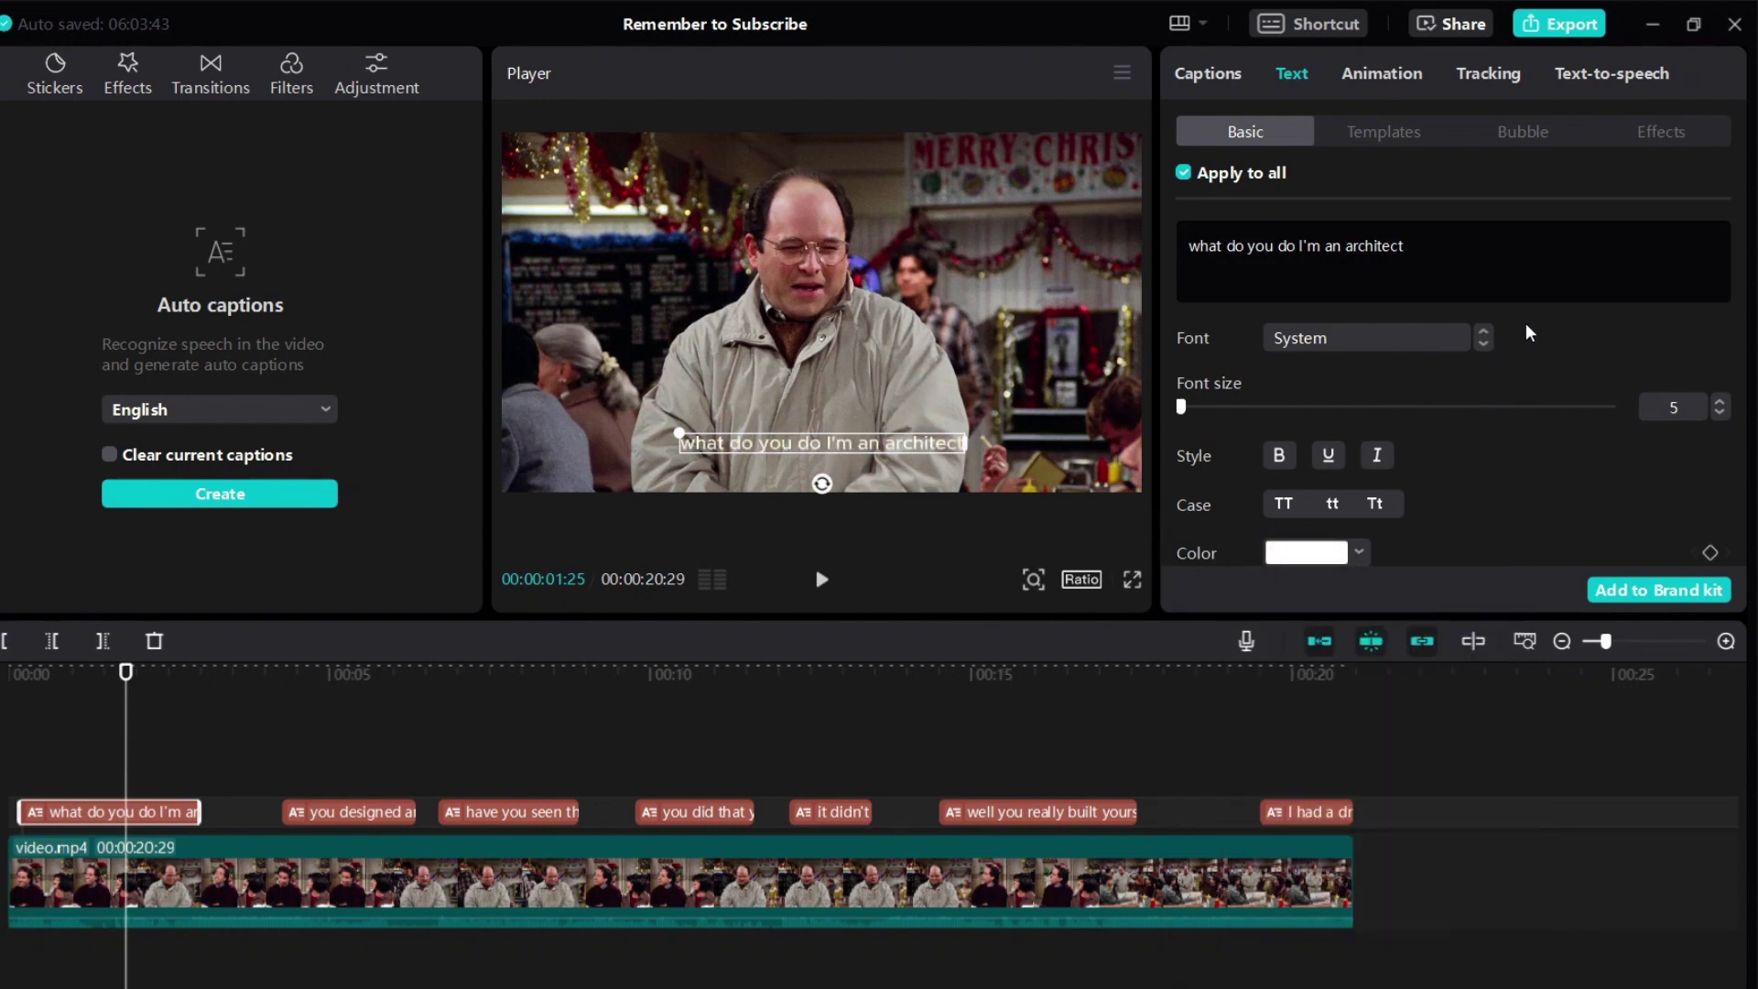
click(1444, 333)
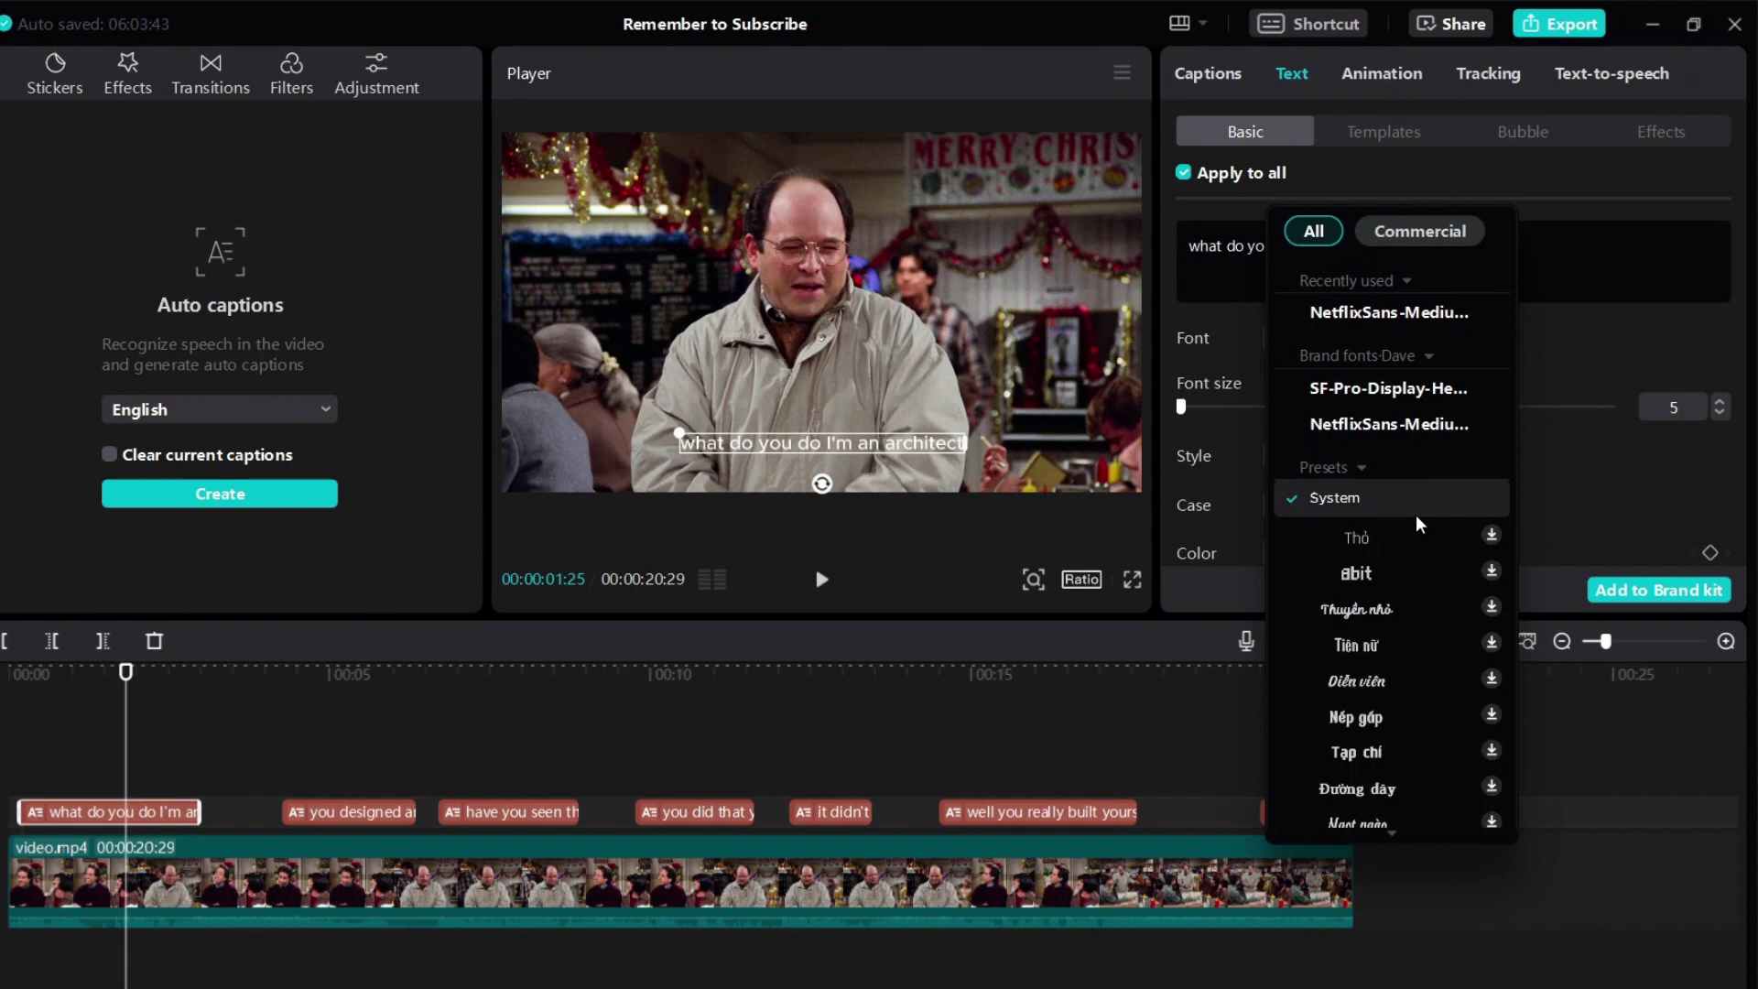
scroll(1420, 588, down, 2)
scroll(1414, 605, down, 2)
scroll(1382, 667, down, 5)
scroll(1382, 666, up, 2)
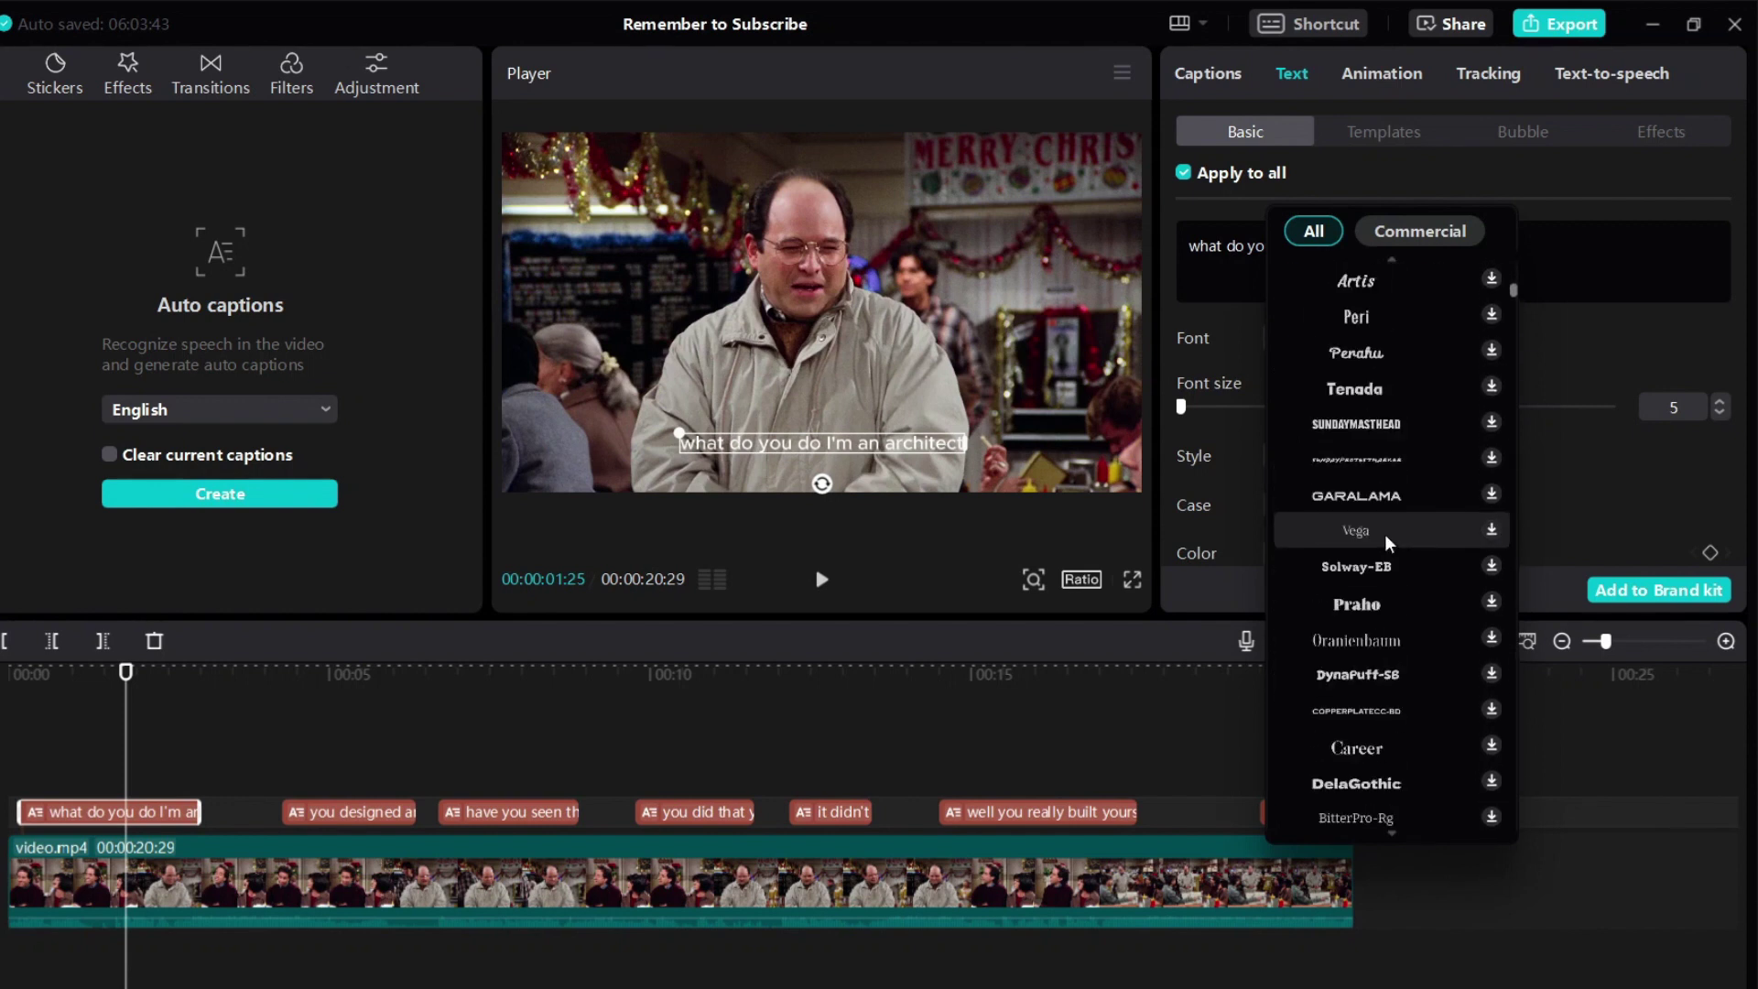
scroll(1383, 577, up, 5)
scroll(1388, 537, up, 2)
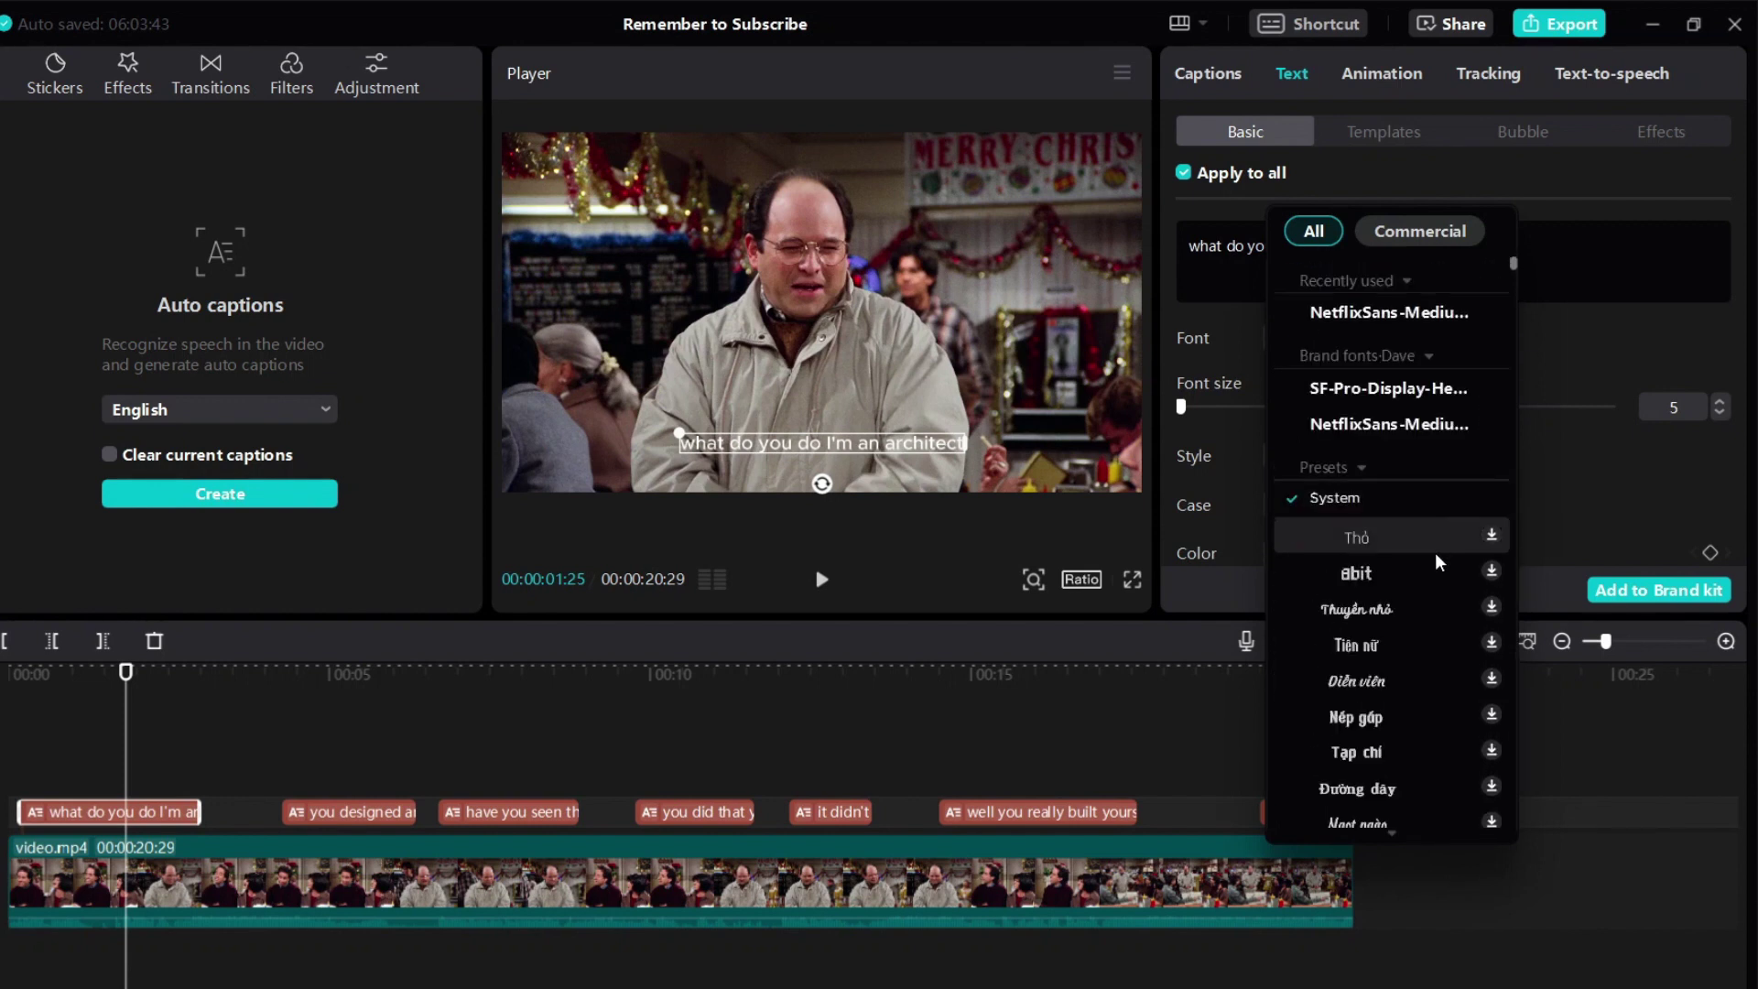
click(1380, 319)
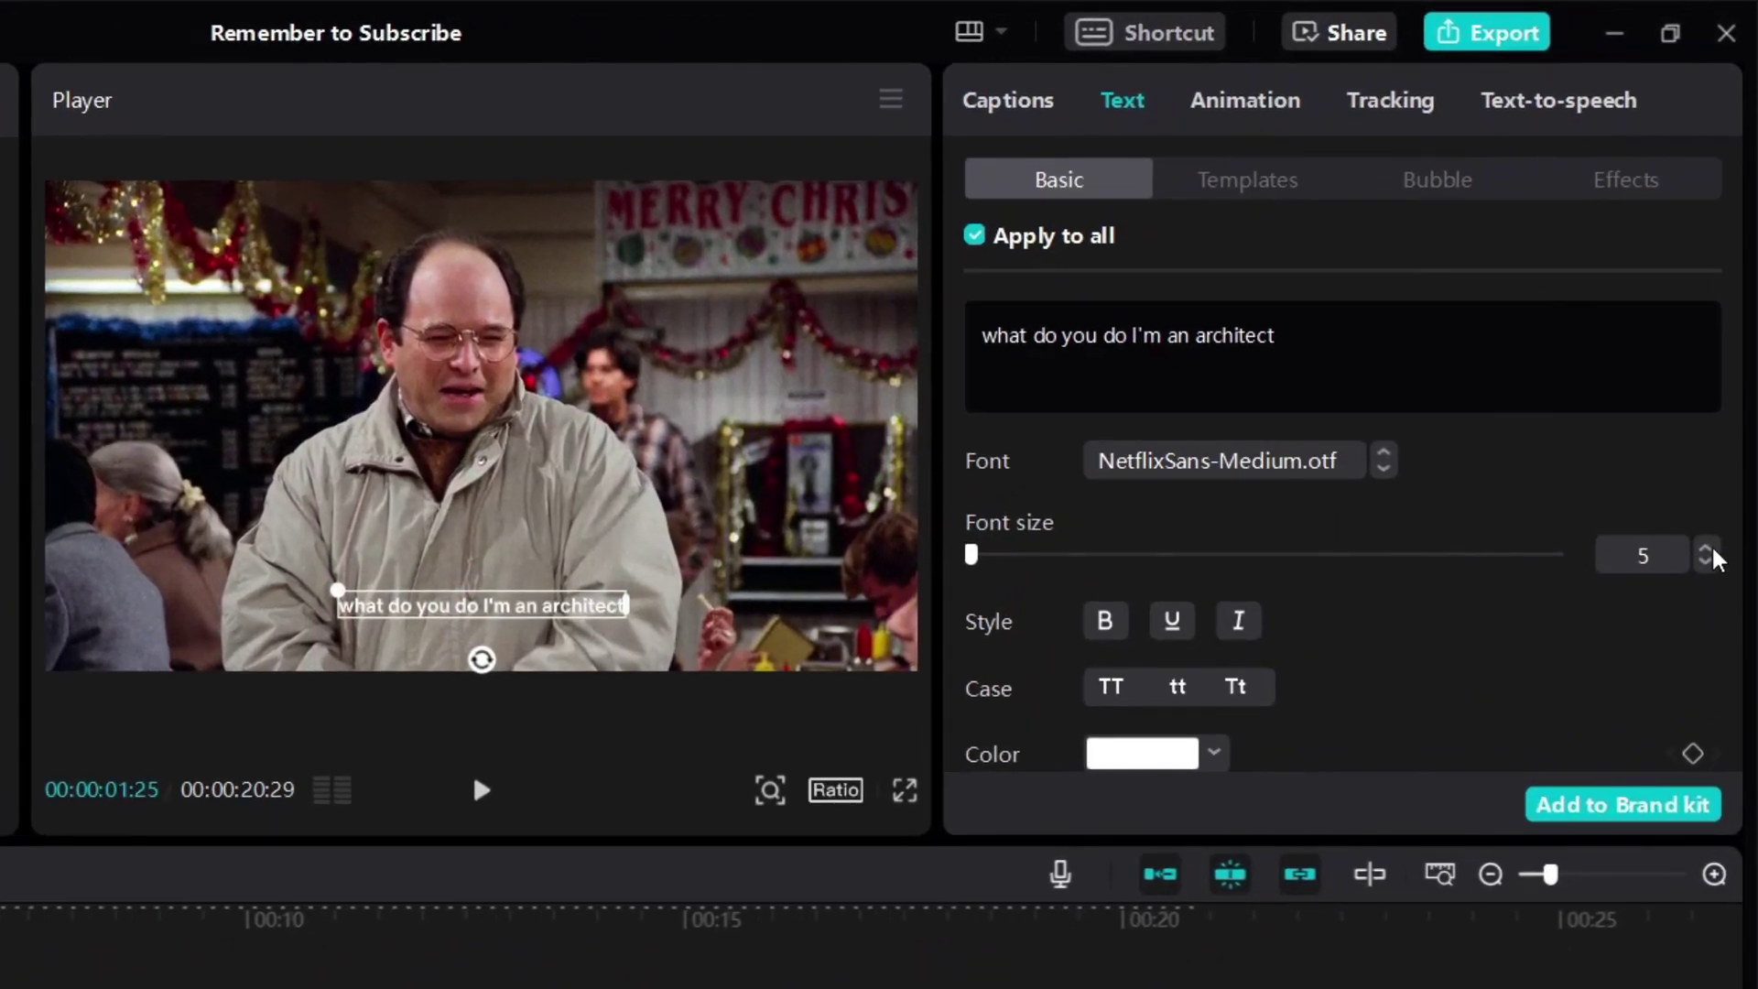
click(1712, 546)
click(1712, 547)
click(1712, 547)
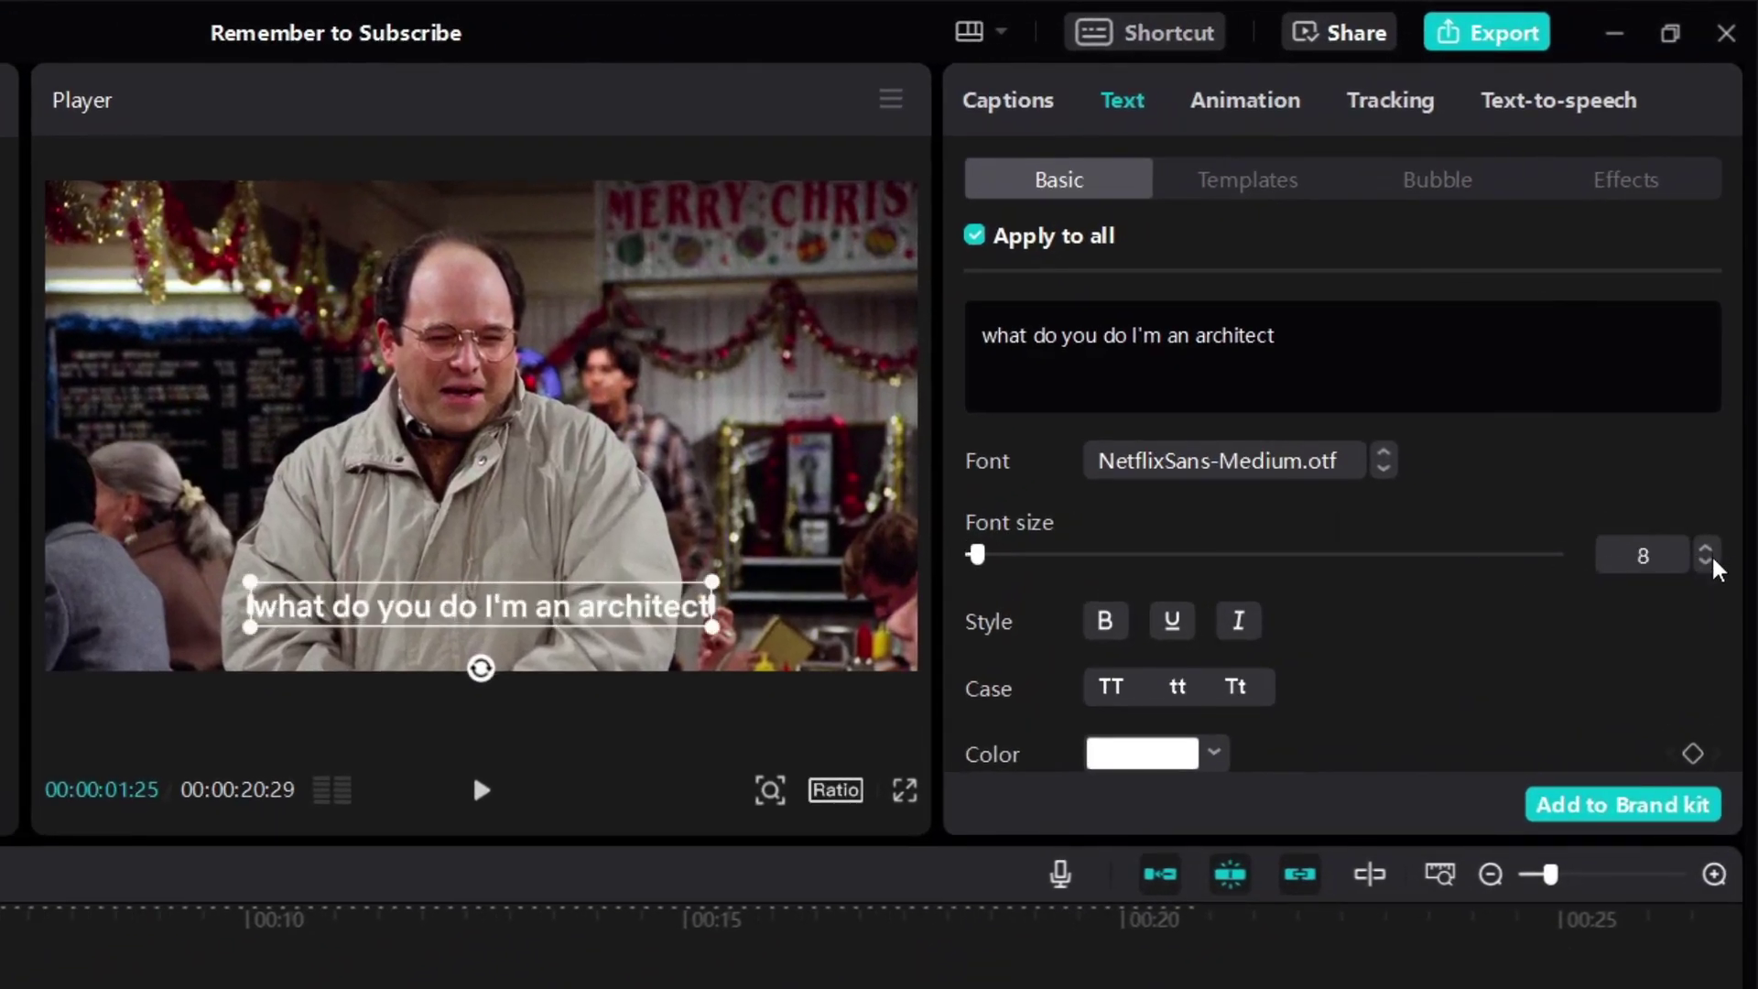
click(1707, 562)
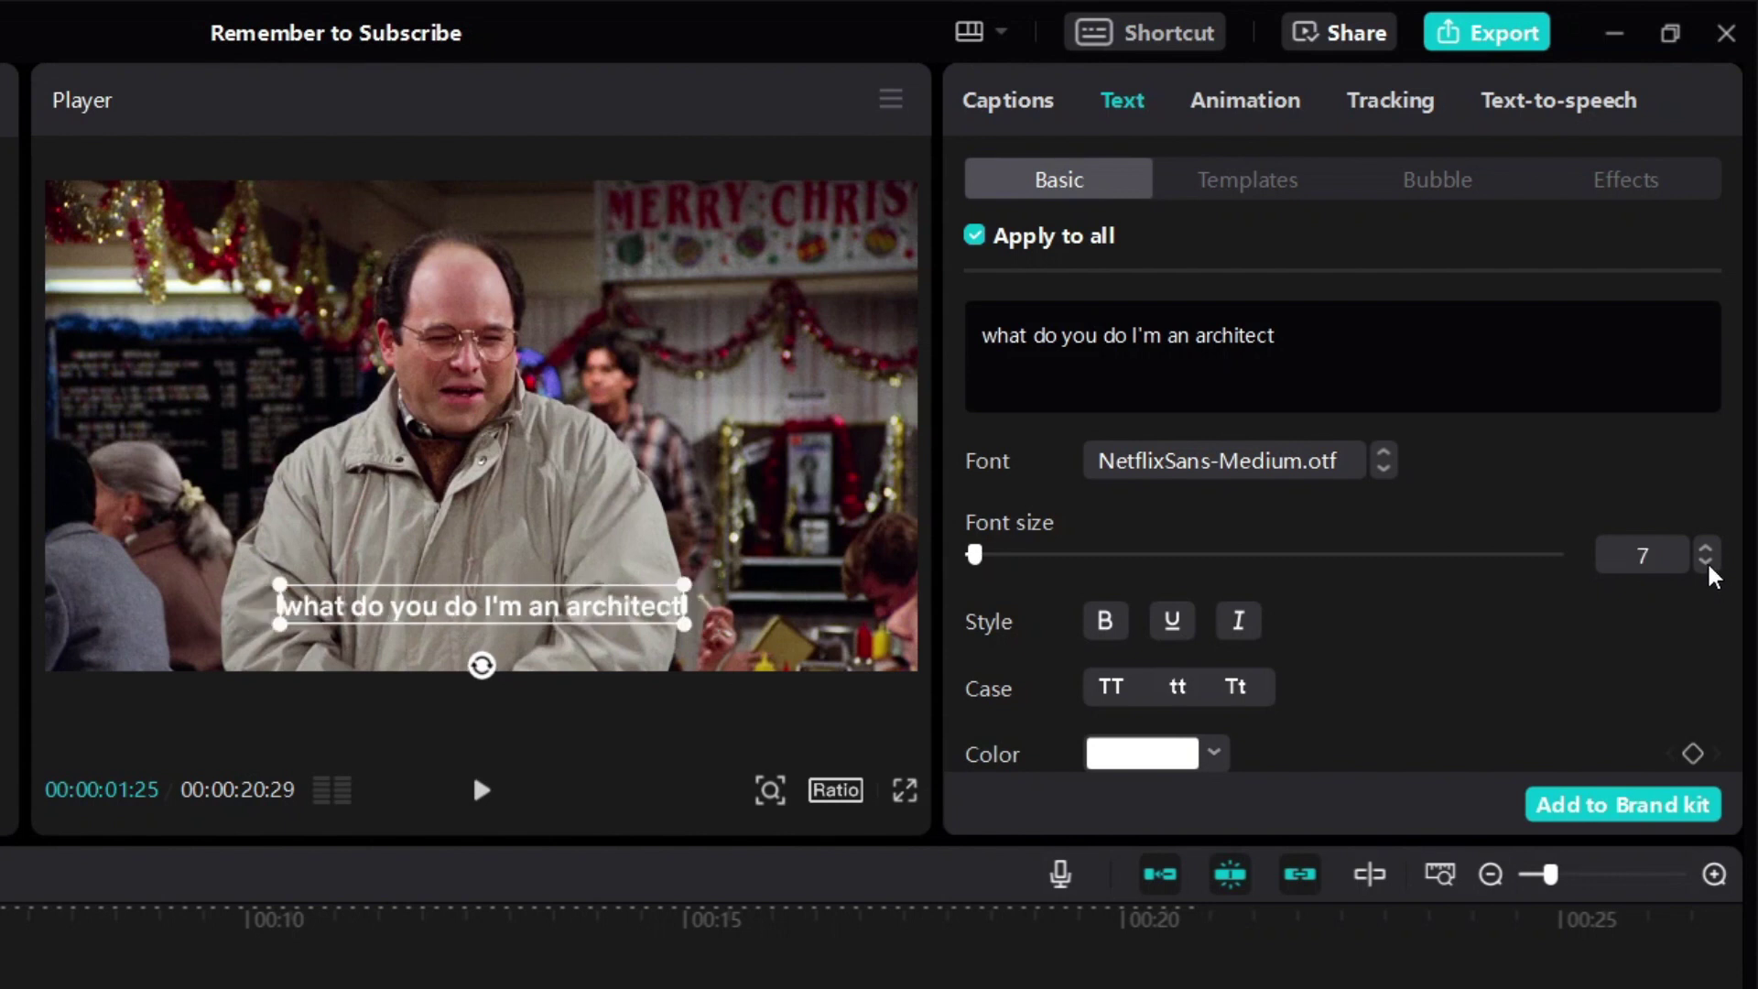
drag(1742, 374, 1748, 499)
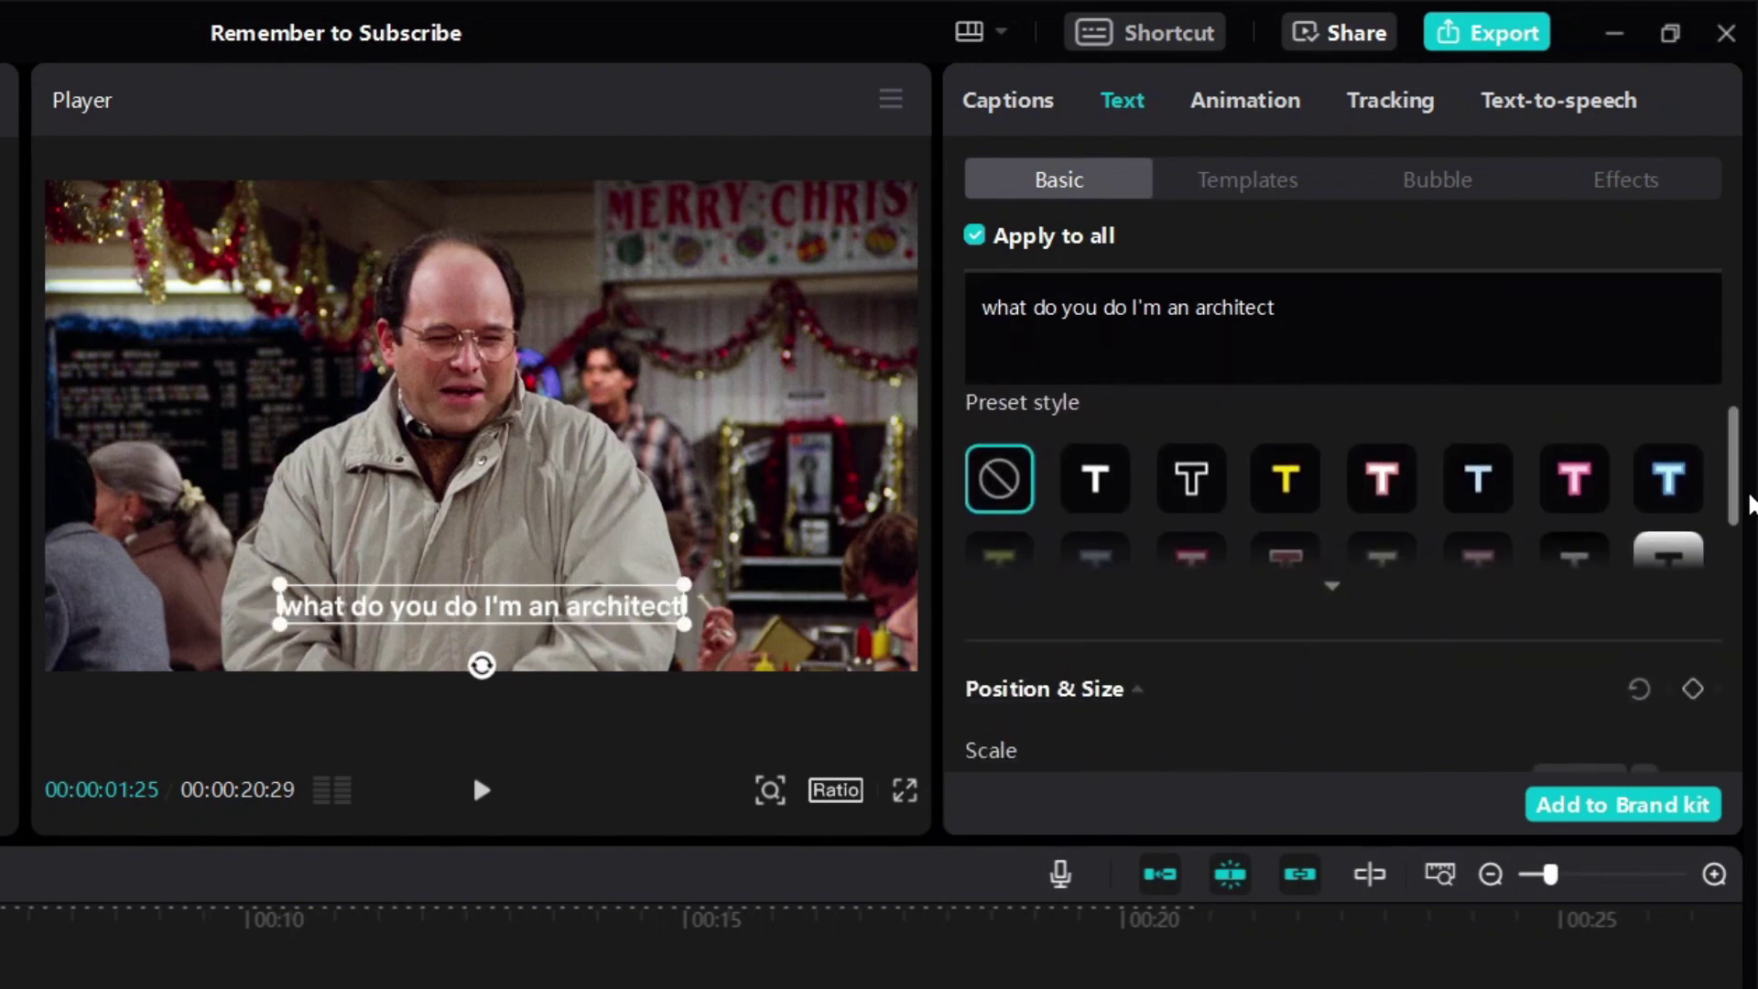
Try the yellow and white background presets, then choose the outlined white preset
click(1350, 593)
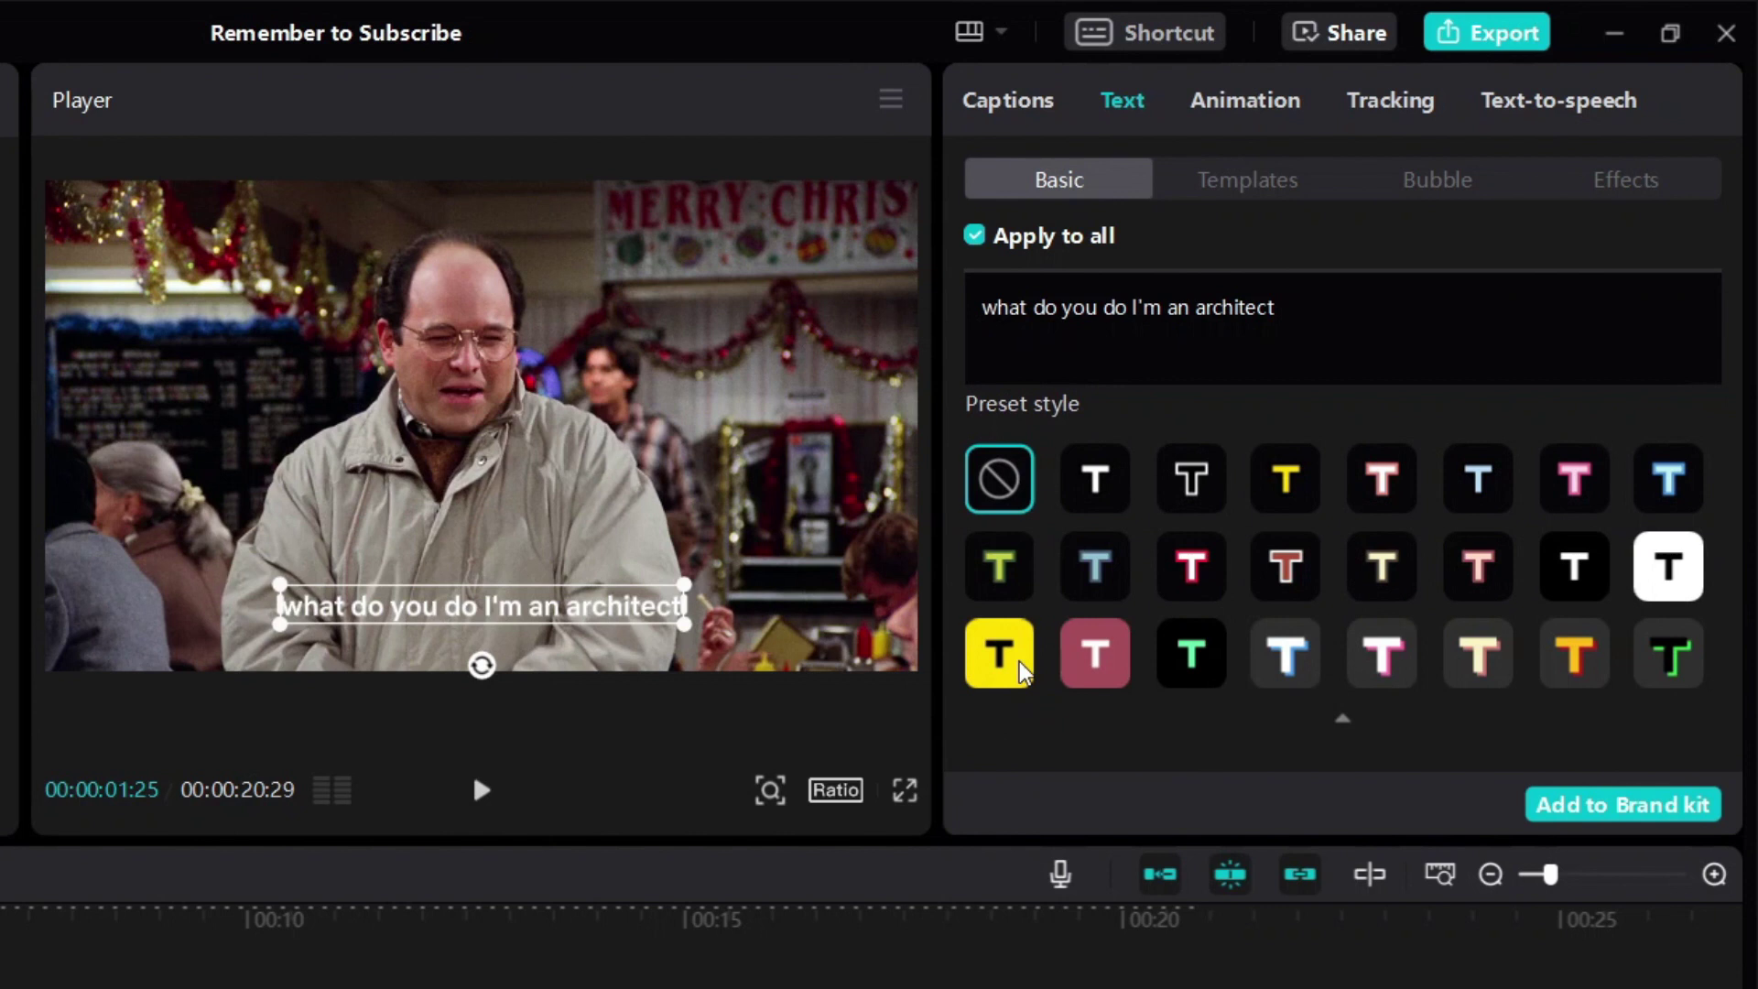
click(1016, 659)
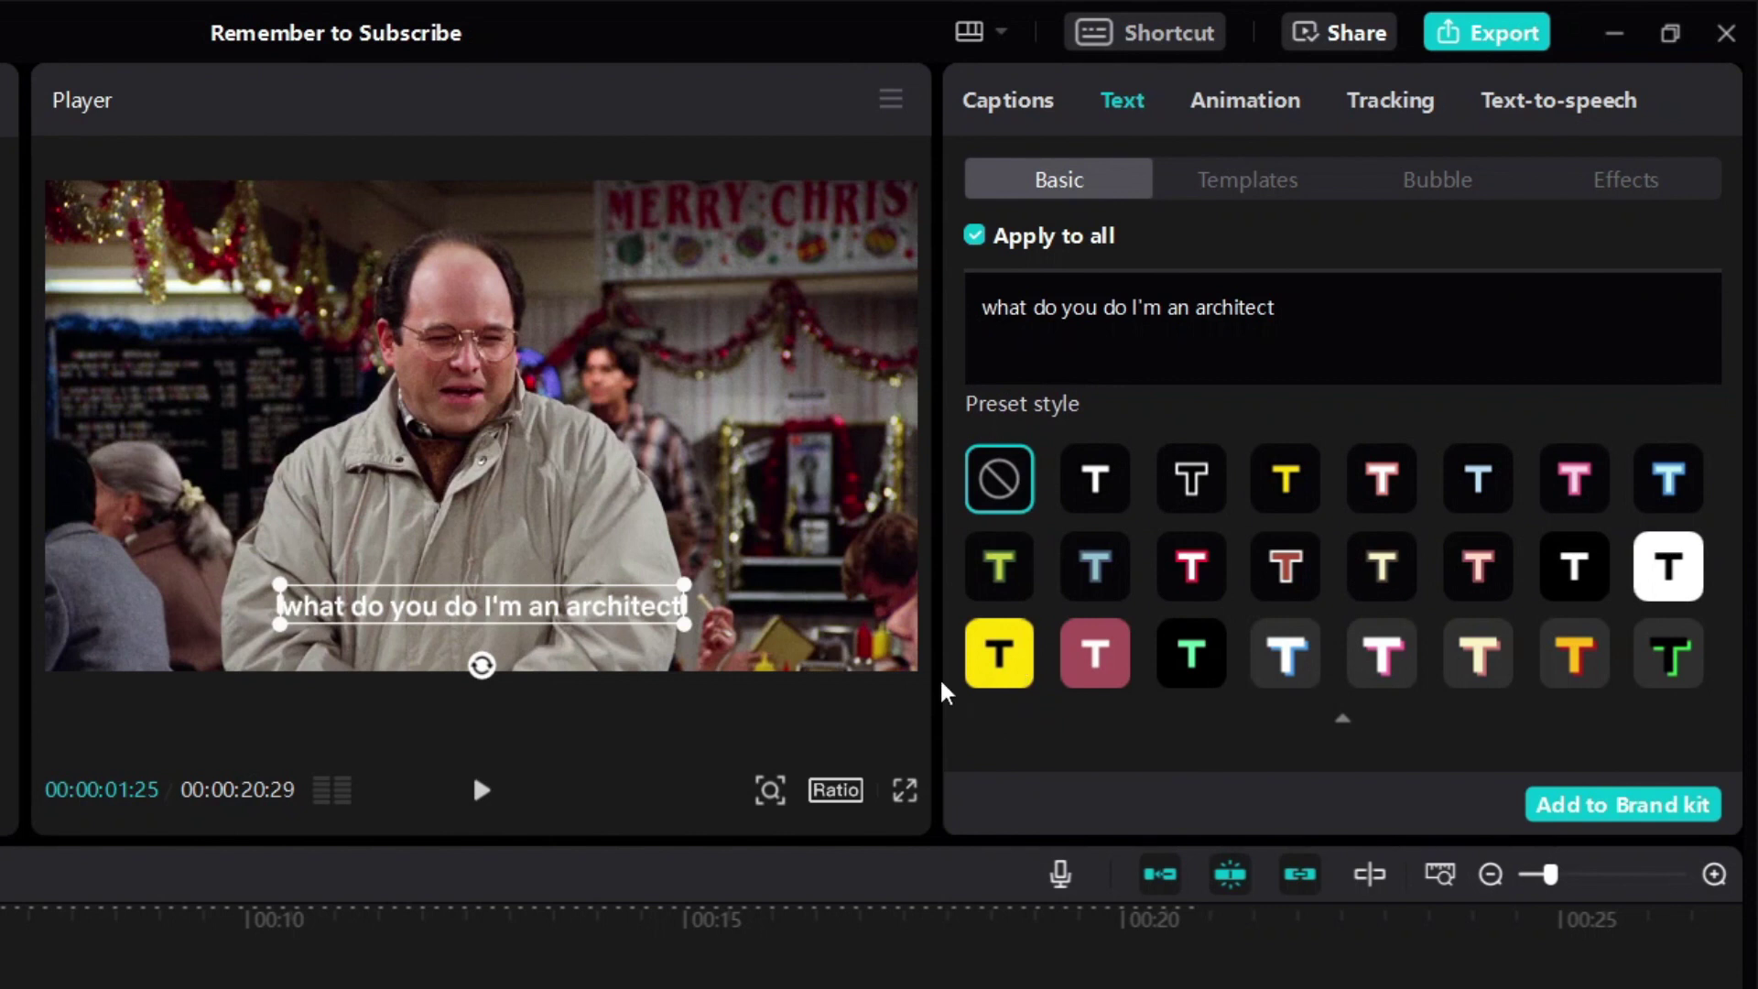
click(1668, 563)
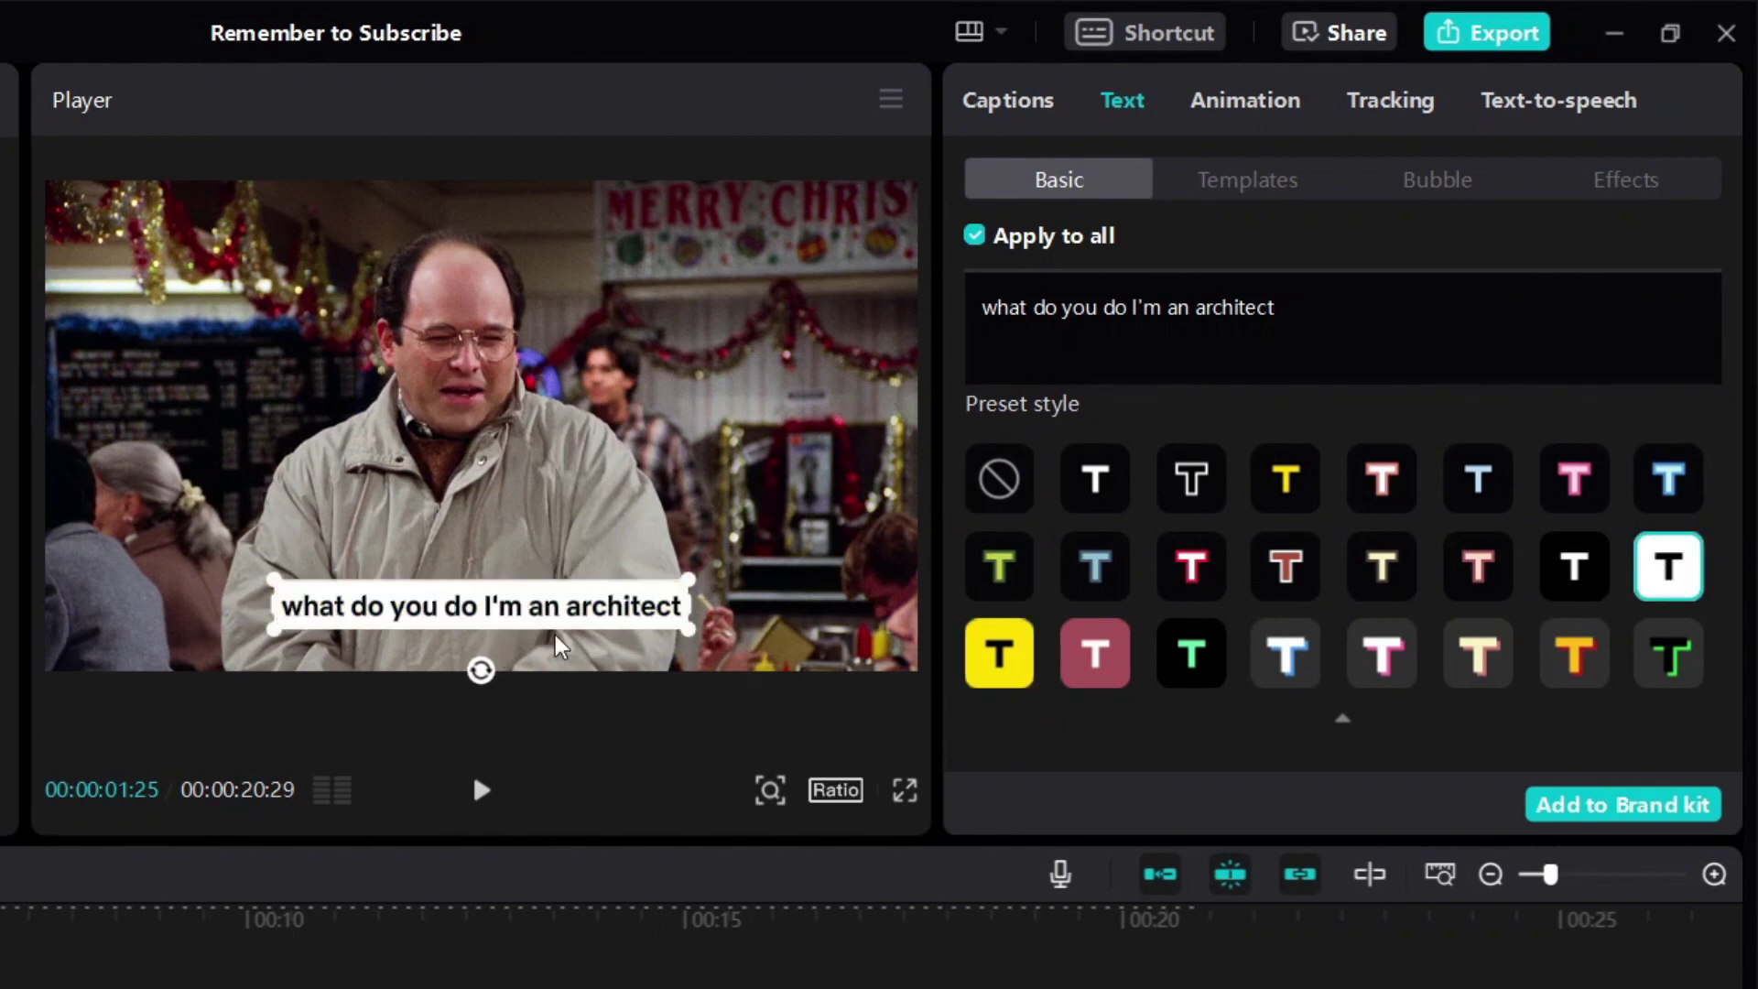
click(1099, 476)
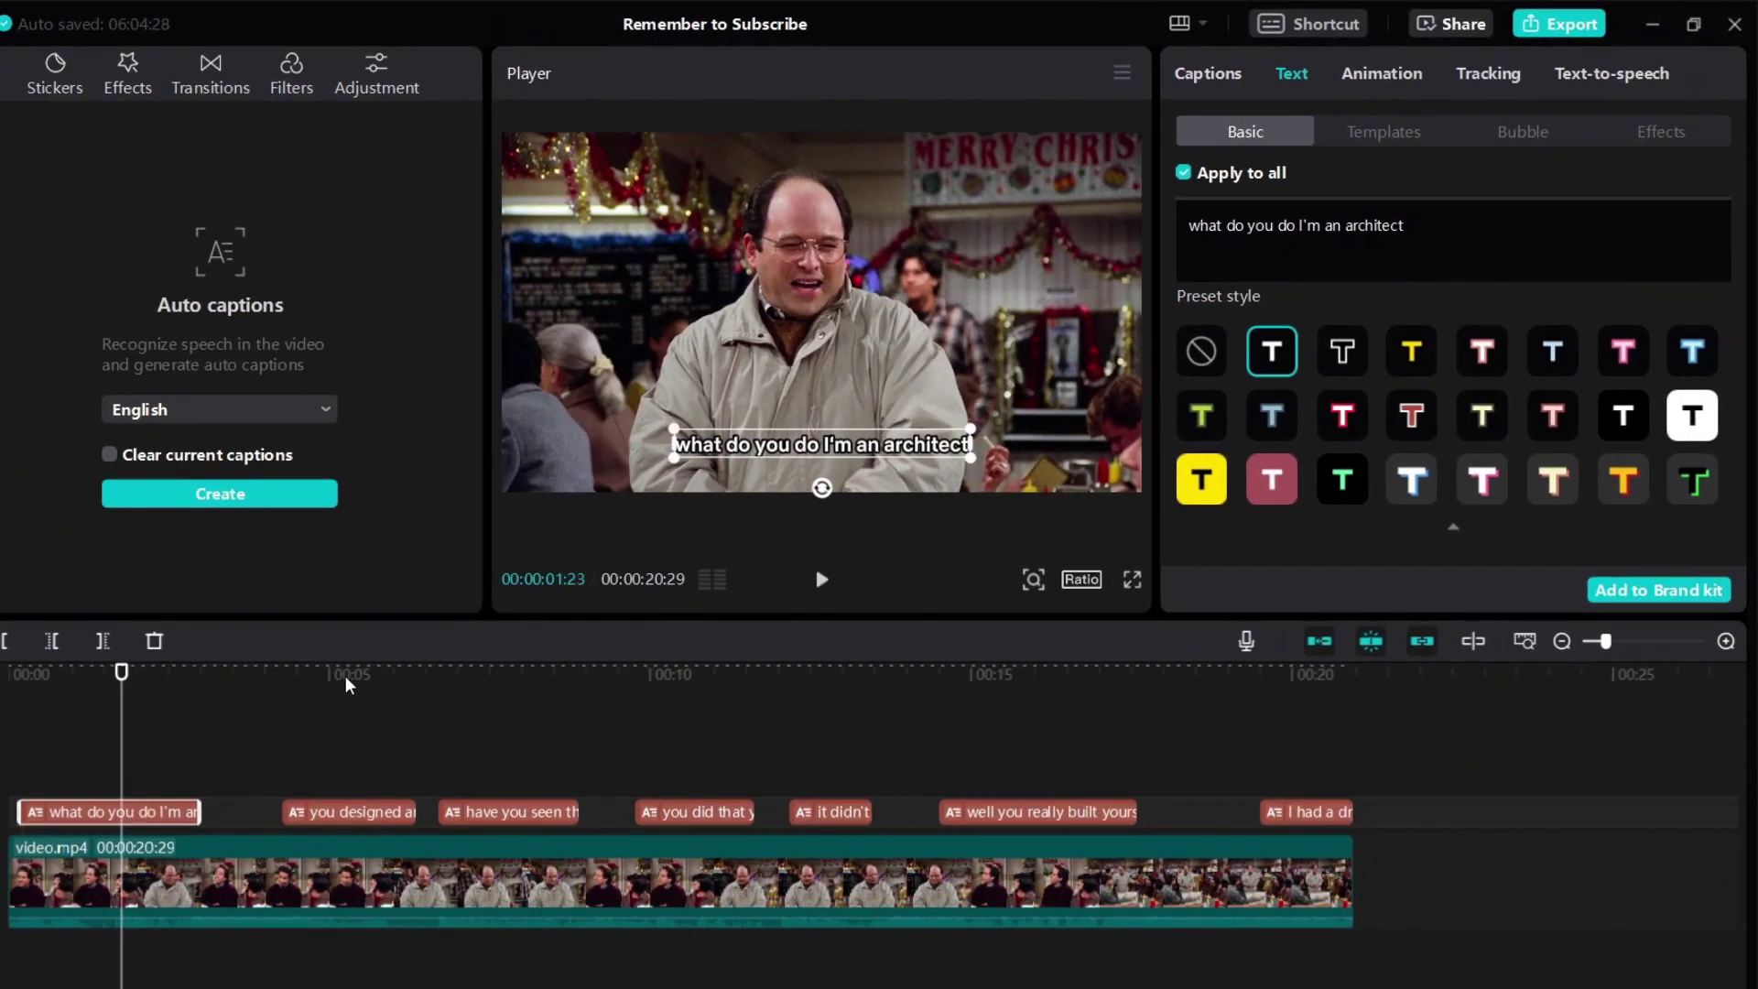
Check the outlined white style on later captions along the timeline
click(339, 678)
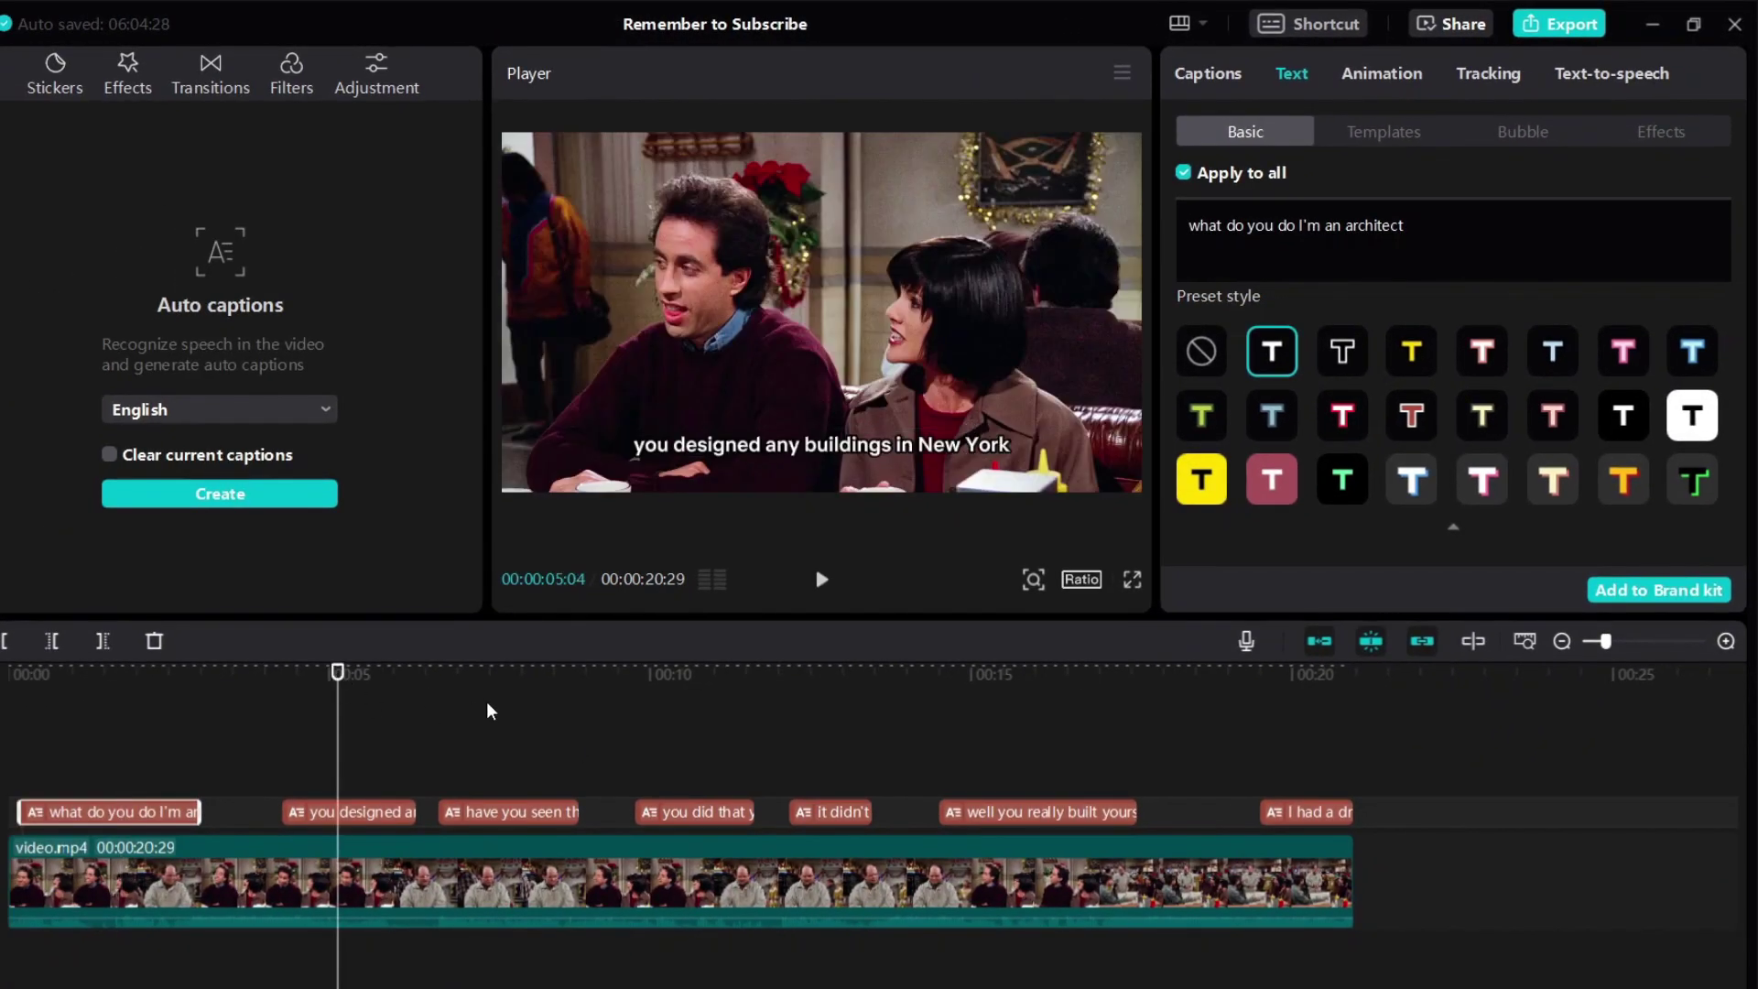
click(492, 688)
click(682, 691)
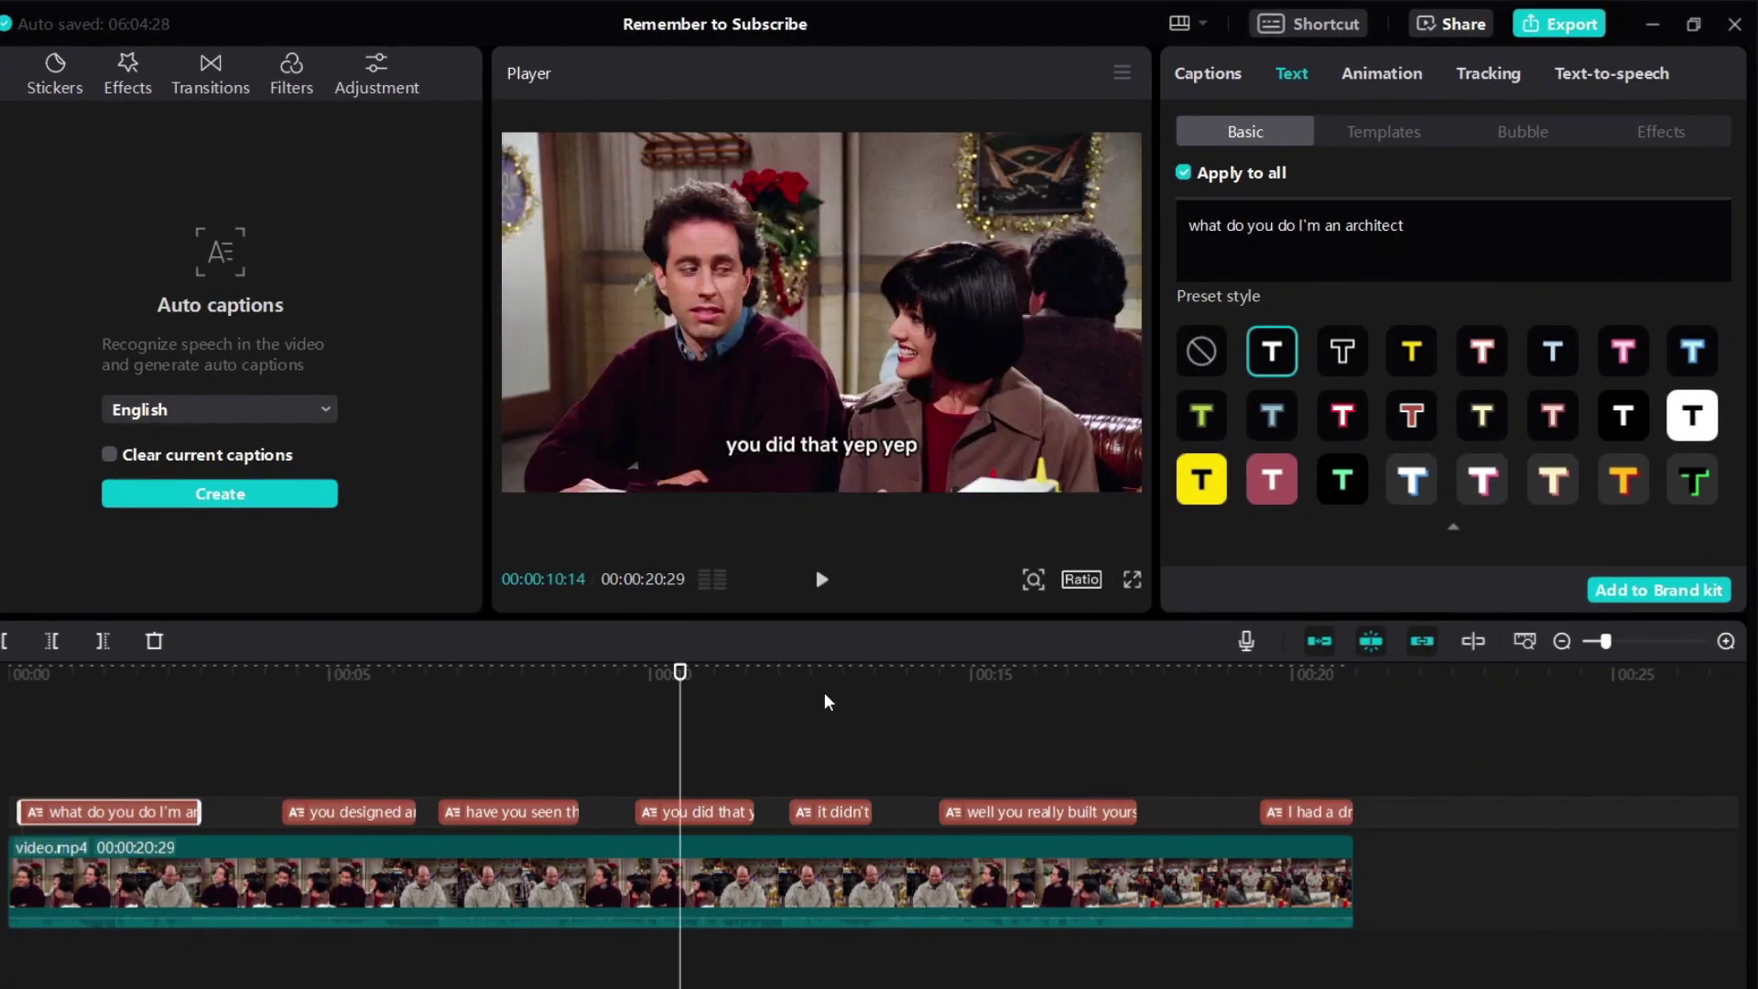
click(829, 695)
click(1025, 675)
click(1315, 677)
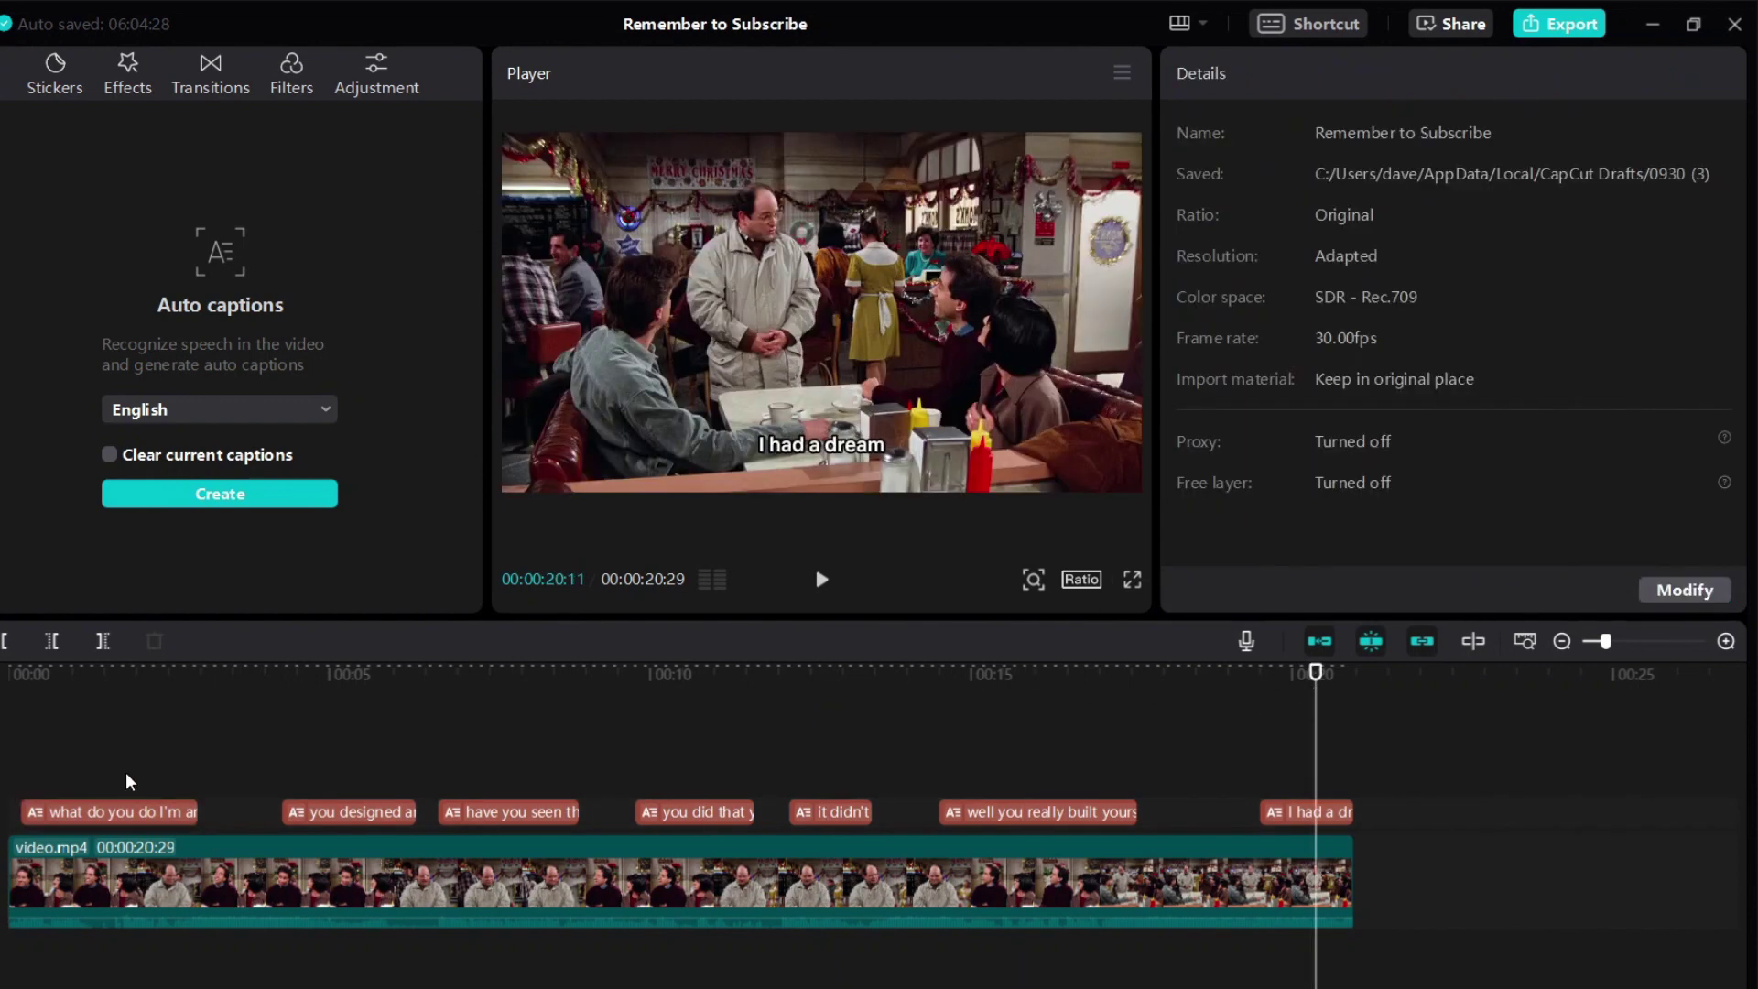
key(Home)
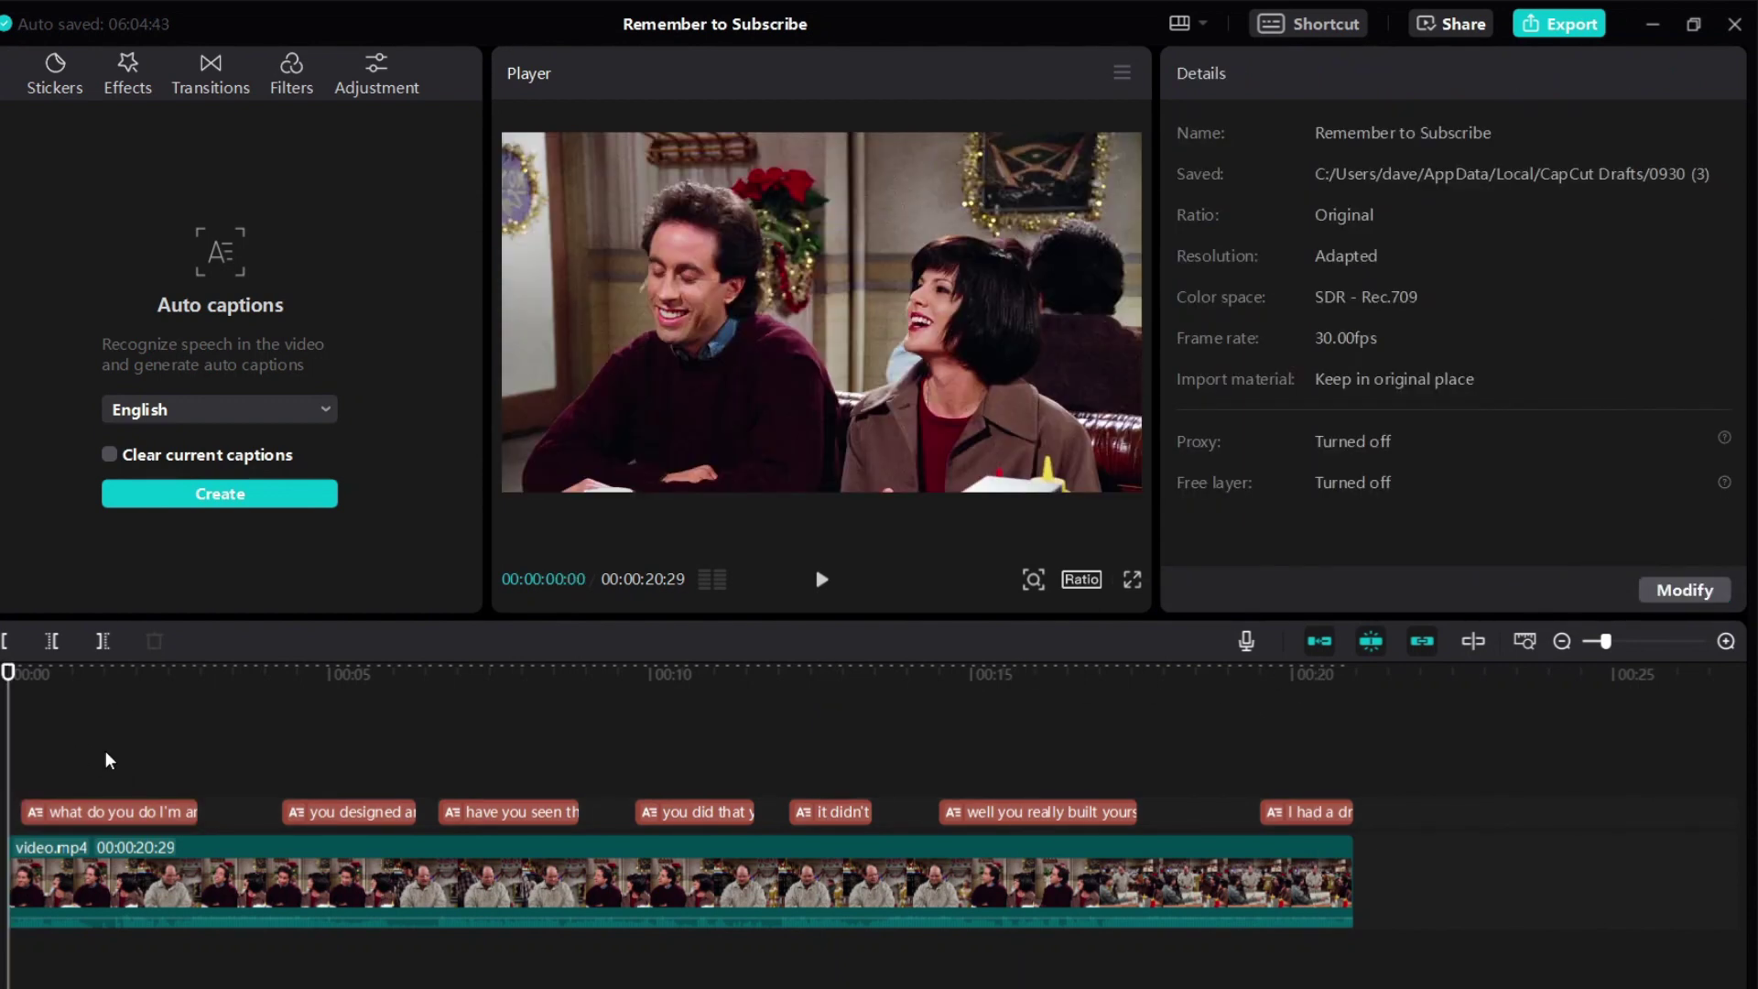
key(space)
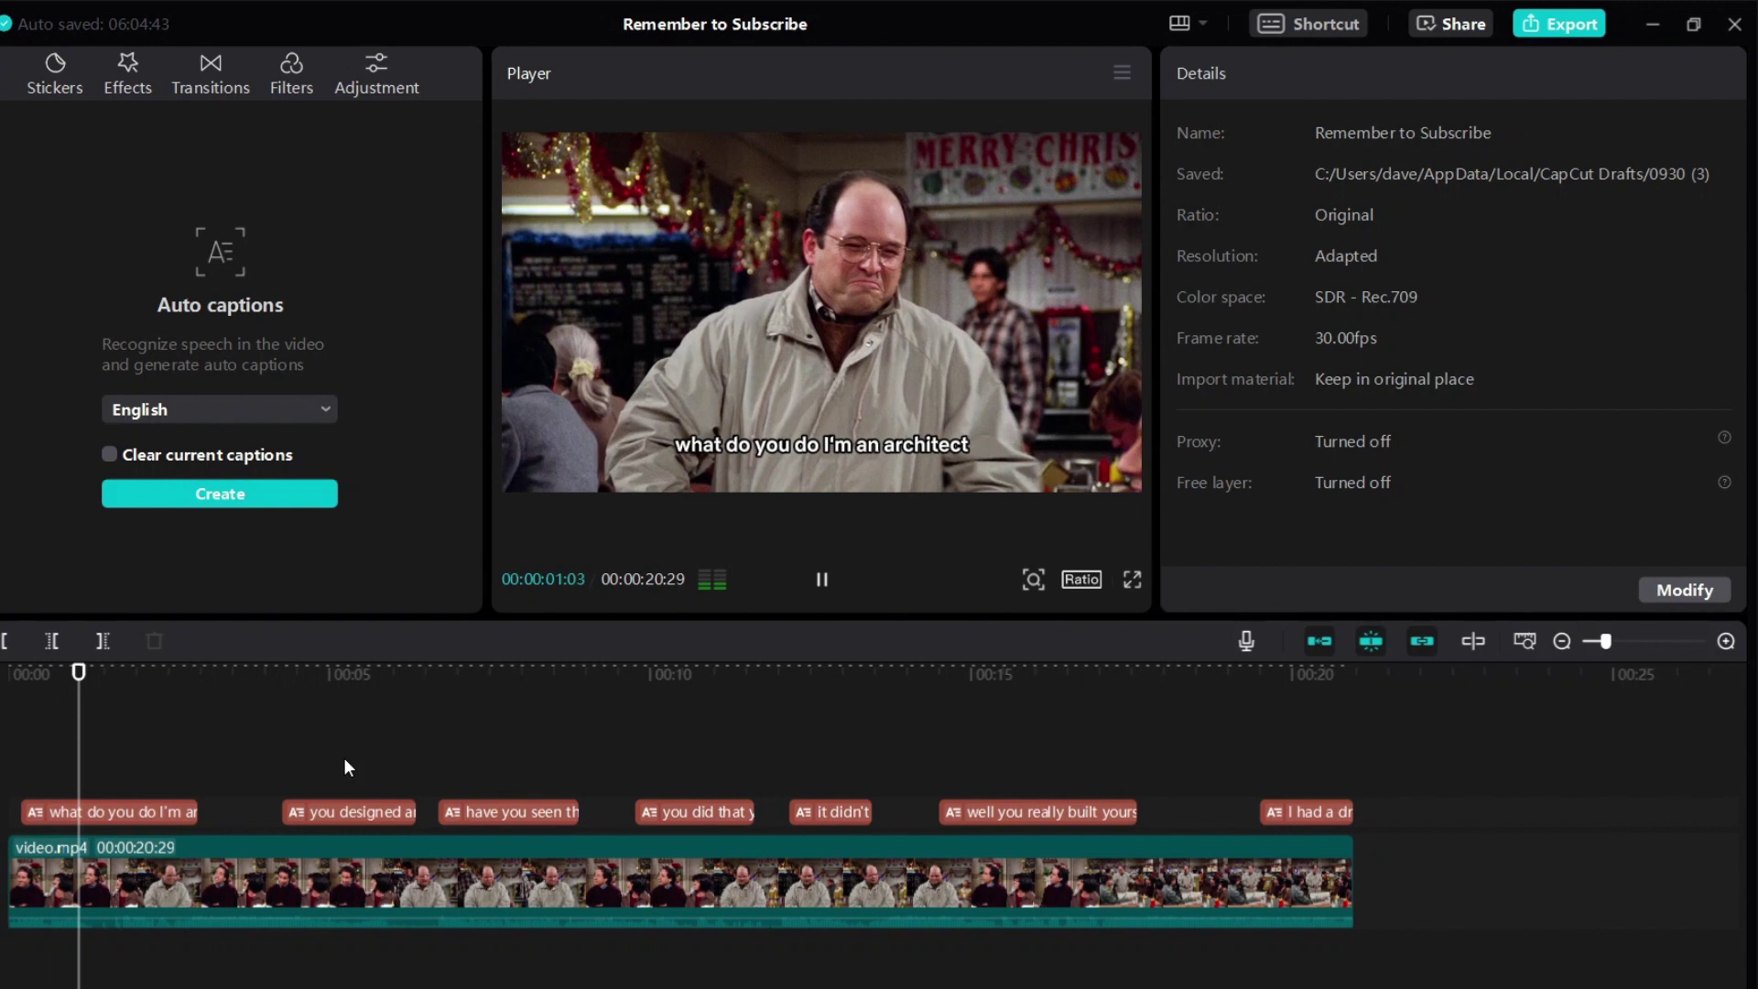
key(space)
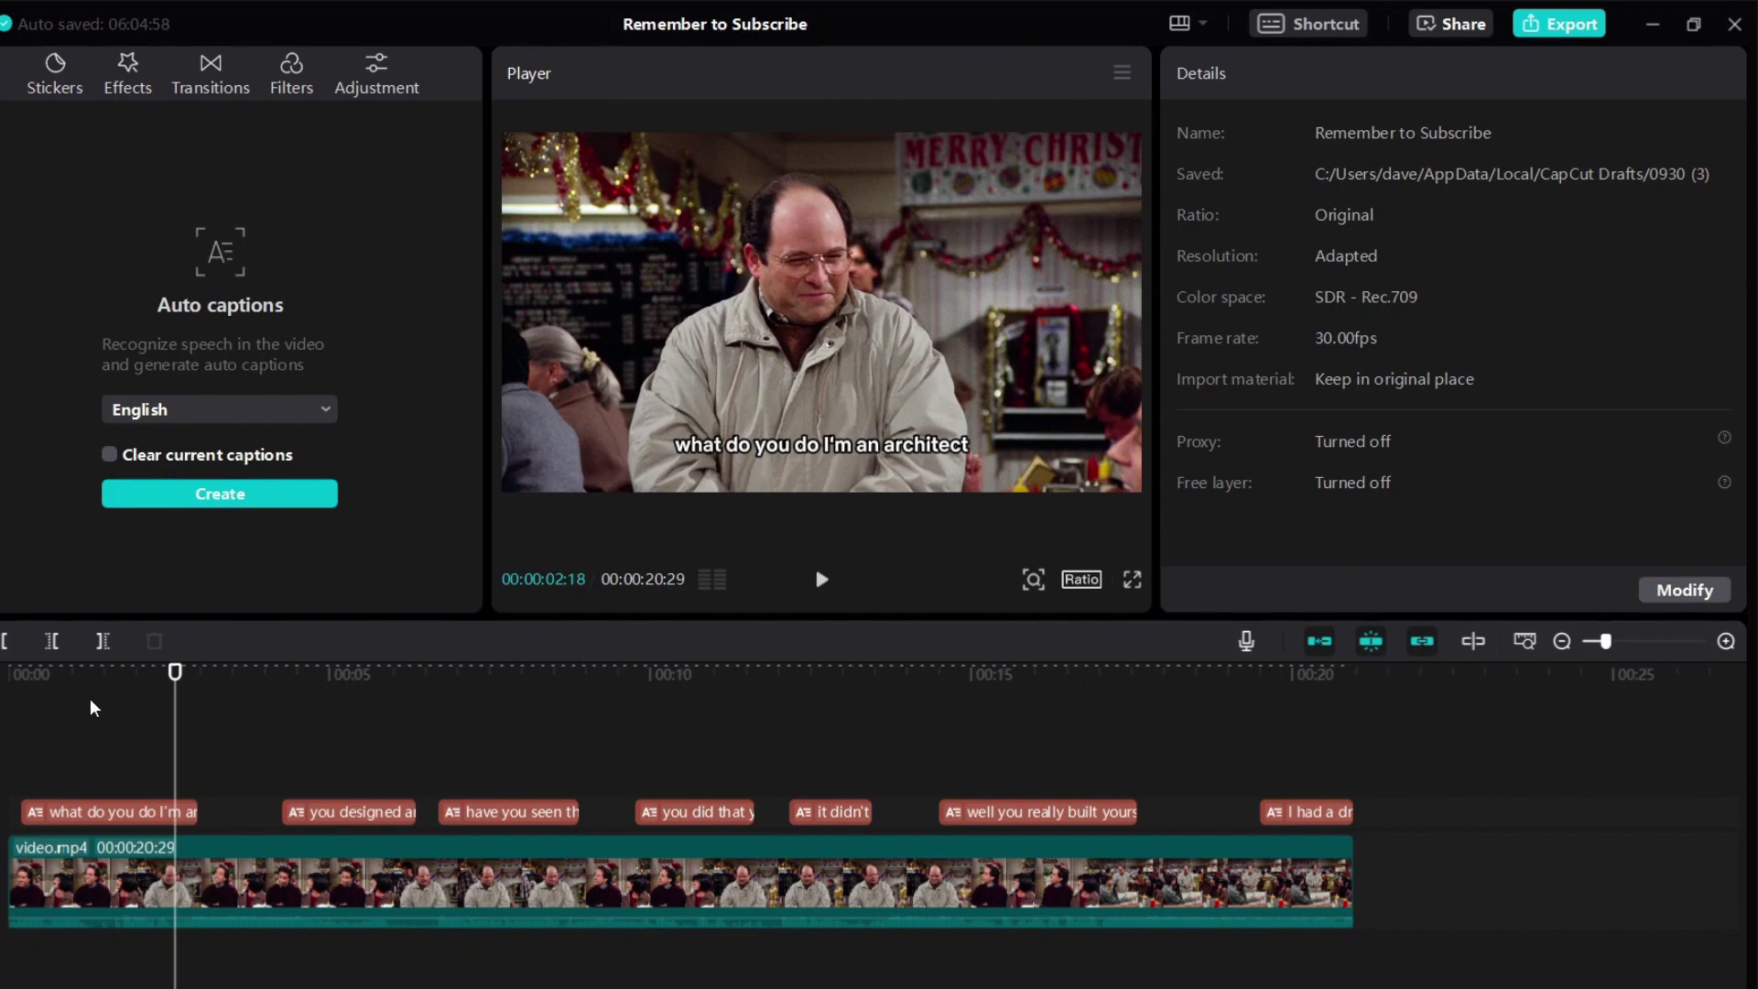
In the Captions list, split caption 1 before "I'm" into two captions
click(116, 818)
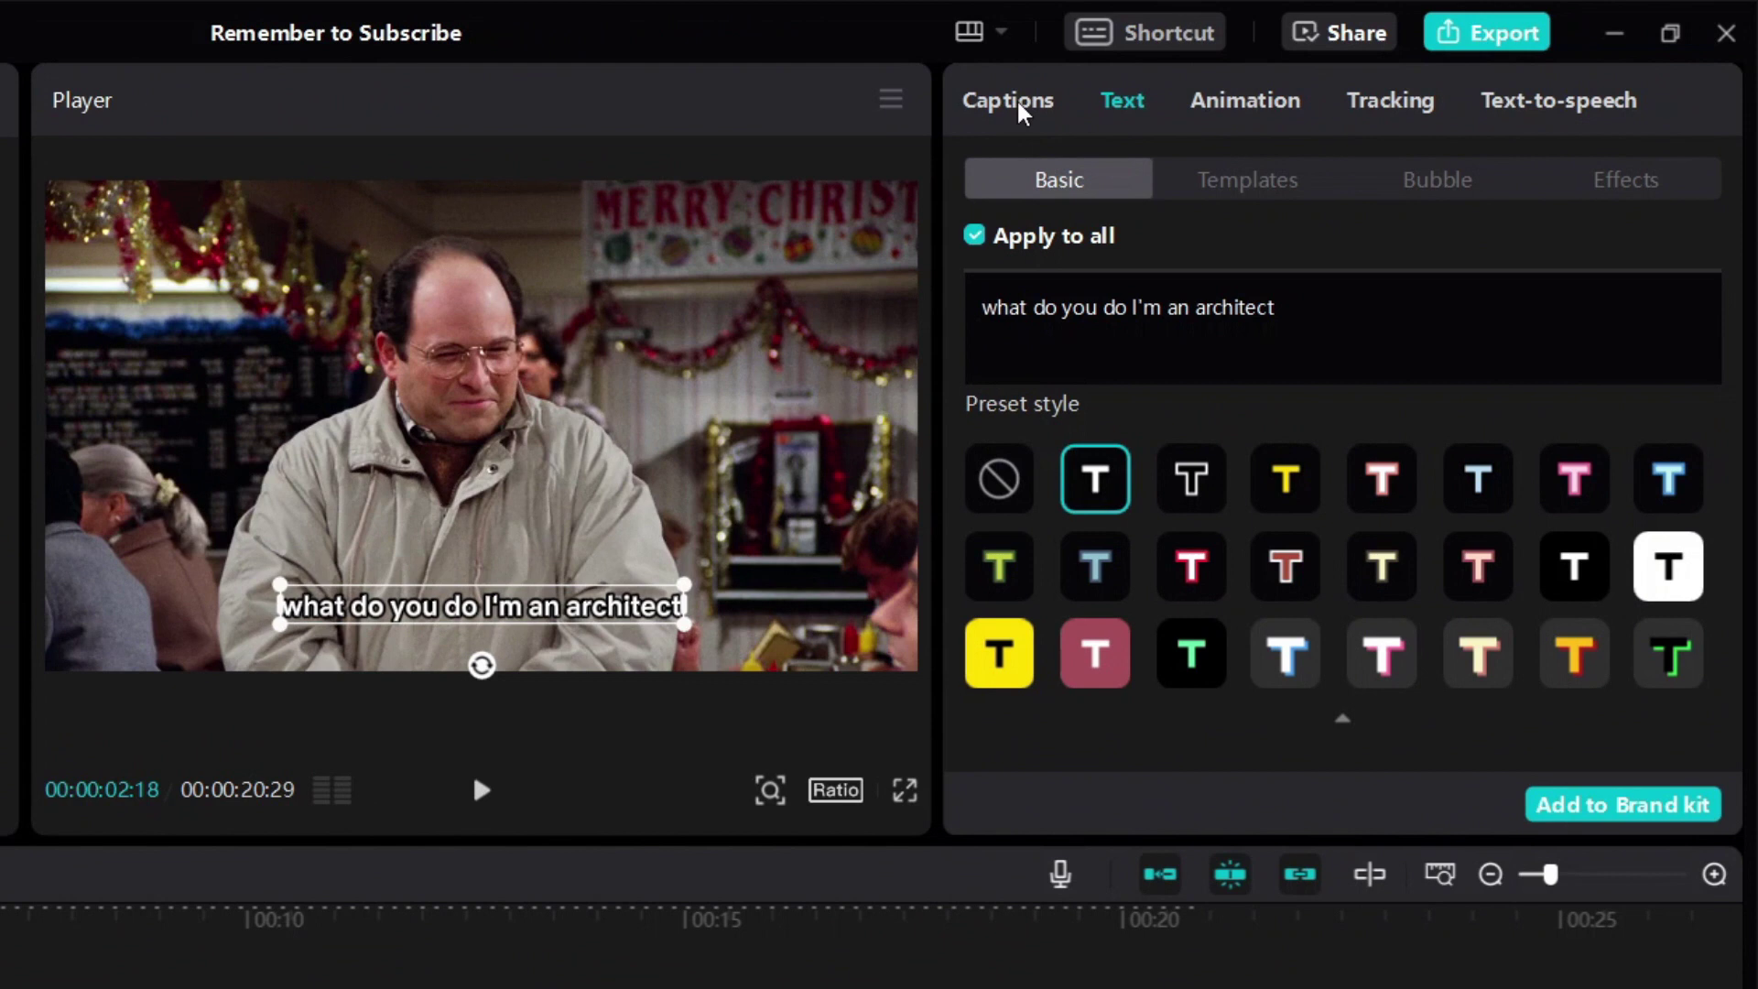
click(1017, 97)
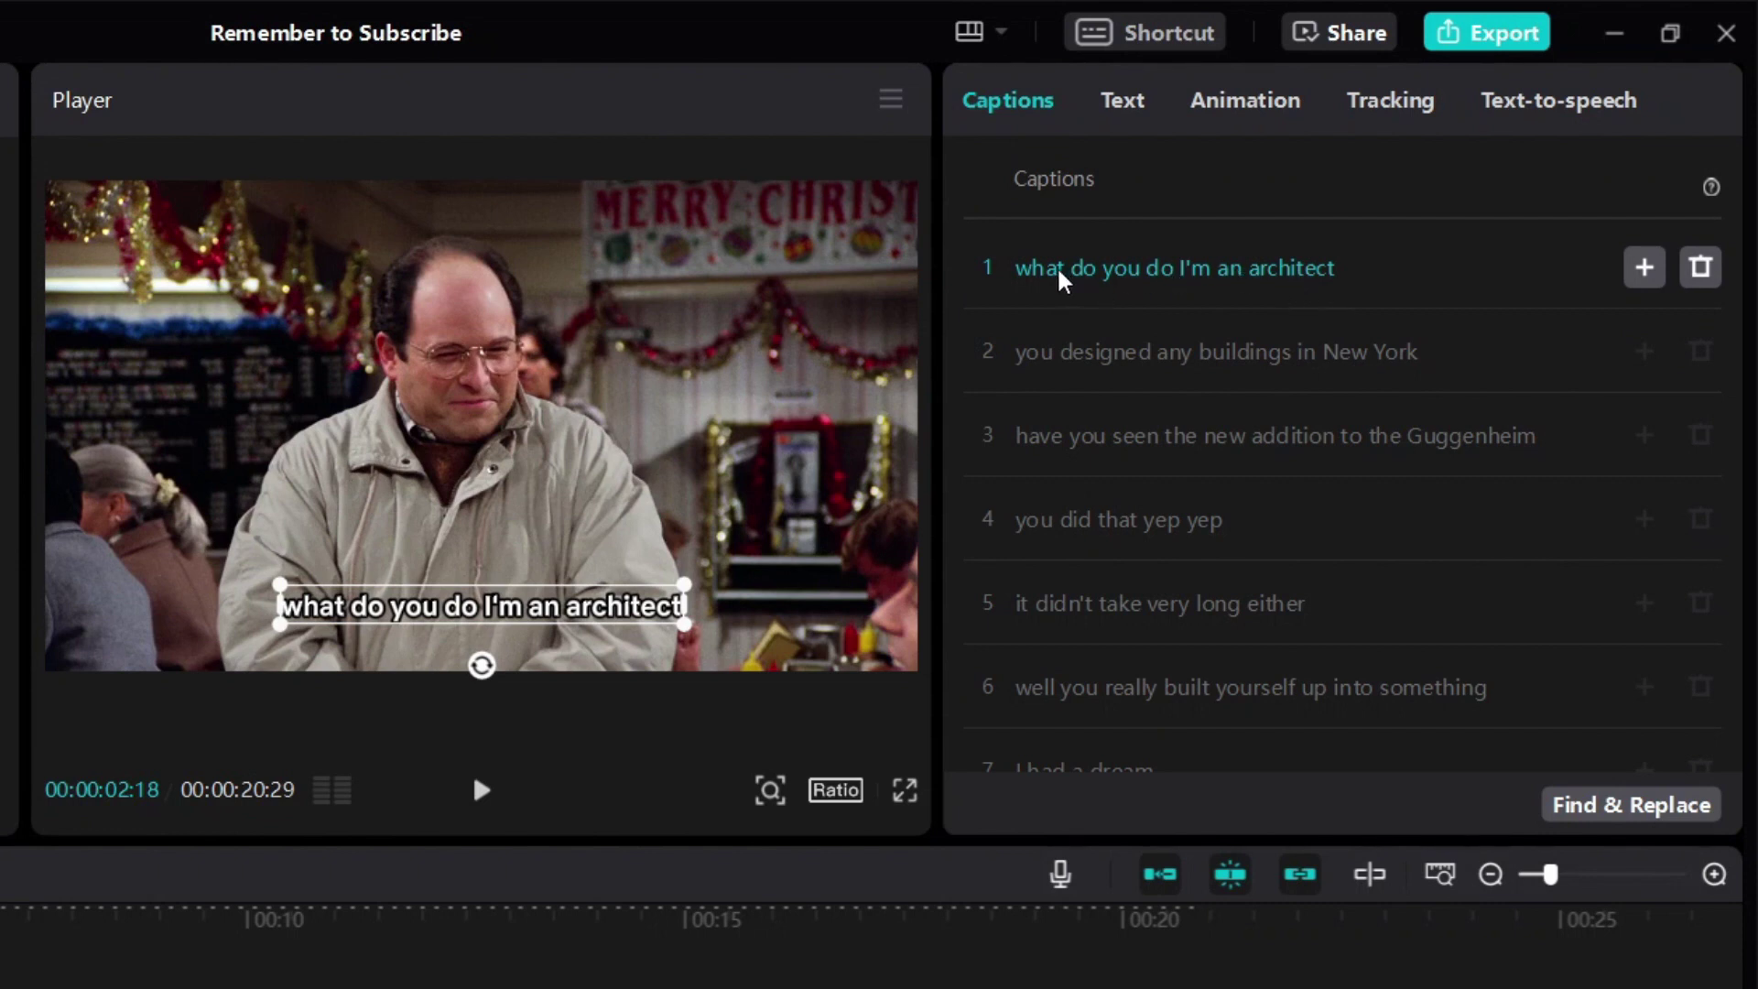
click(1177, 274)
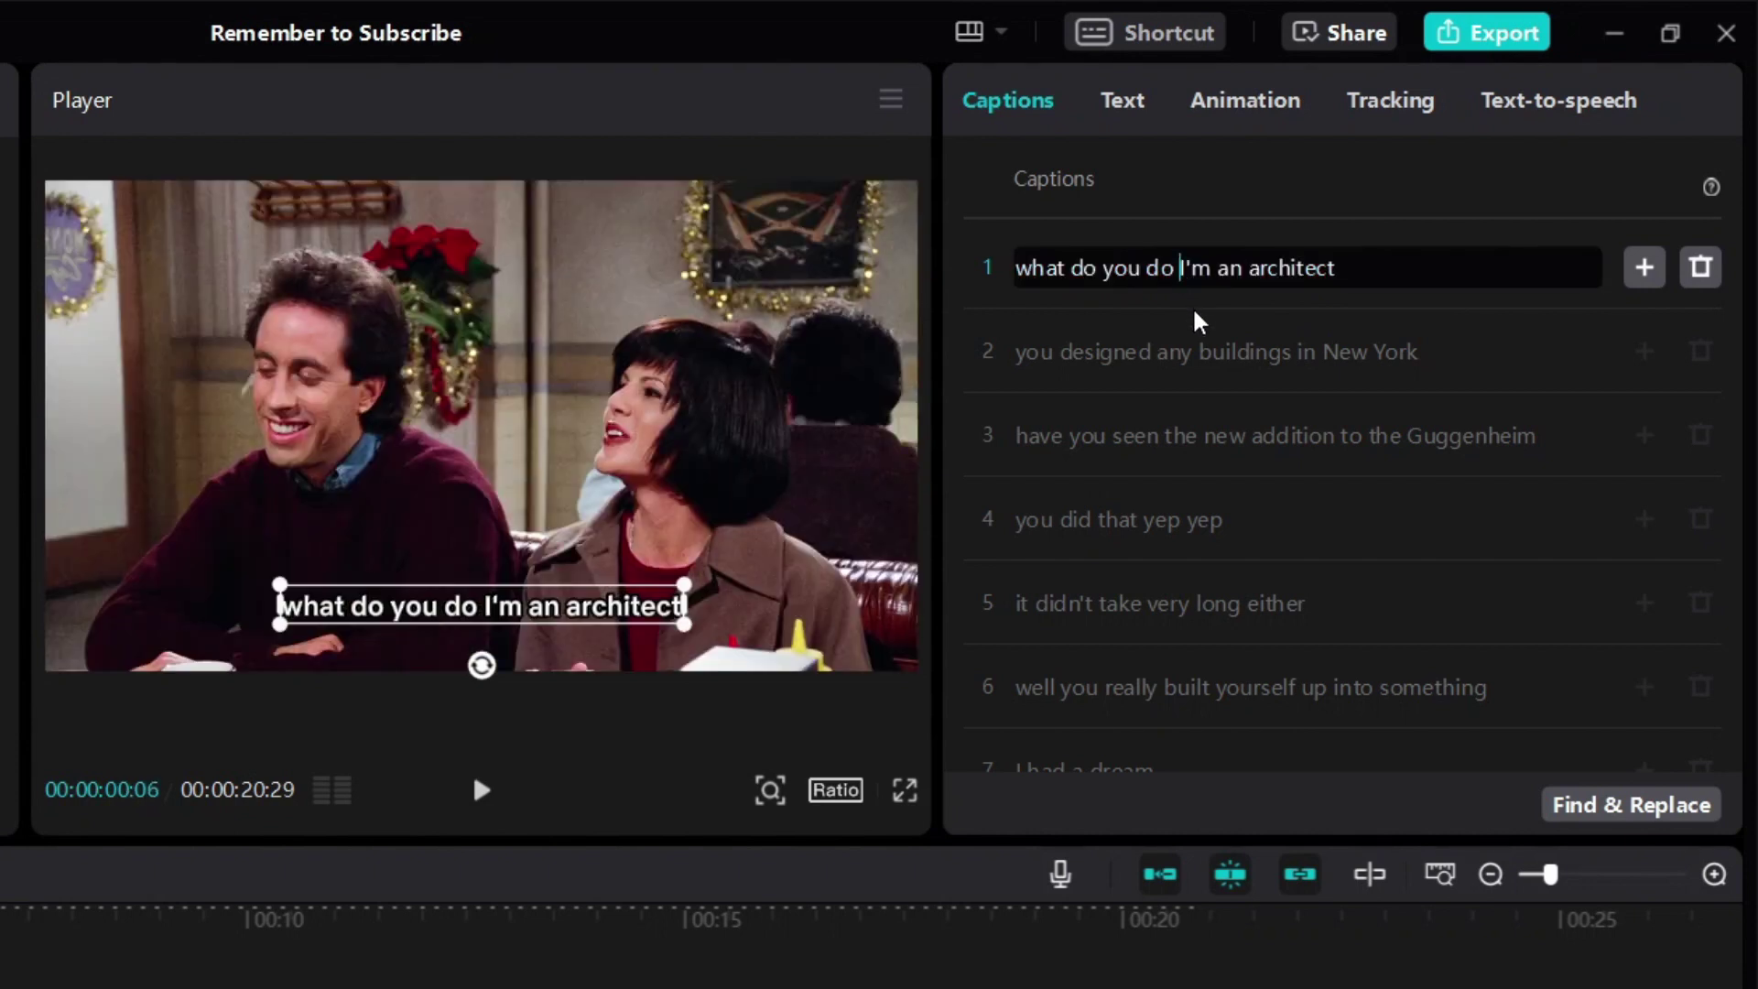
key(BackSpace)
key(Return)
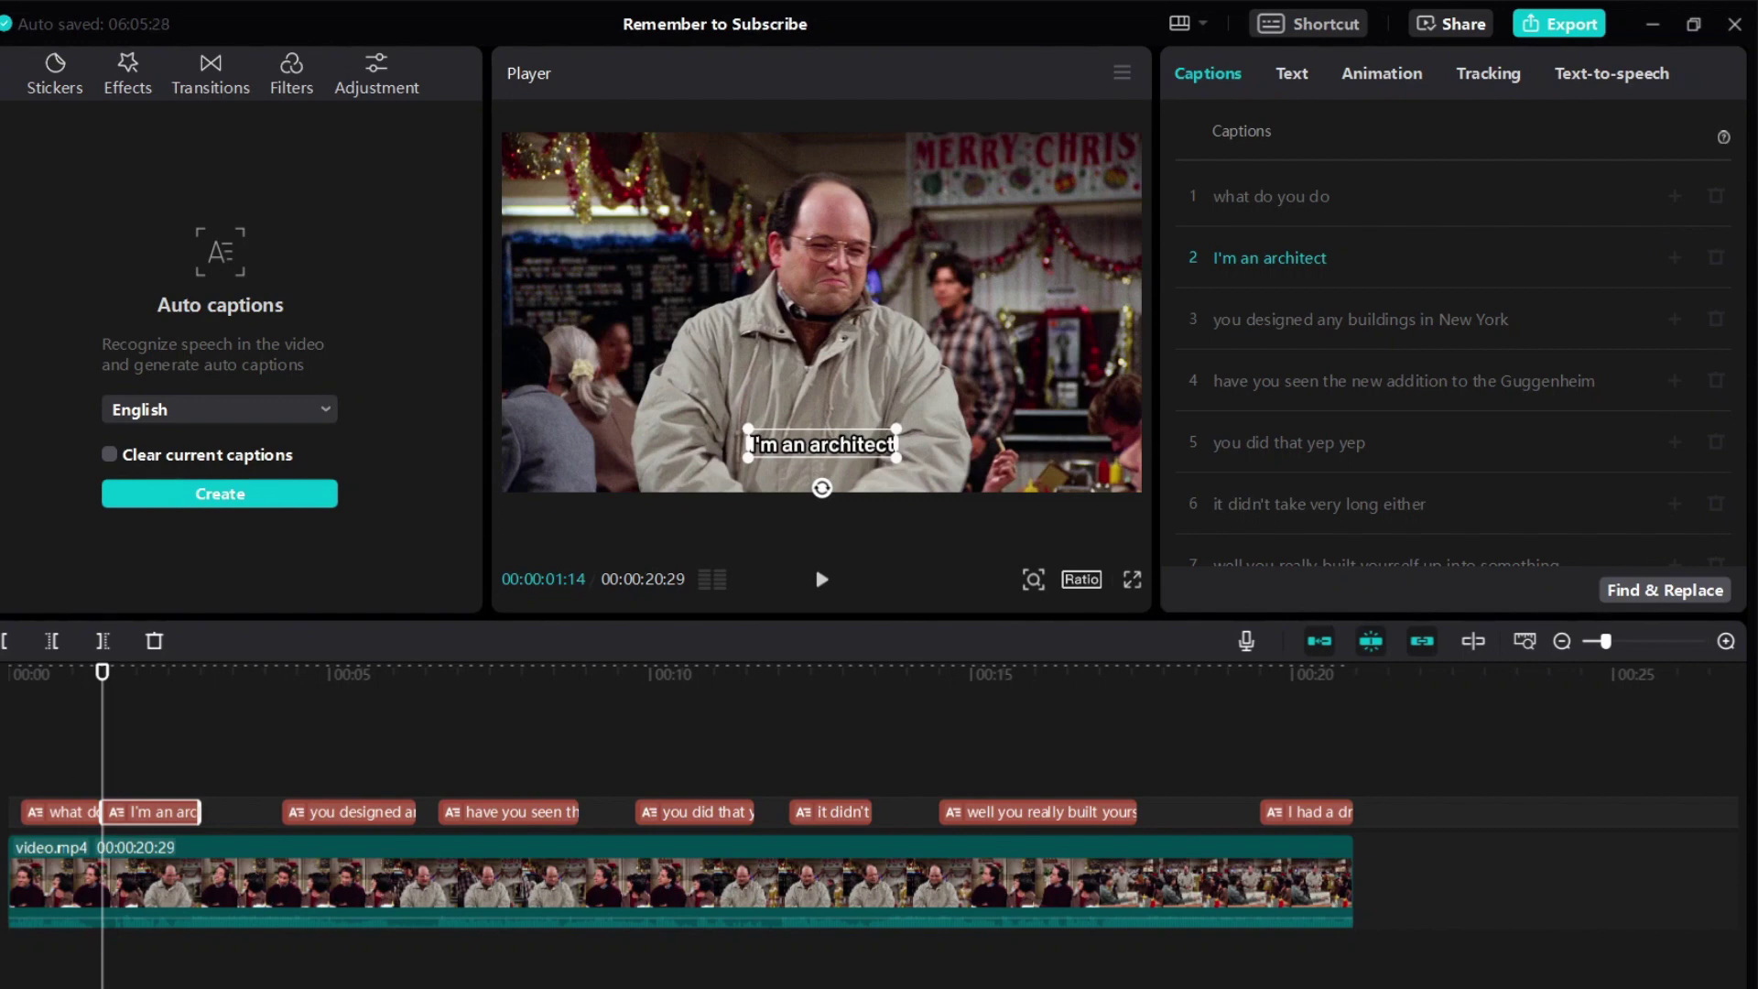
click(8, 741)
key(space)
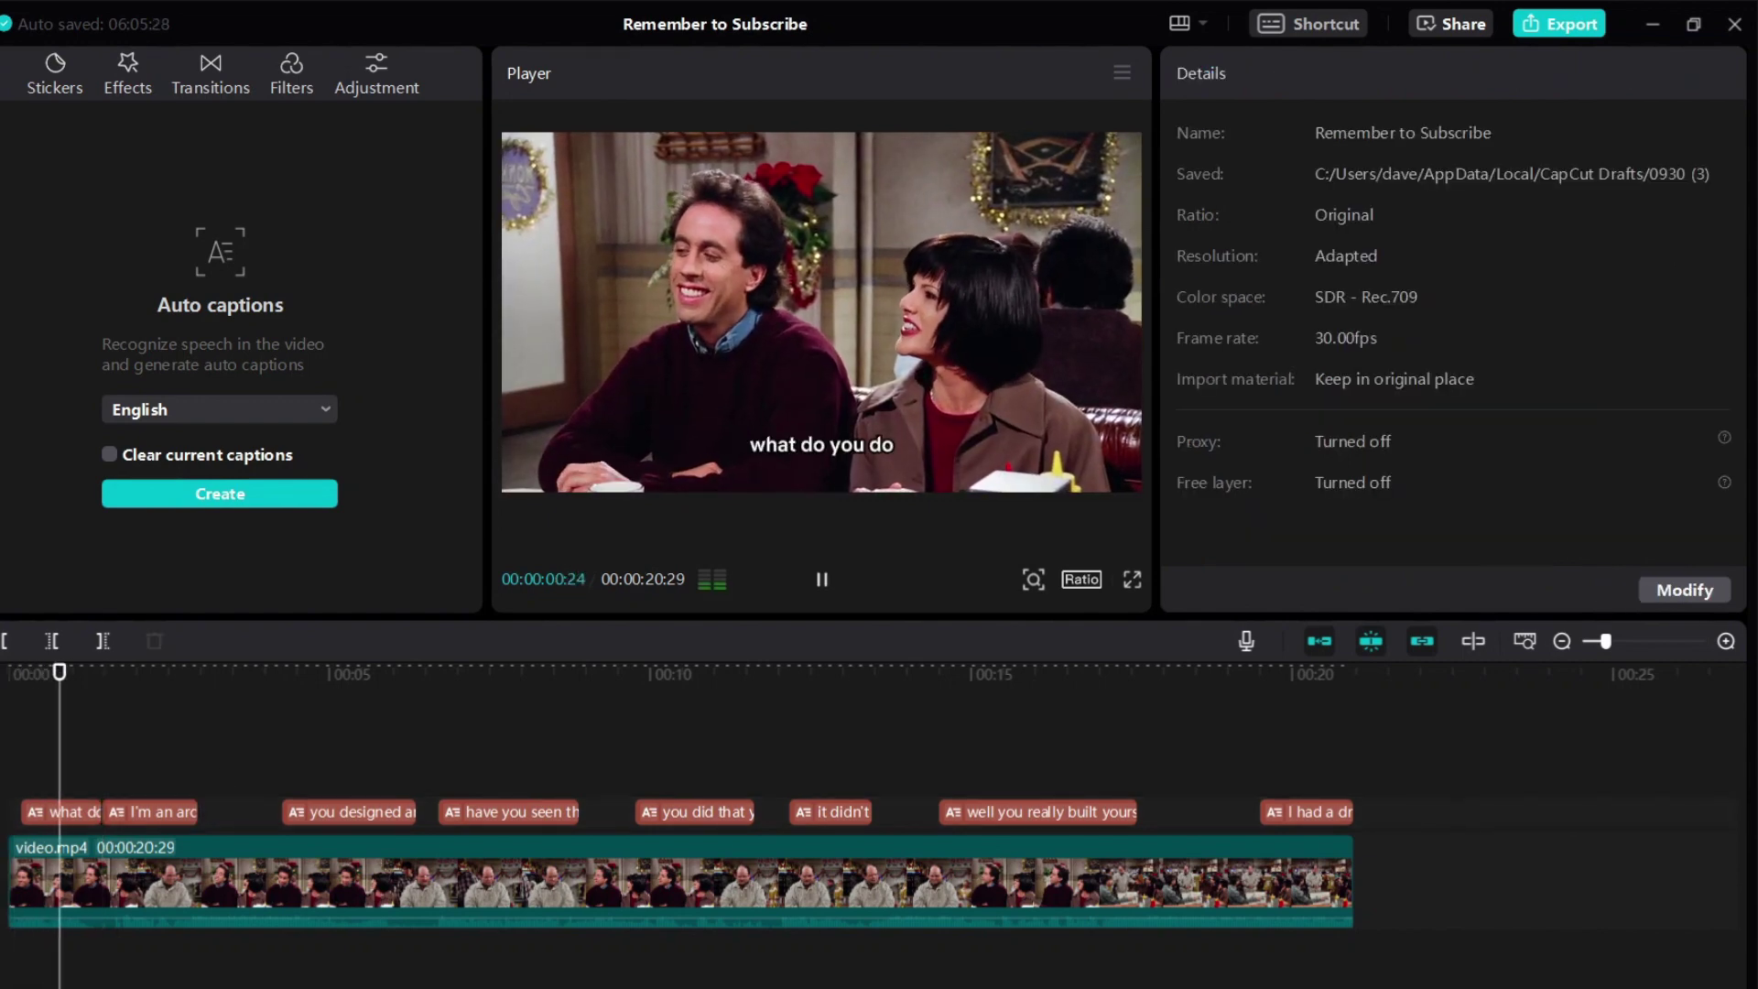
key(space)
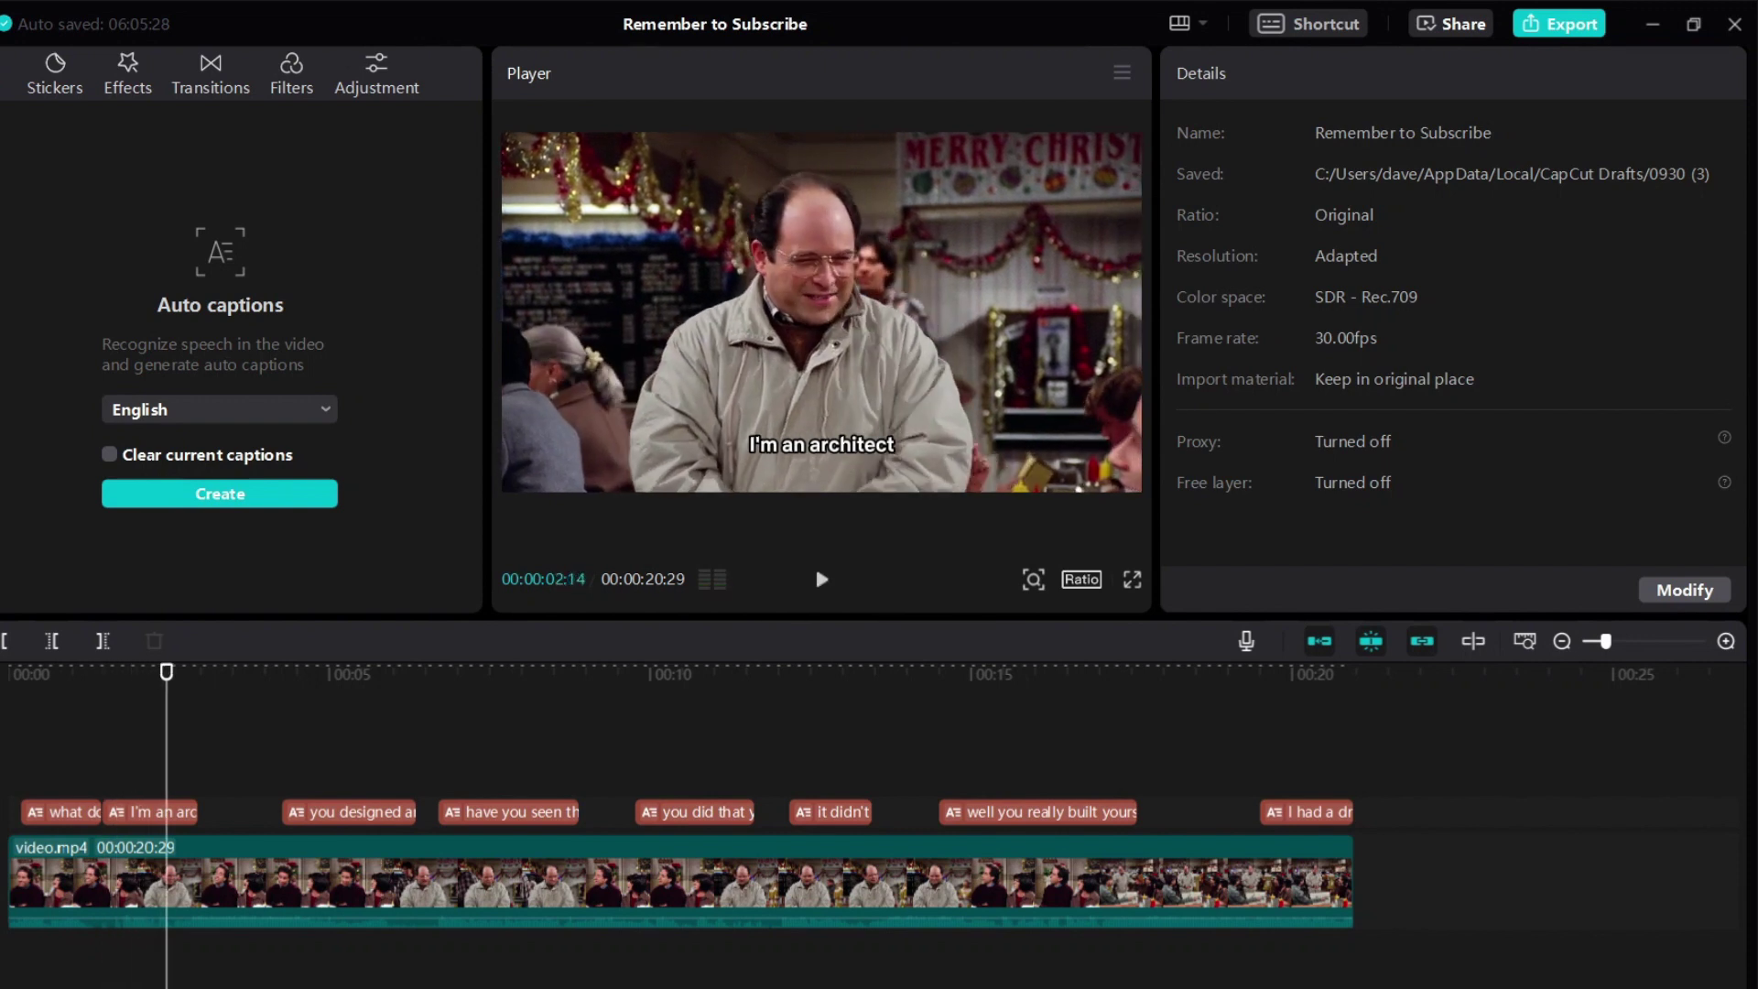
click(265, 779)
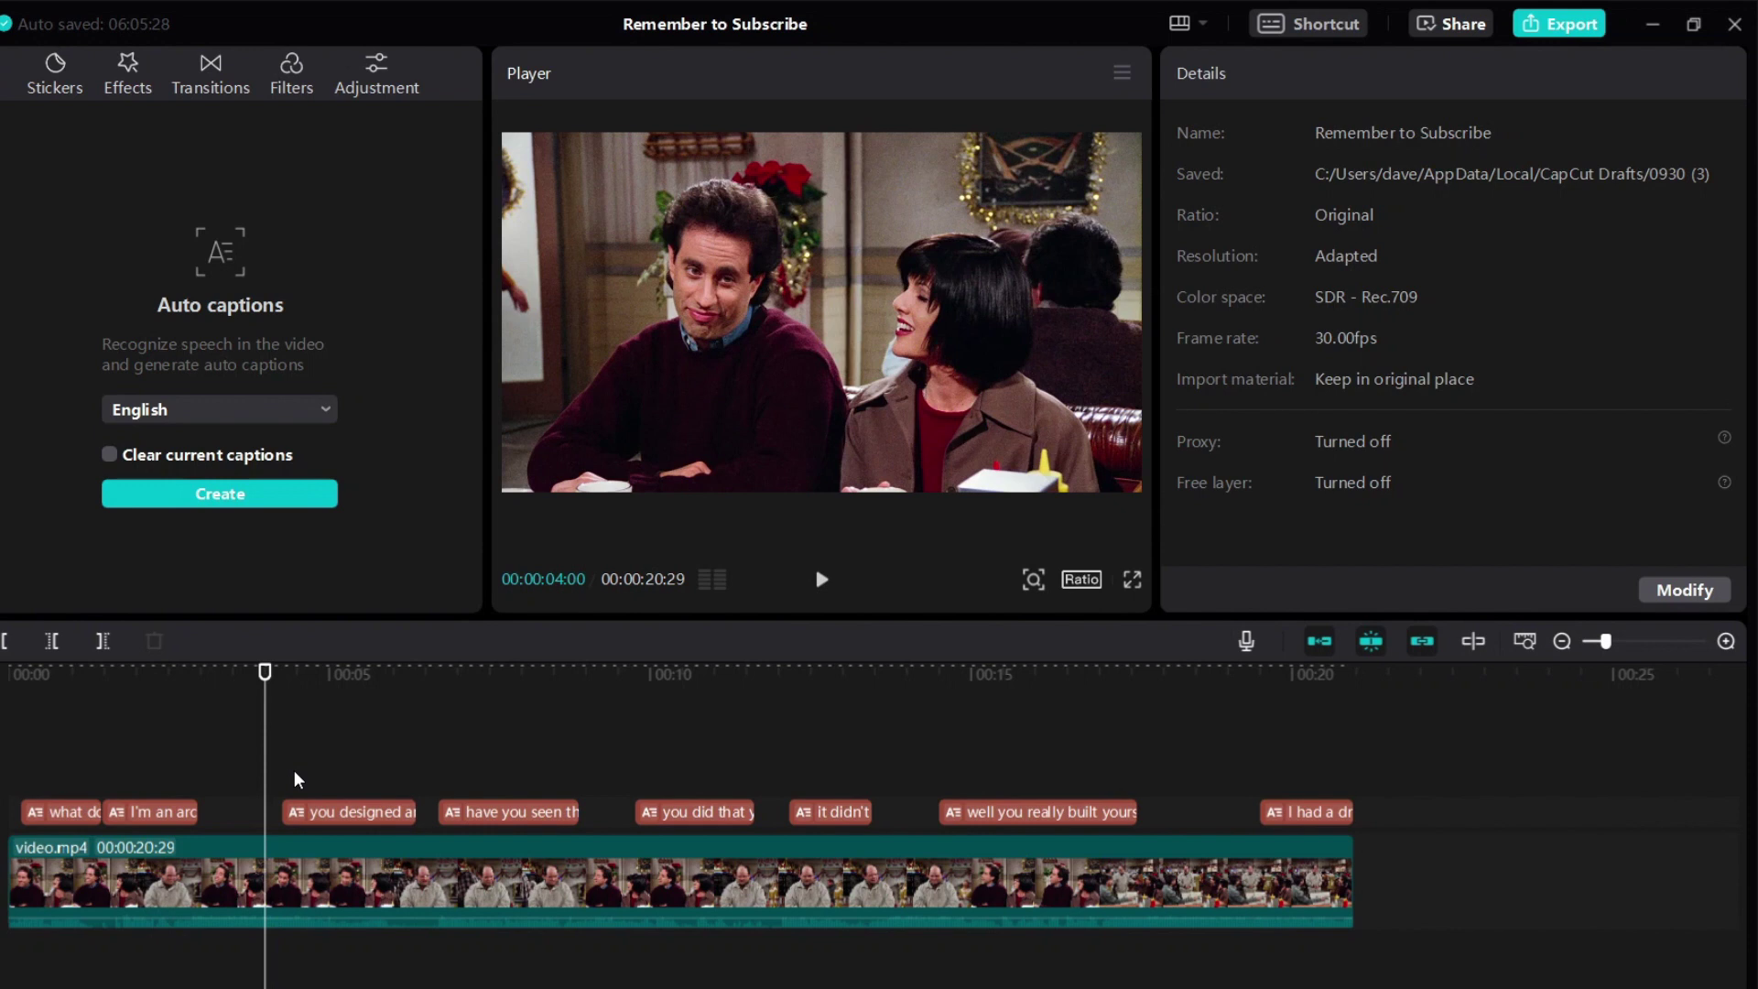
key(space)
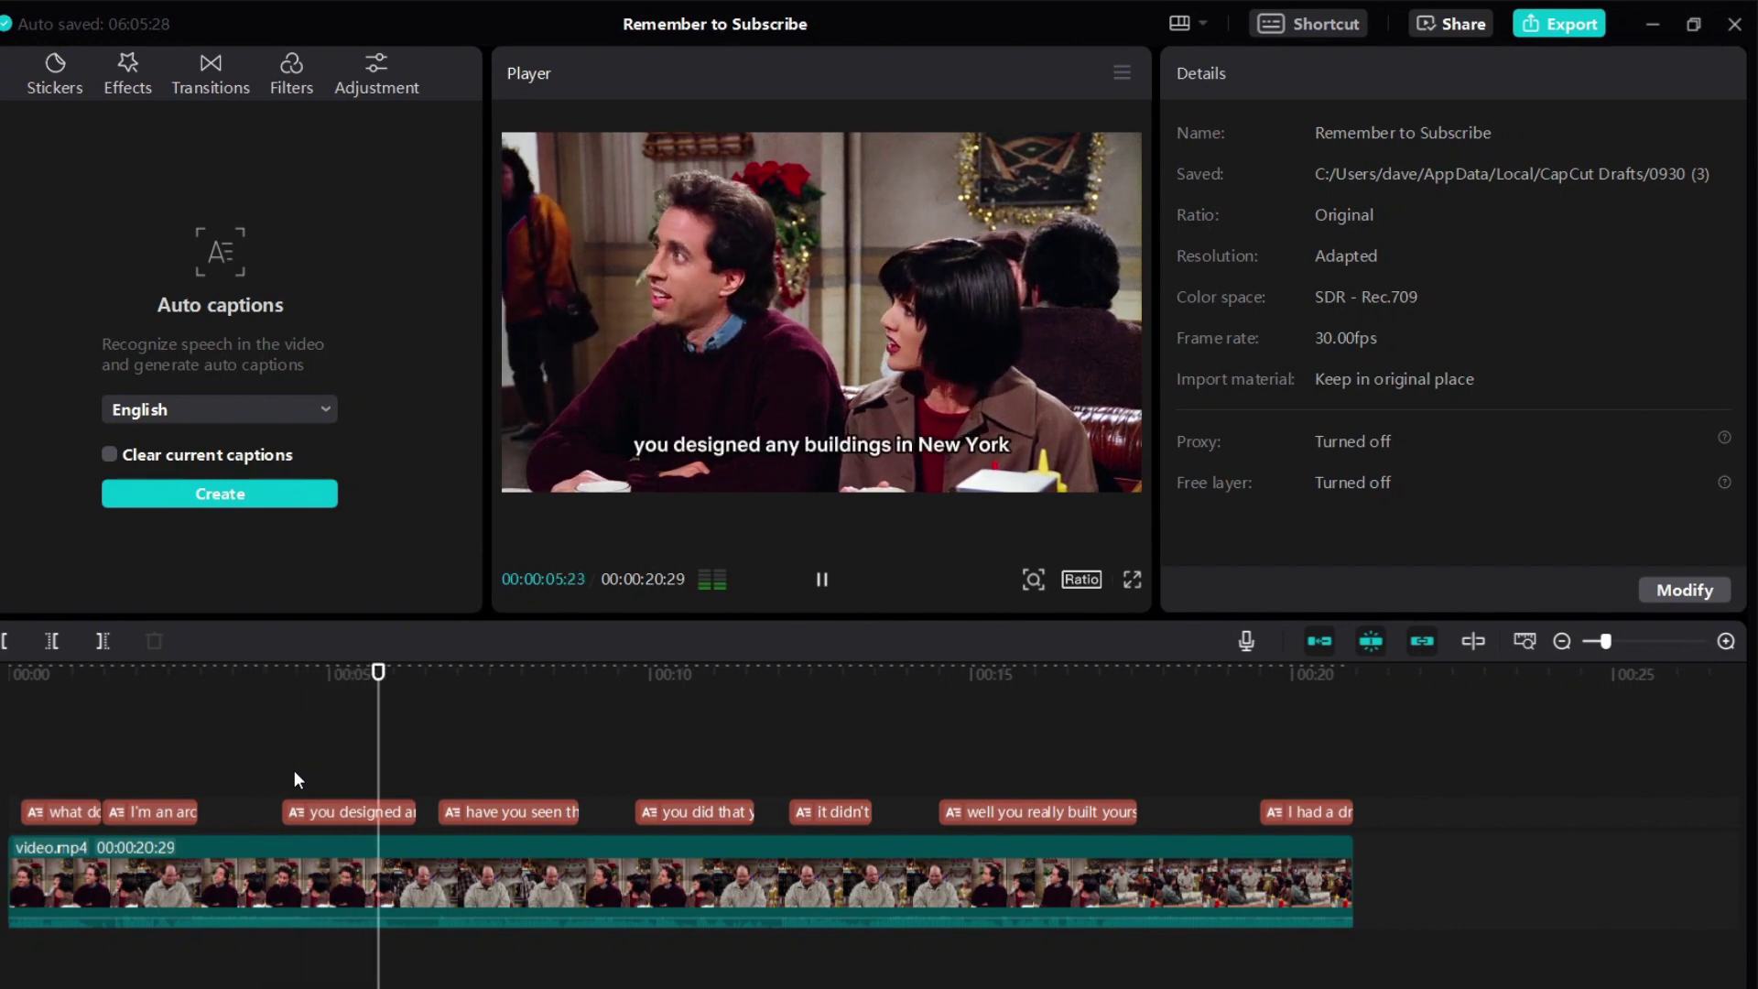
key(space)
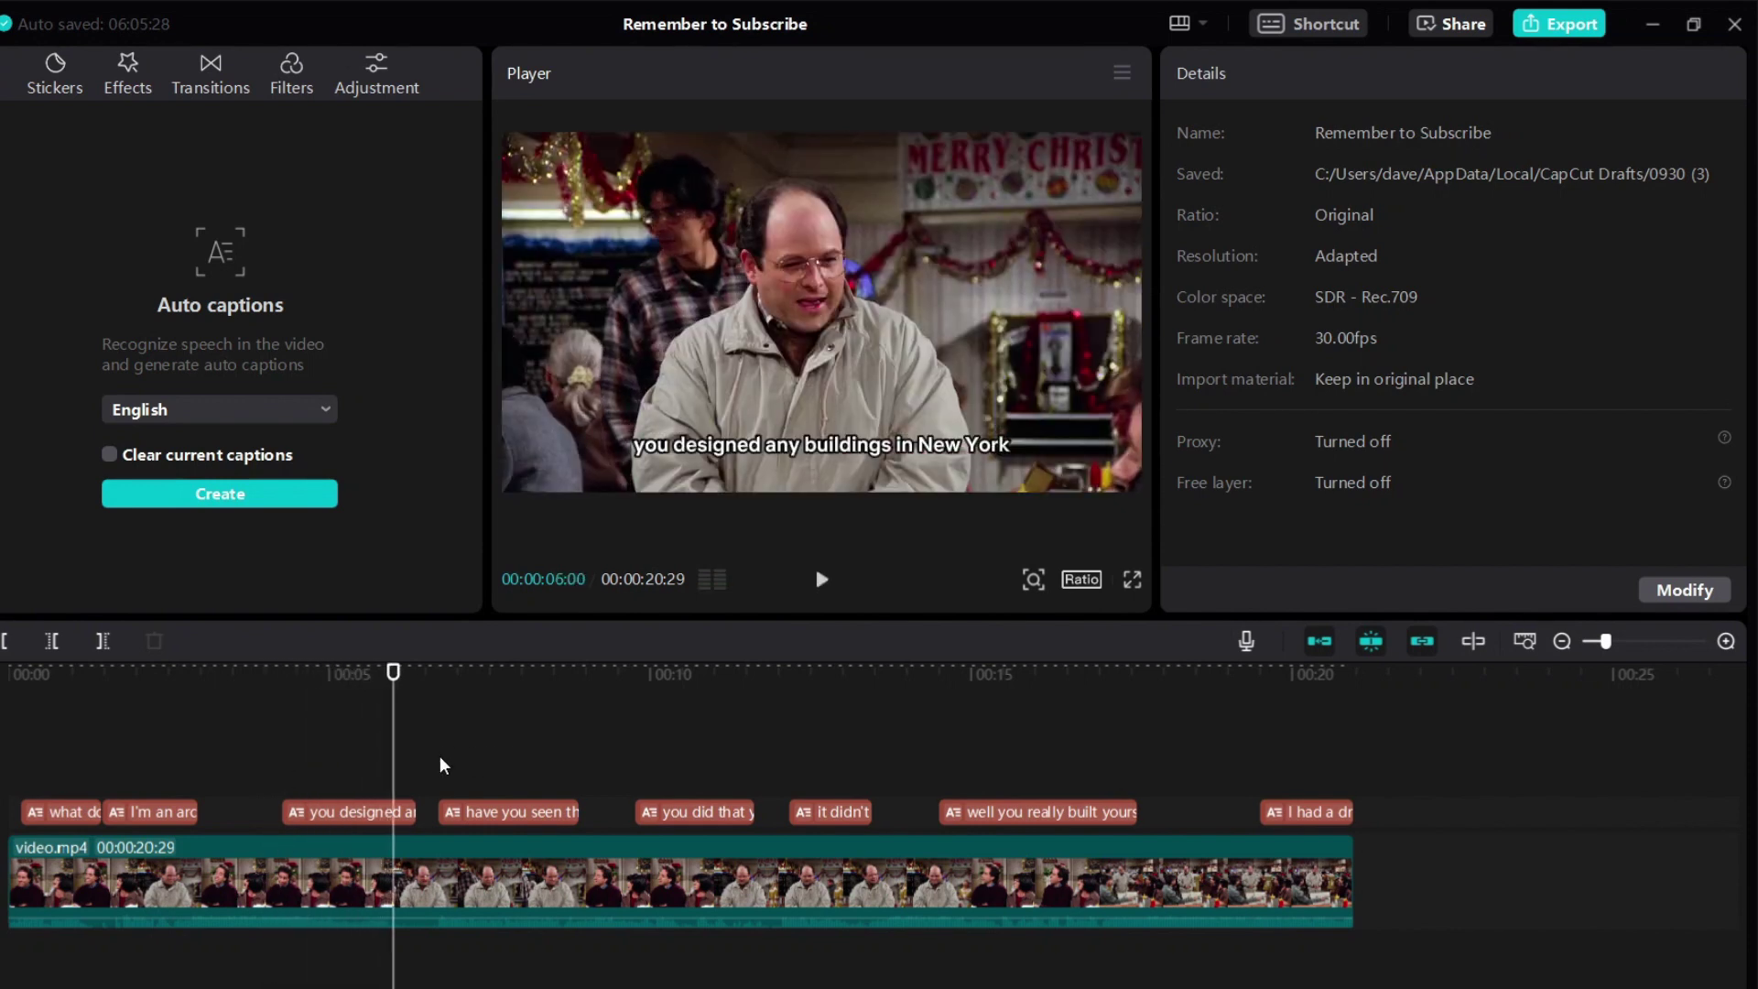
click(444, 765)
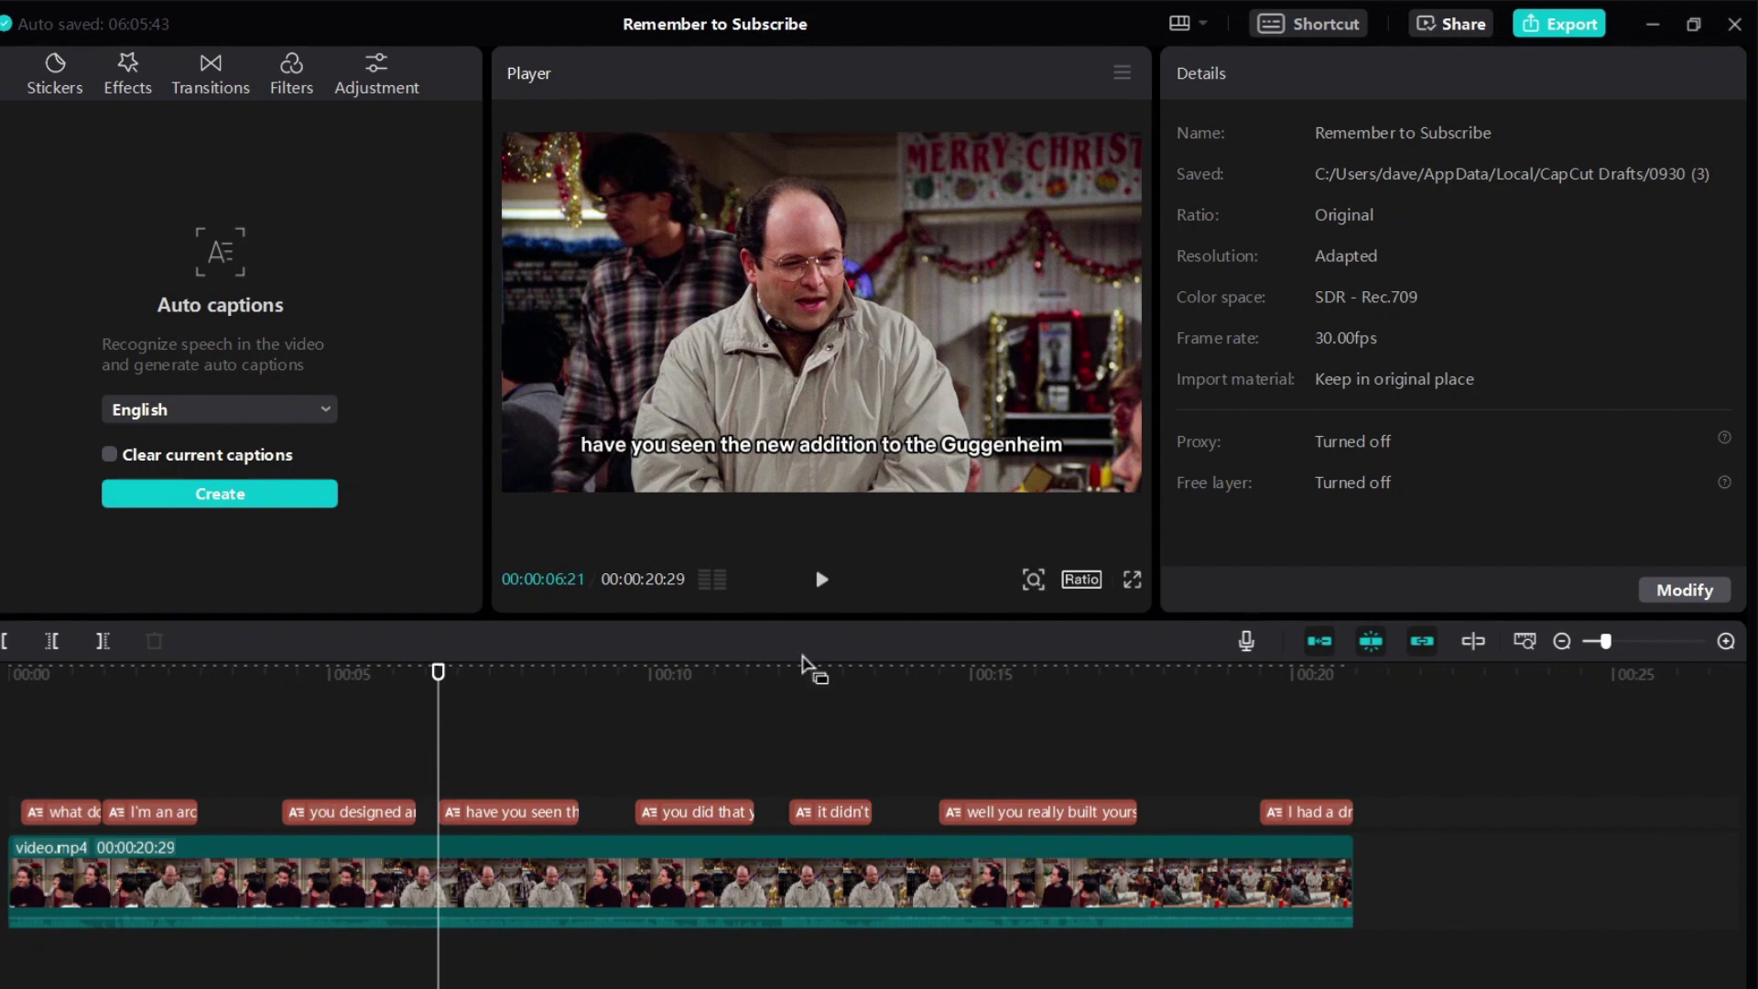
click(58, 794)
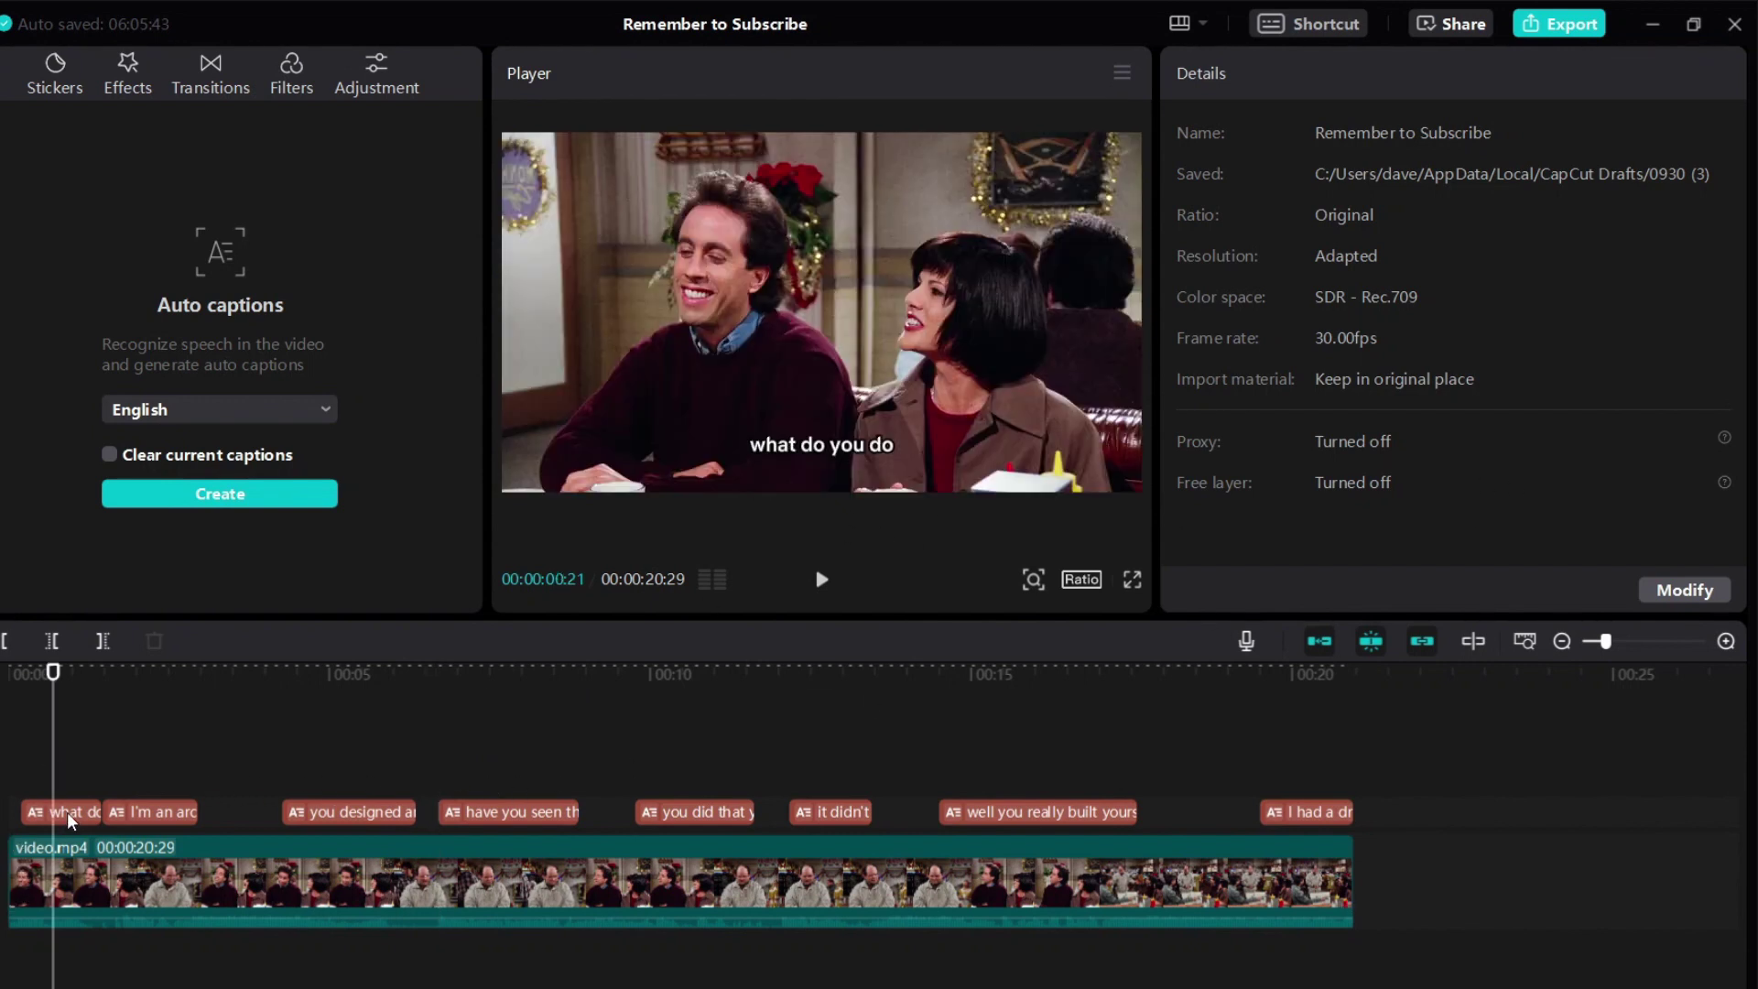
Capitalize caption 1 and punctuate it as "What do you do?"
click(70, 812)
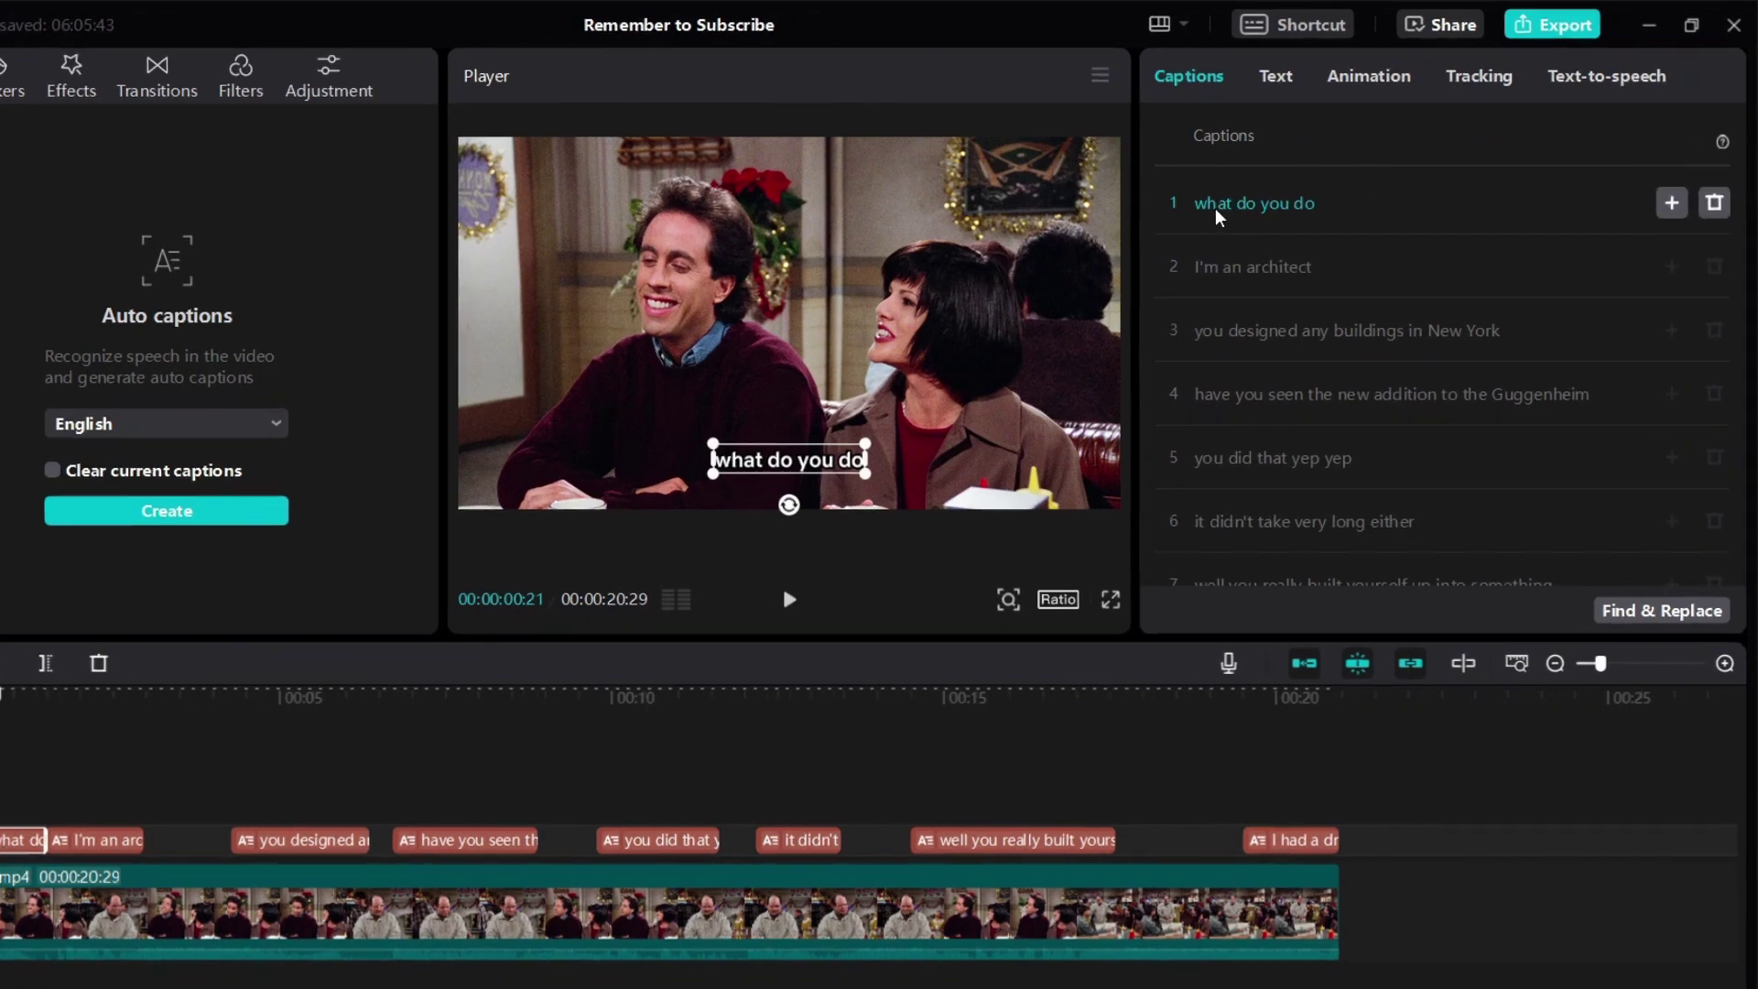
click(1216, 208)
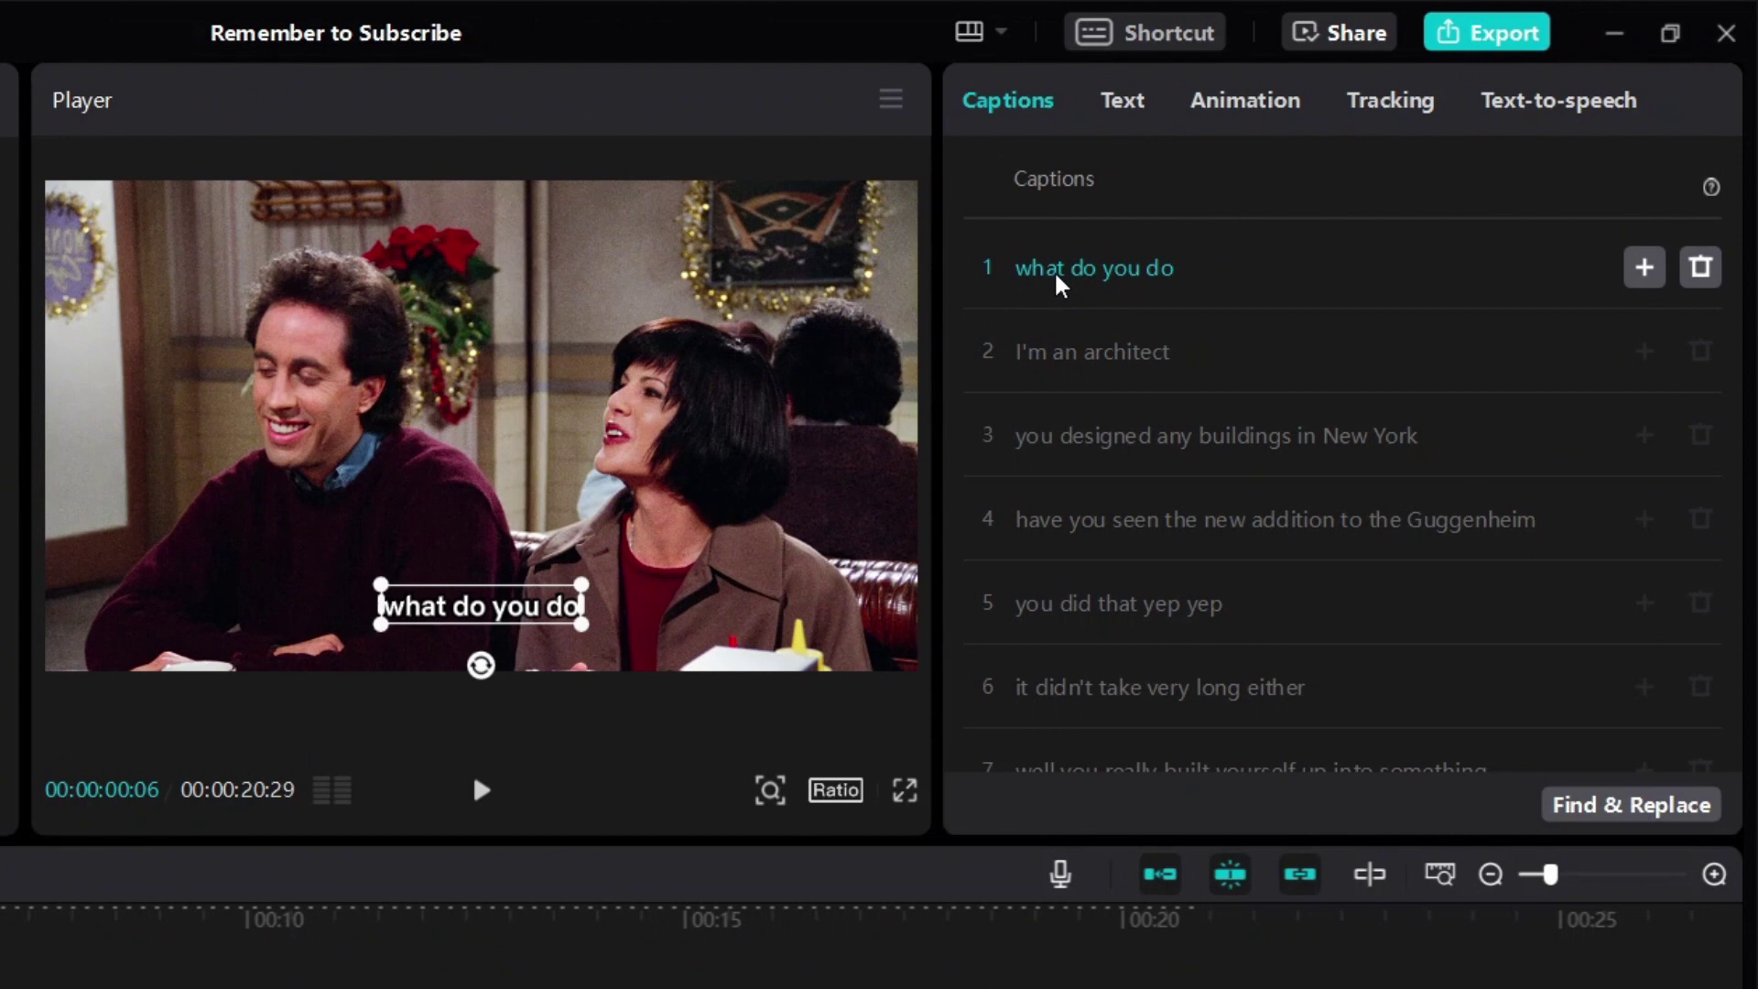
click(1031, 268)
key(BackSpace)
text(W)
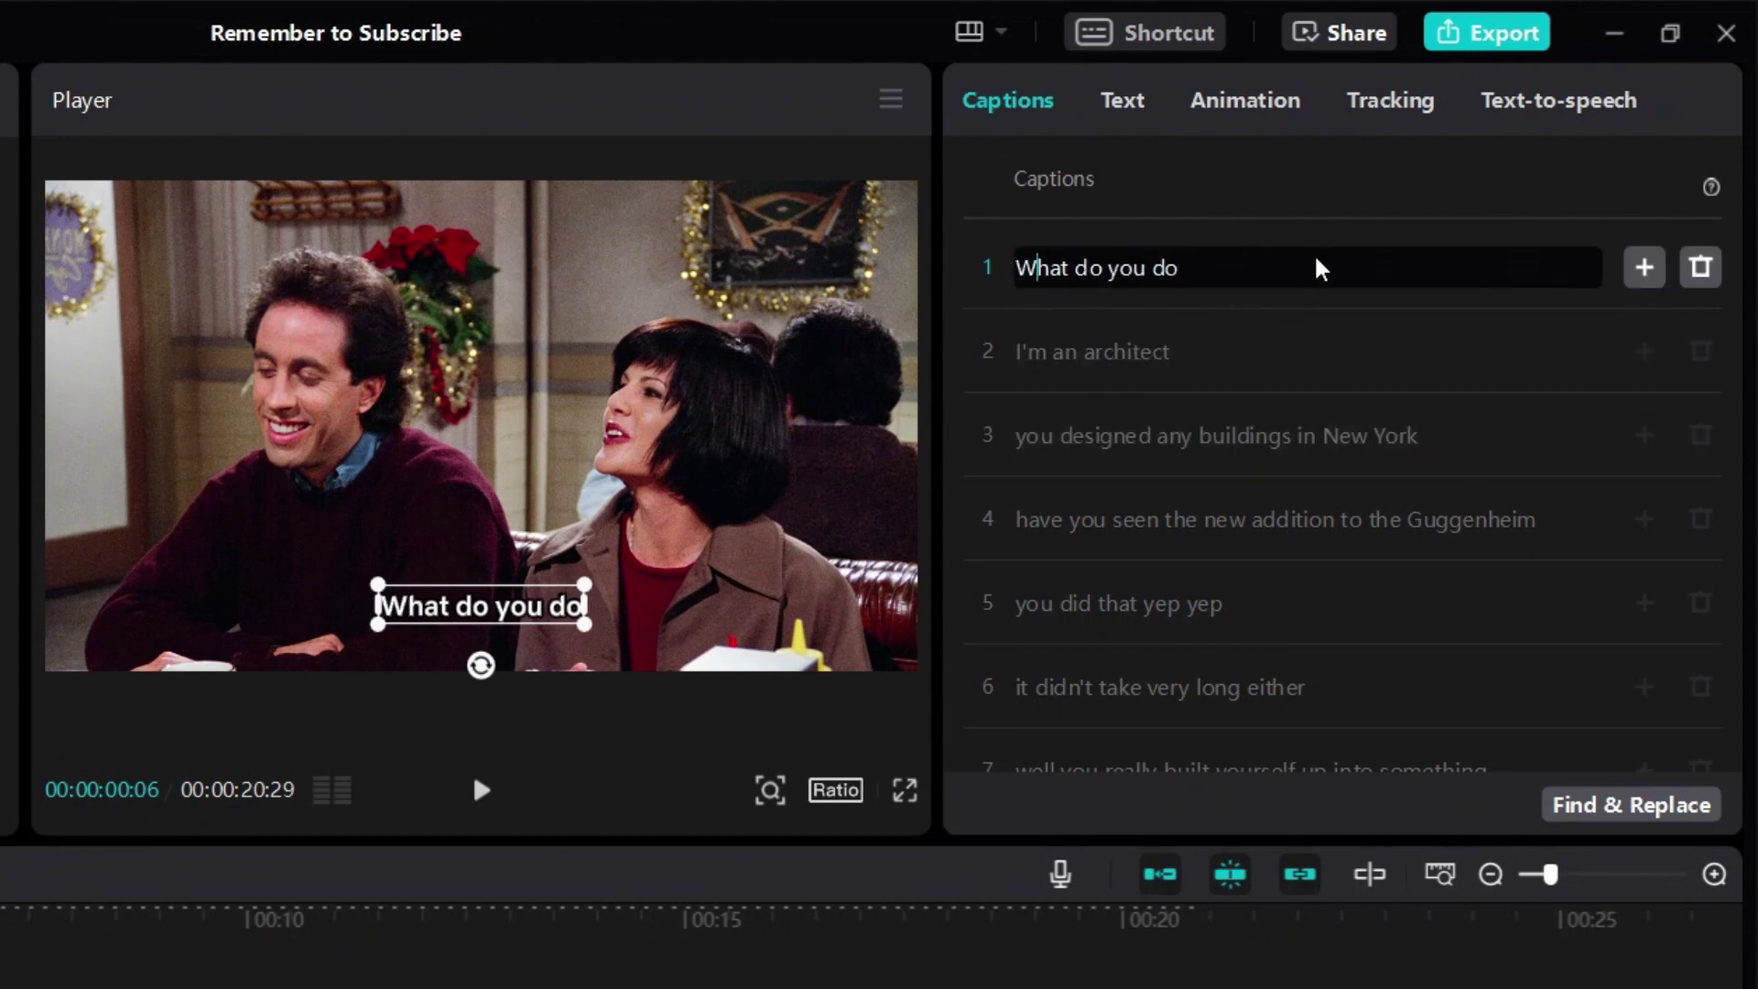
click(1258, 267)
text(?)
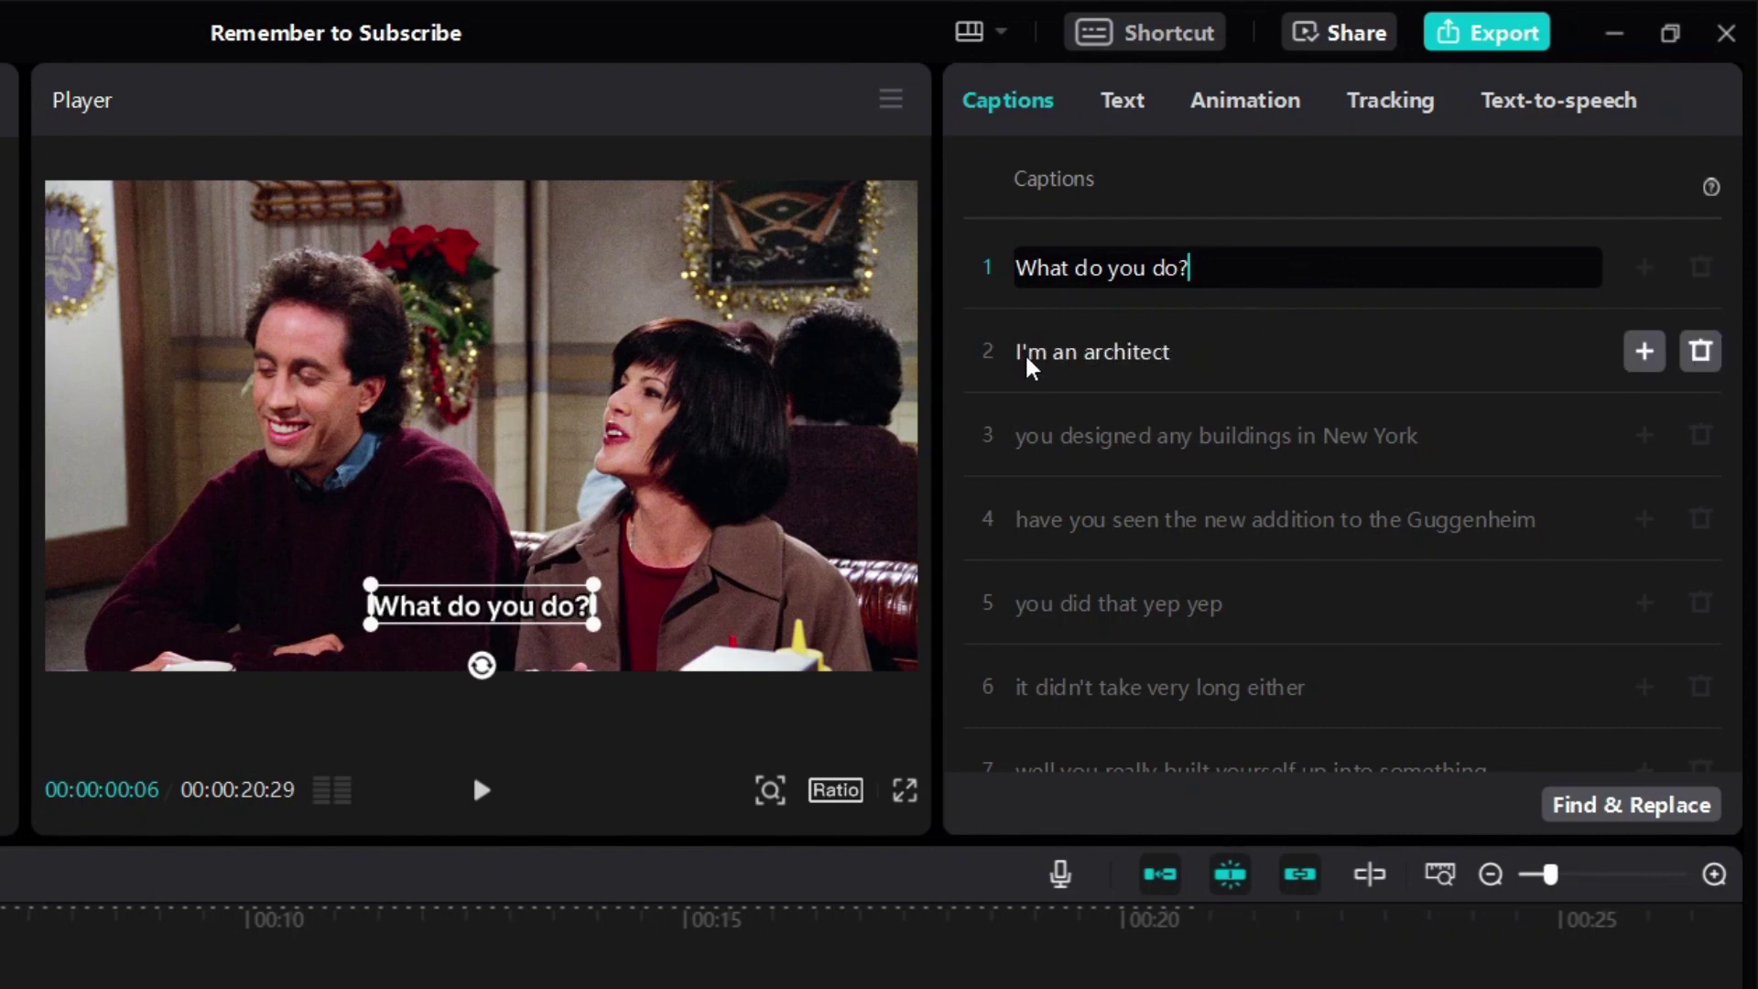
Capitalize captions 3 and 4, then play back the edited captions
click(1032, 433)
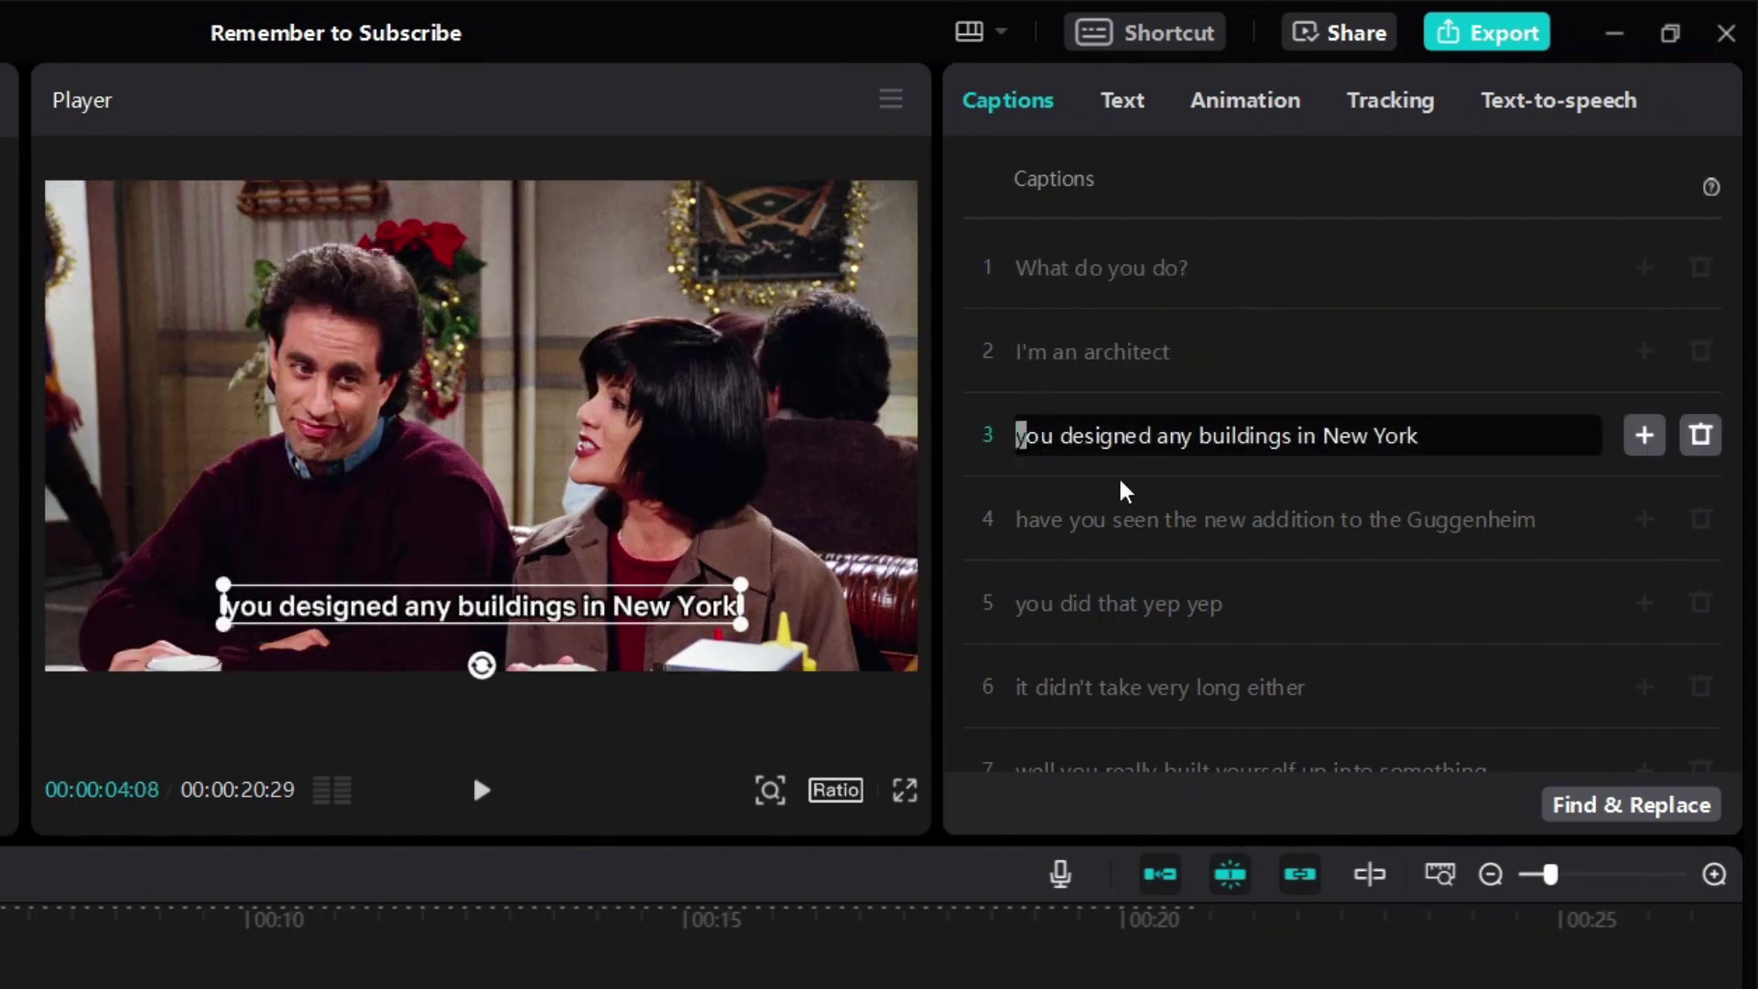
key(Delete)
text(York)
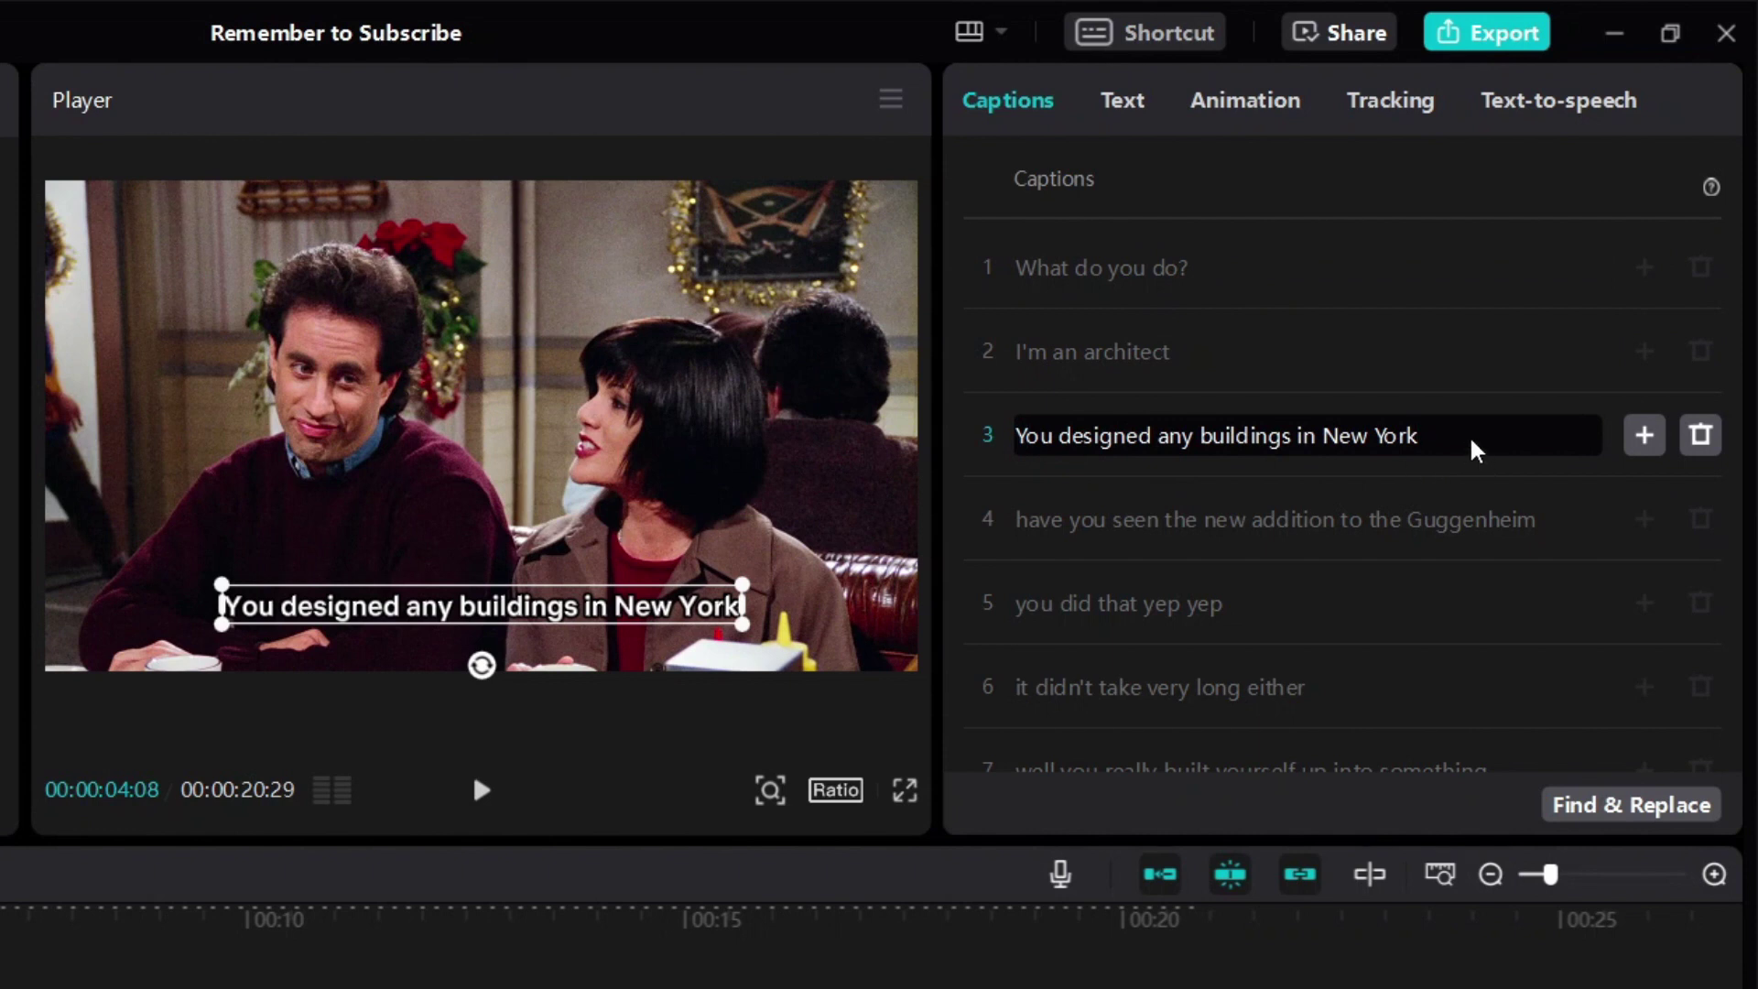
text(?)
click(1024, 528)
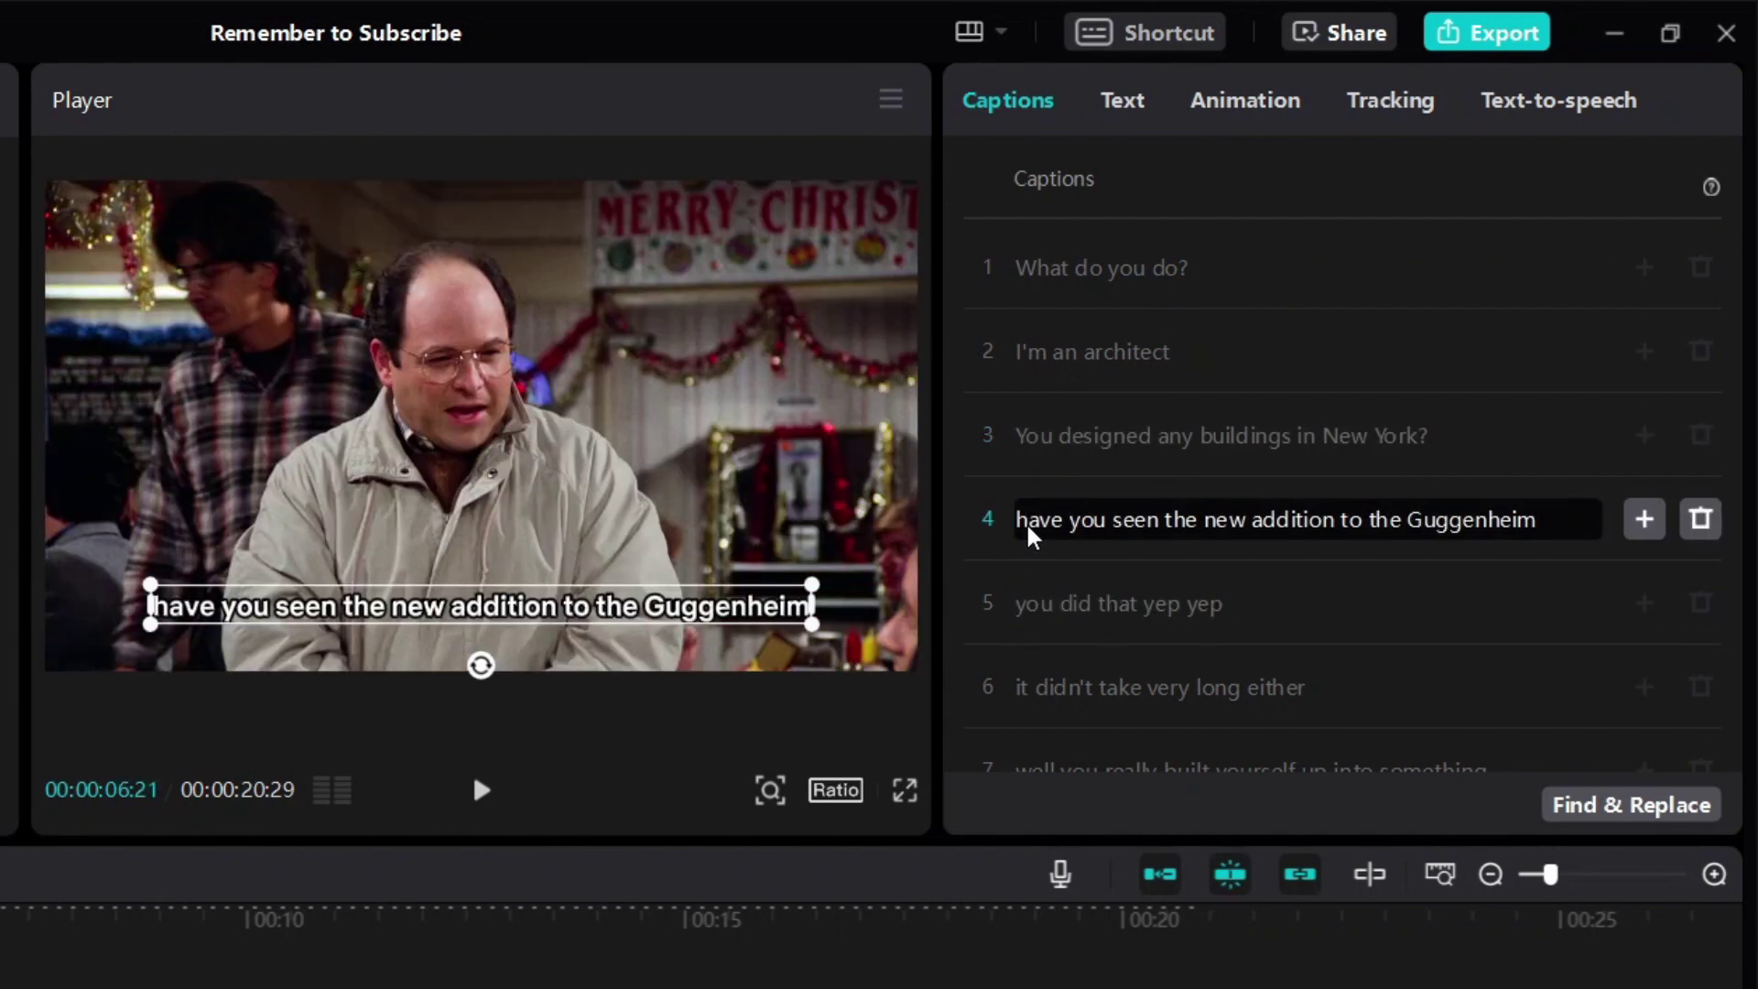
key(Delete)
text(H)
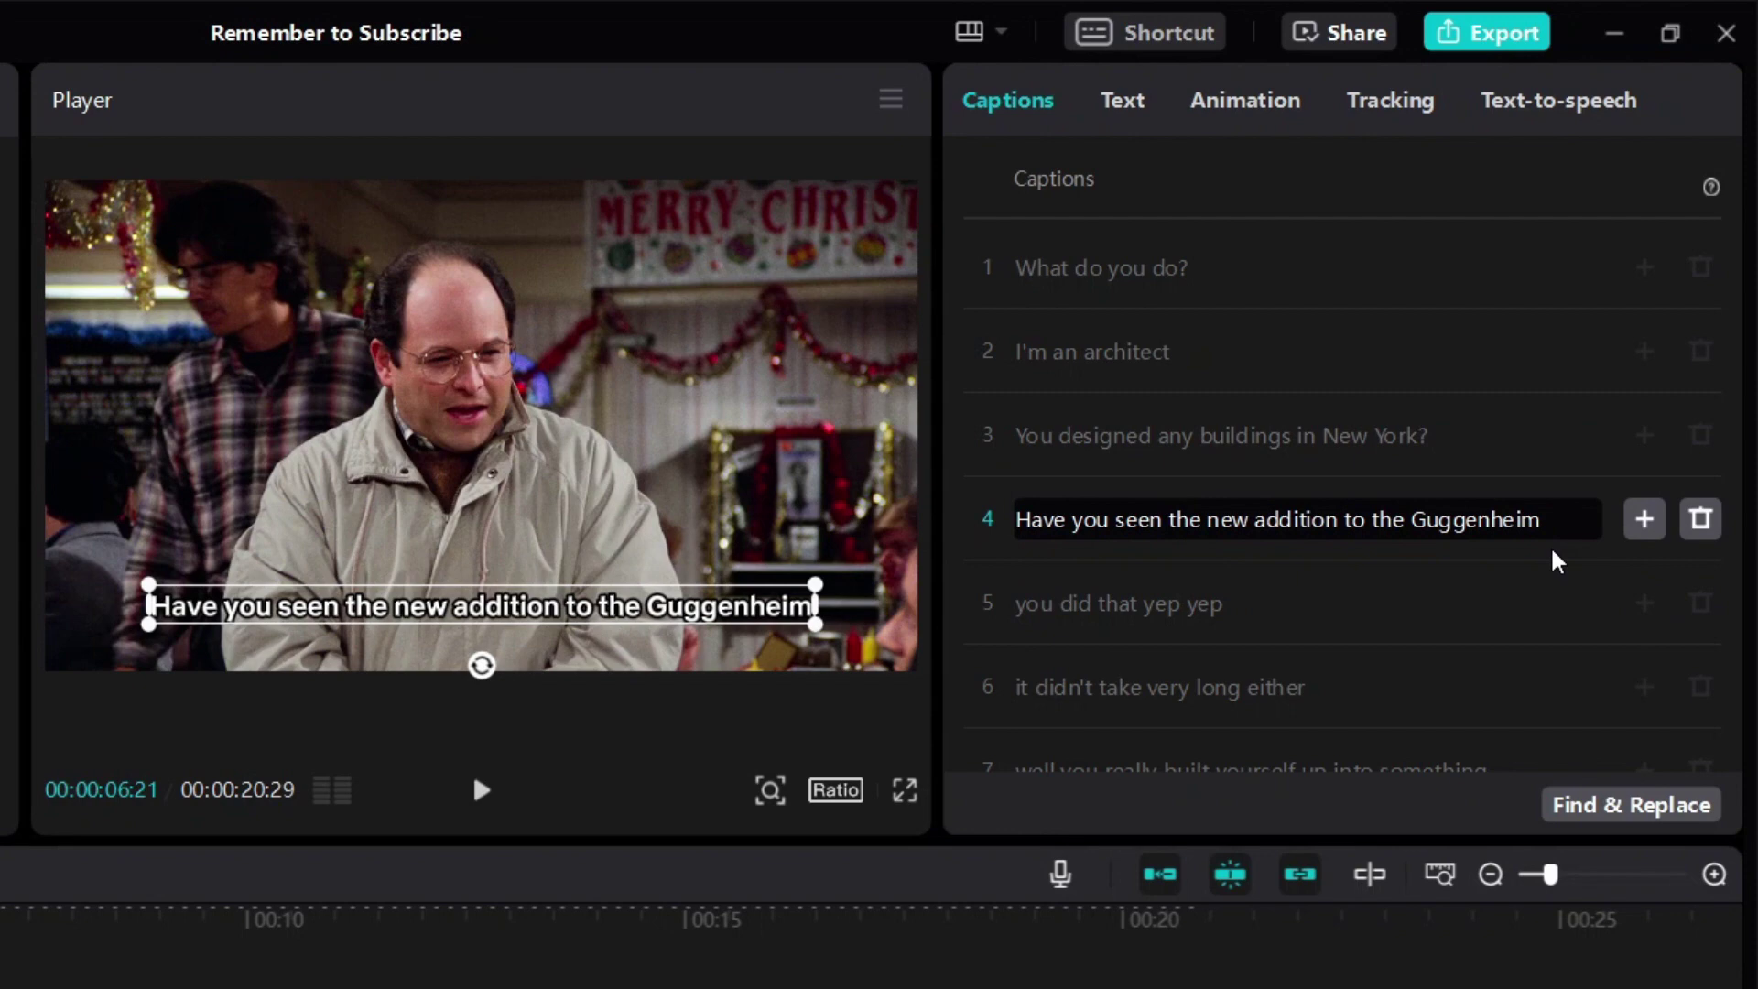
text(?)
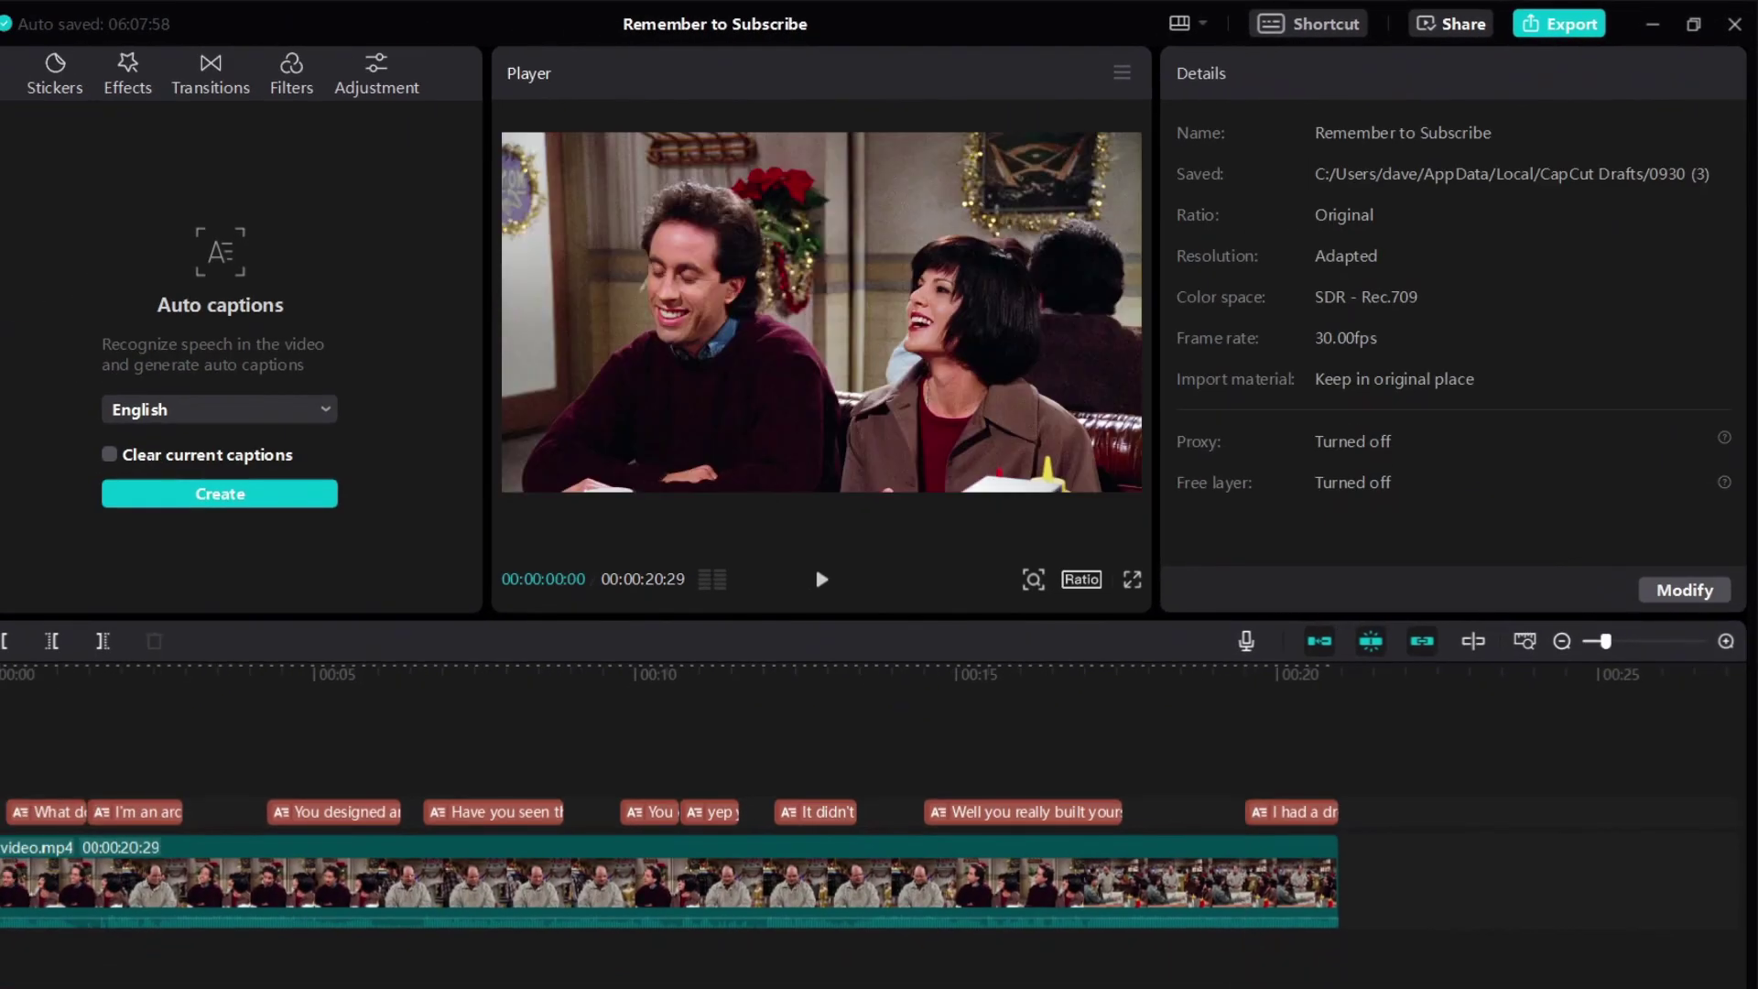
key(space)
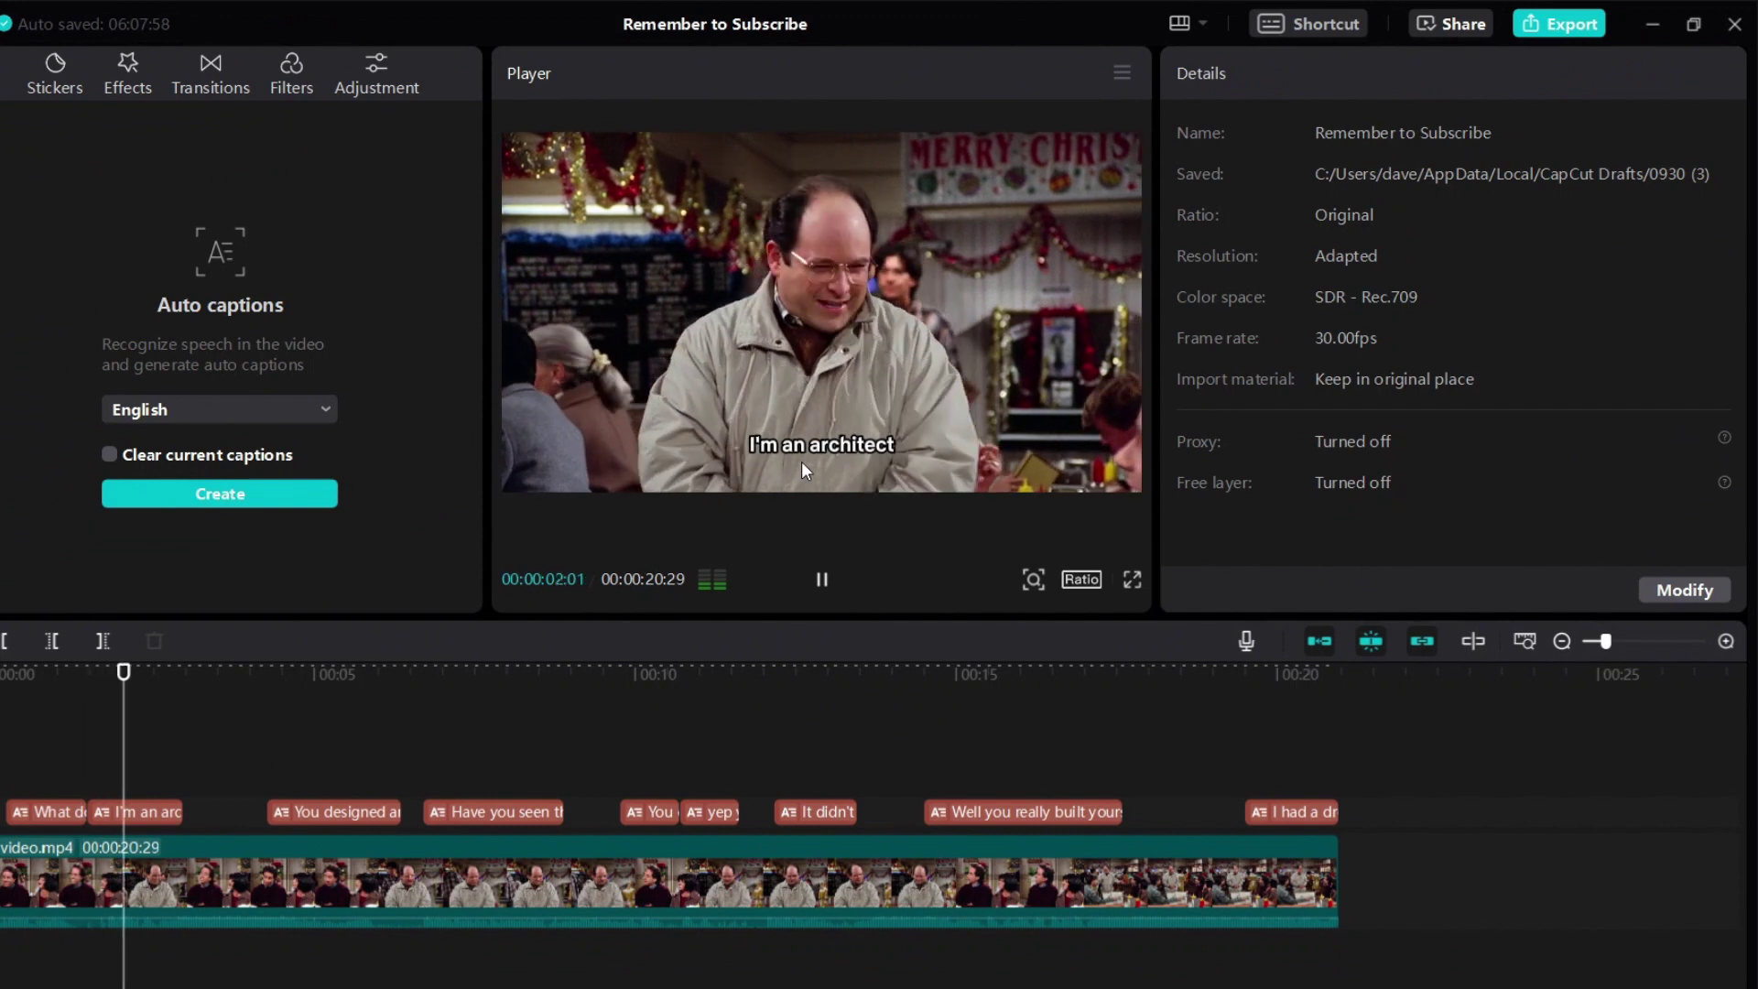
click(303, 774)
key(space)
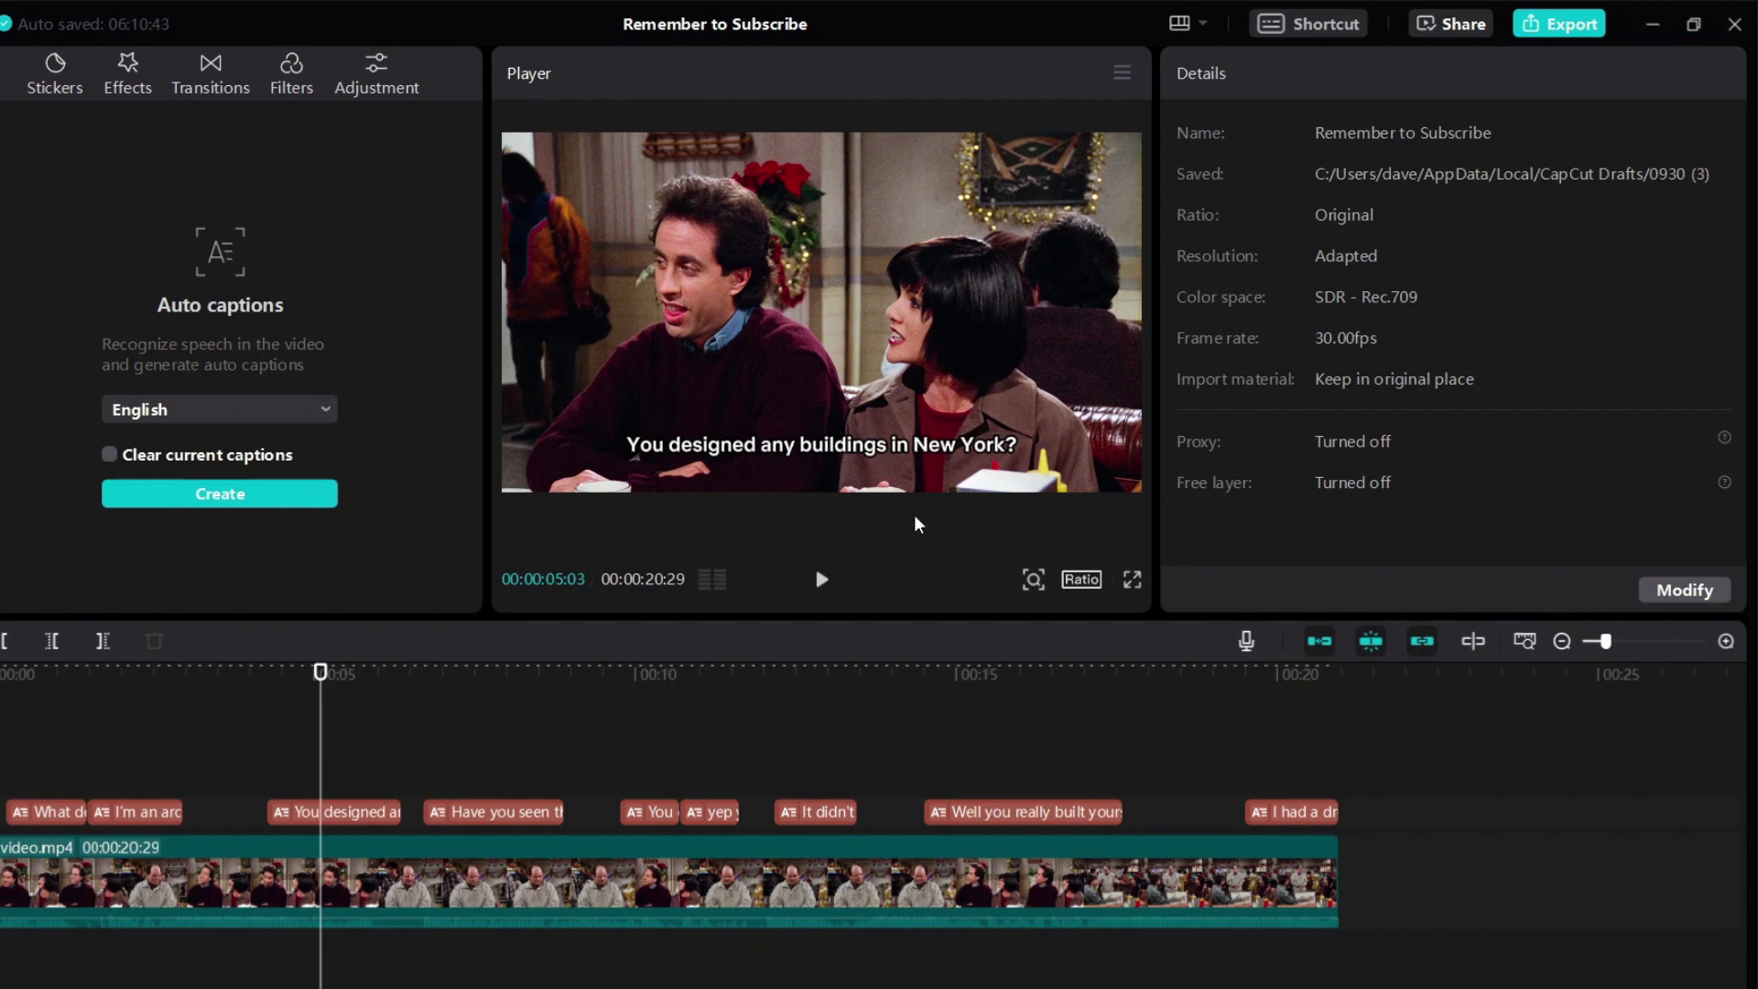
In Text > Basic, replace the space before 'in' with a line break
click(314, 818)
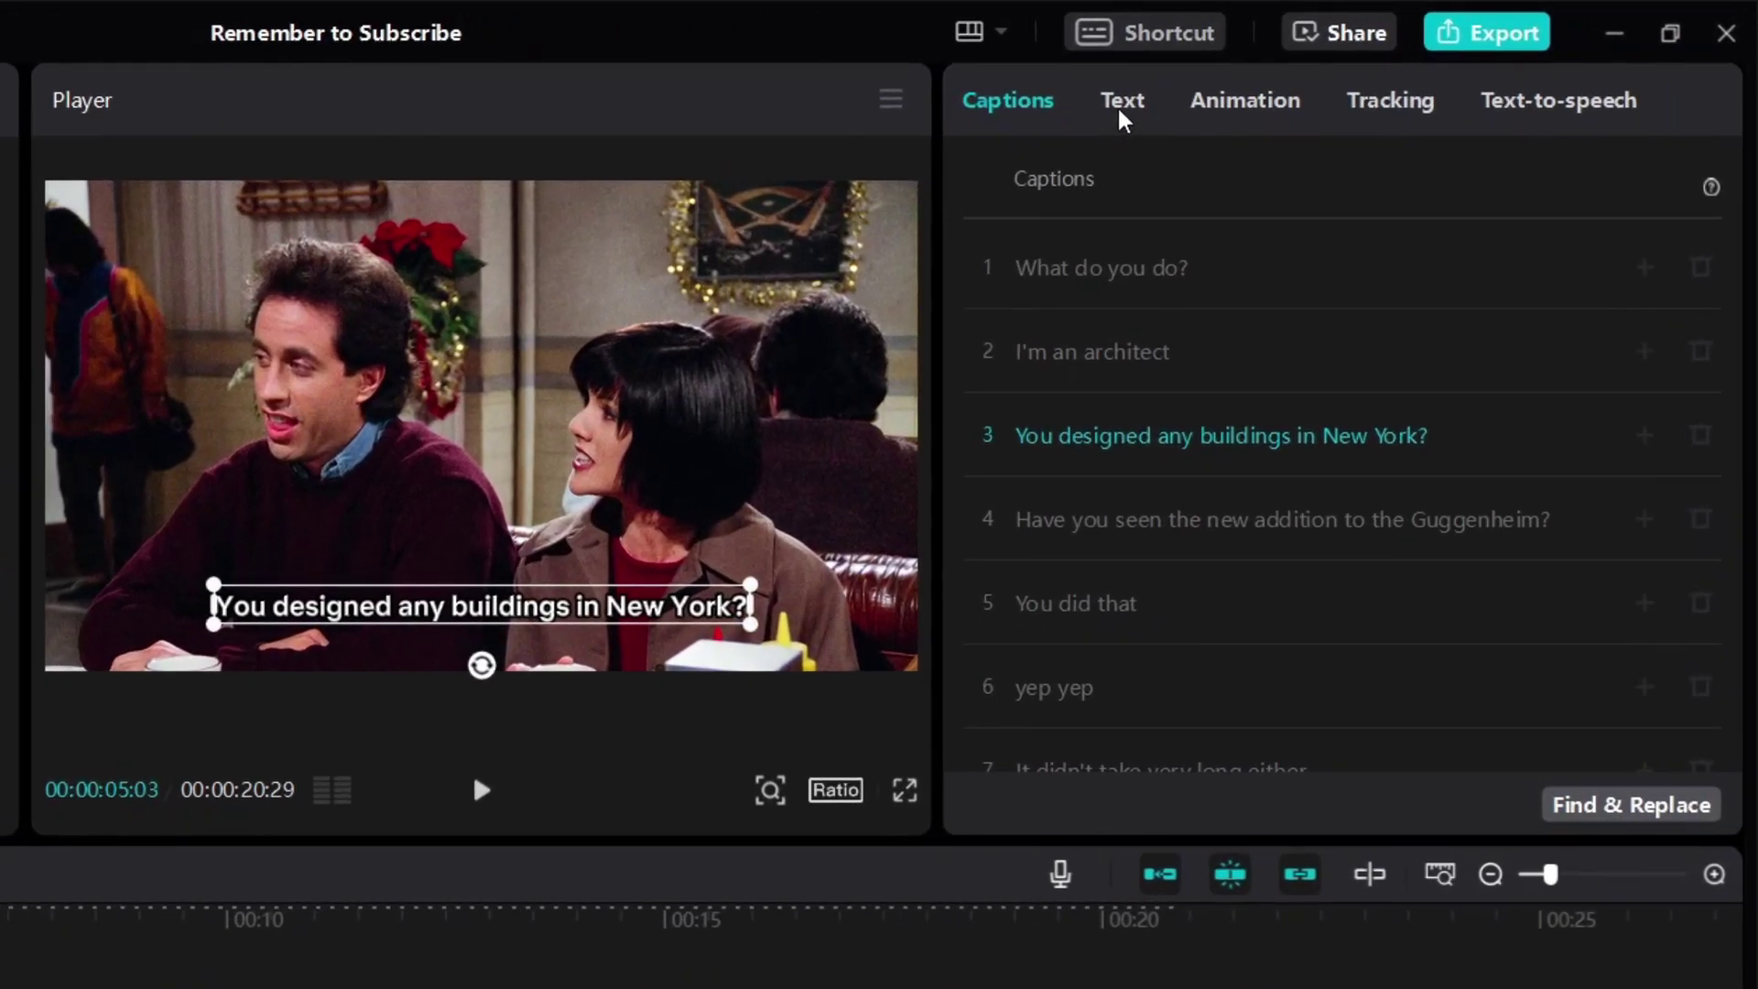
click(1119, 106)
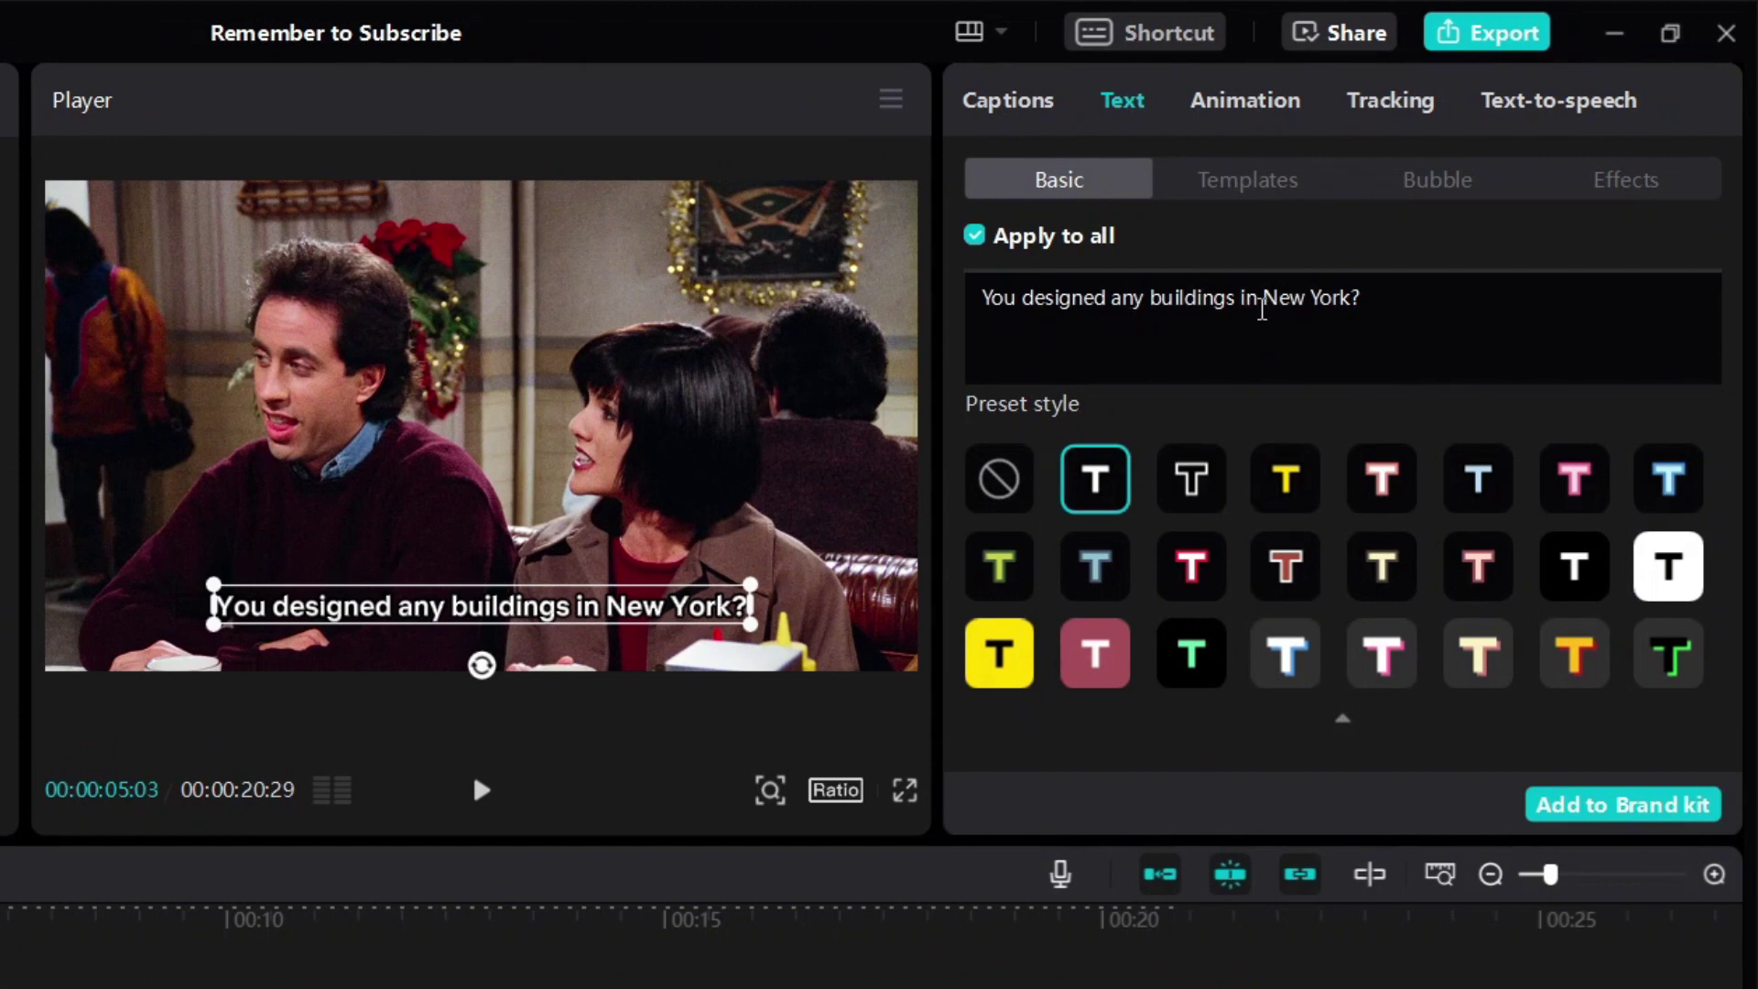
click(1240, 296)
key(BackSpace)
key(Return)
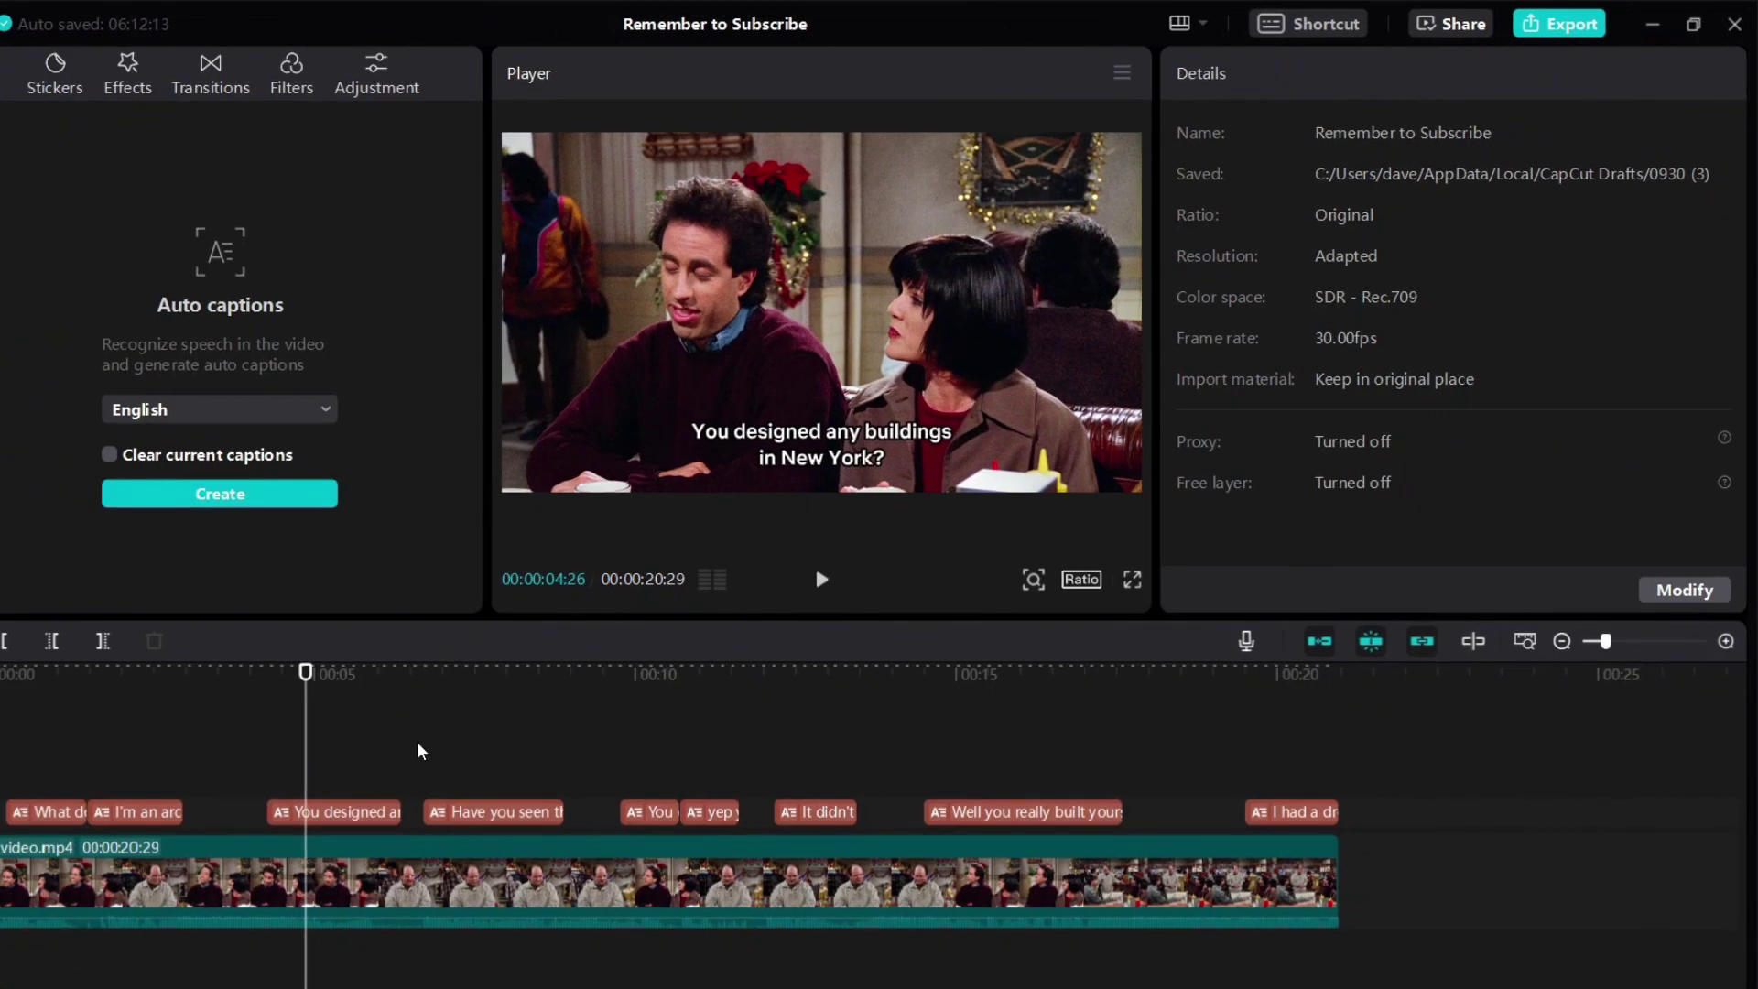
Find the Guggenheim caption and move 'to the Guggenheim?' onto a second line
click(420, 749)
key(space)
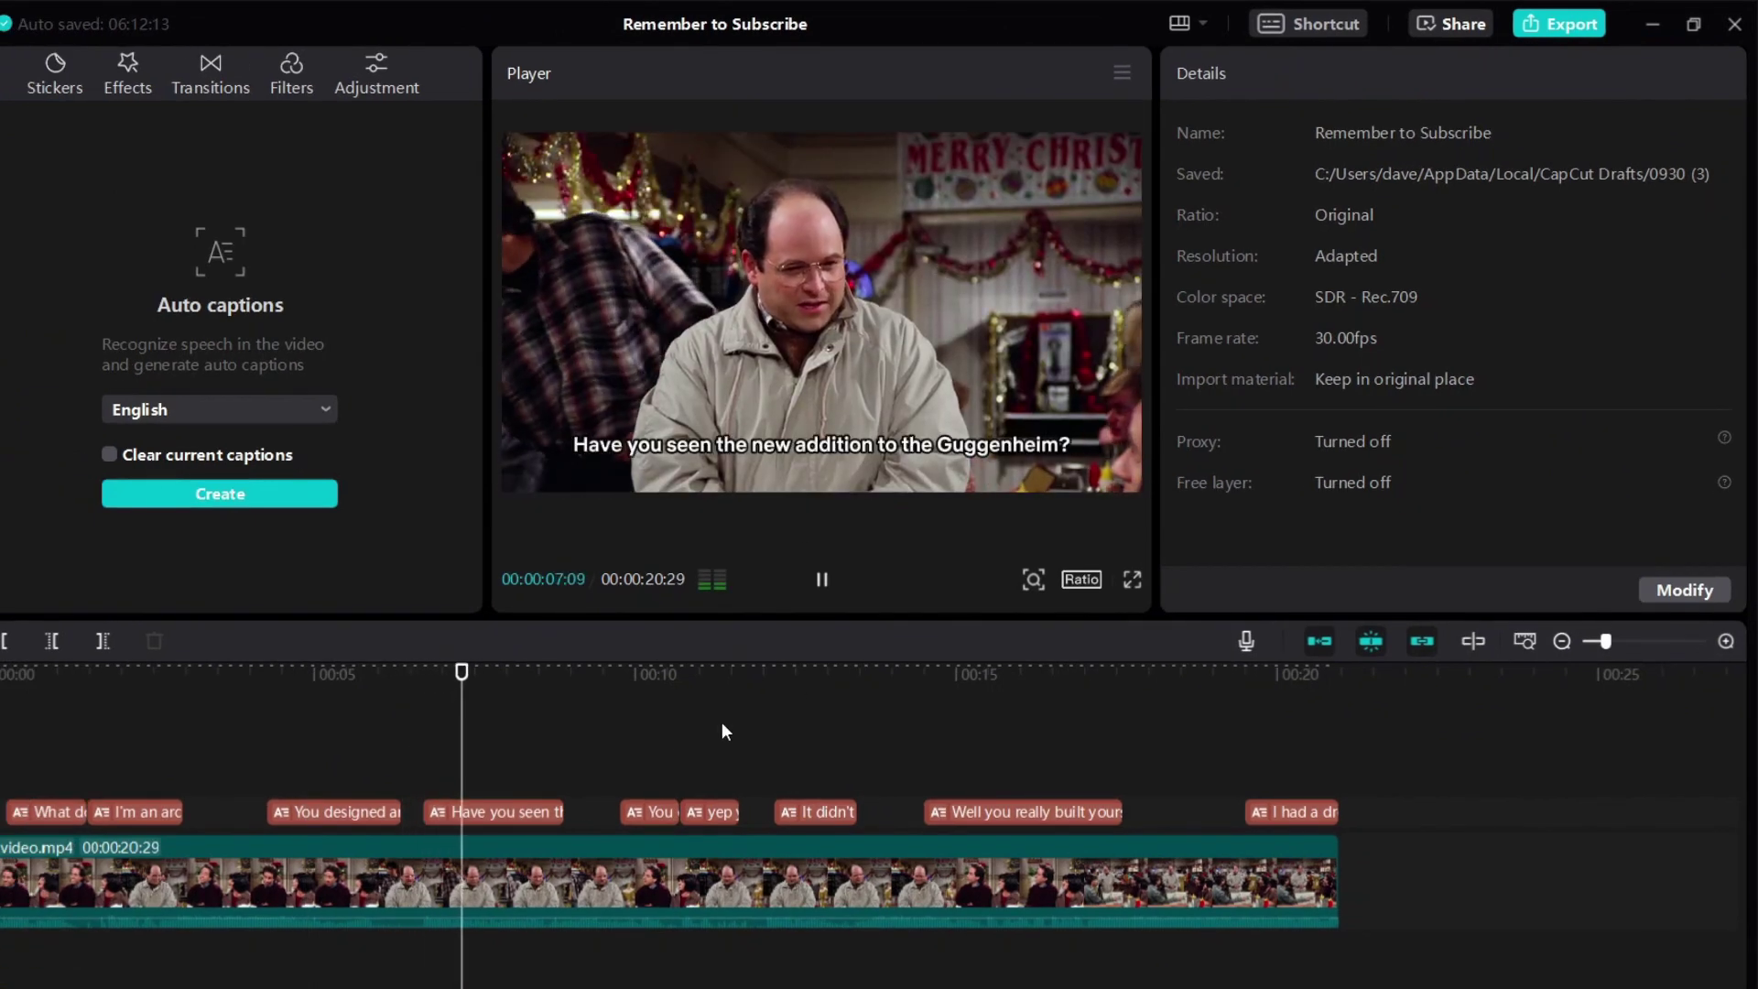
key(space)
click(505, 813)
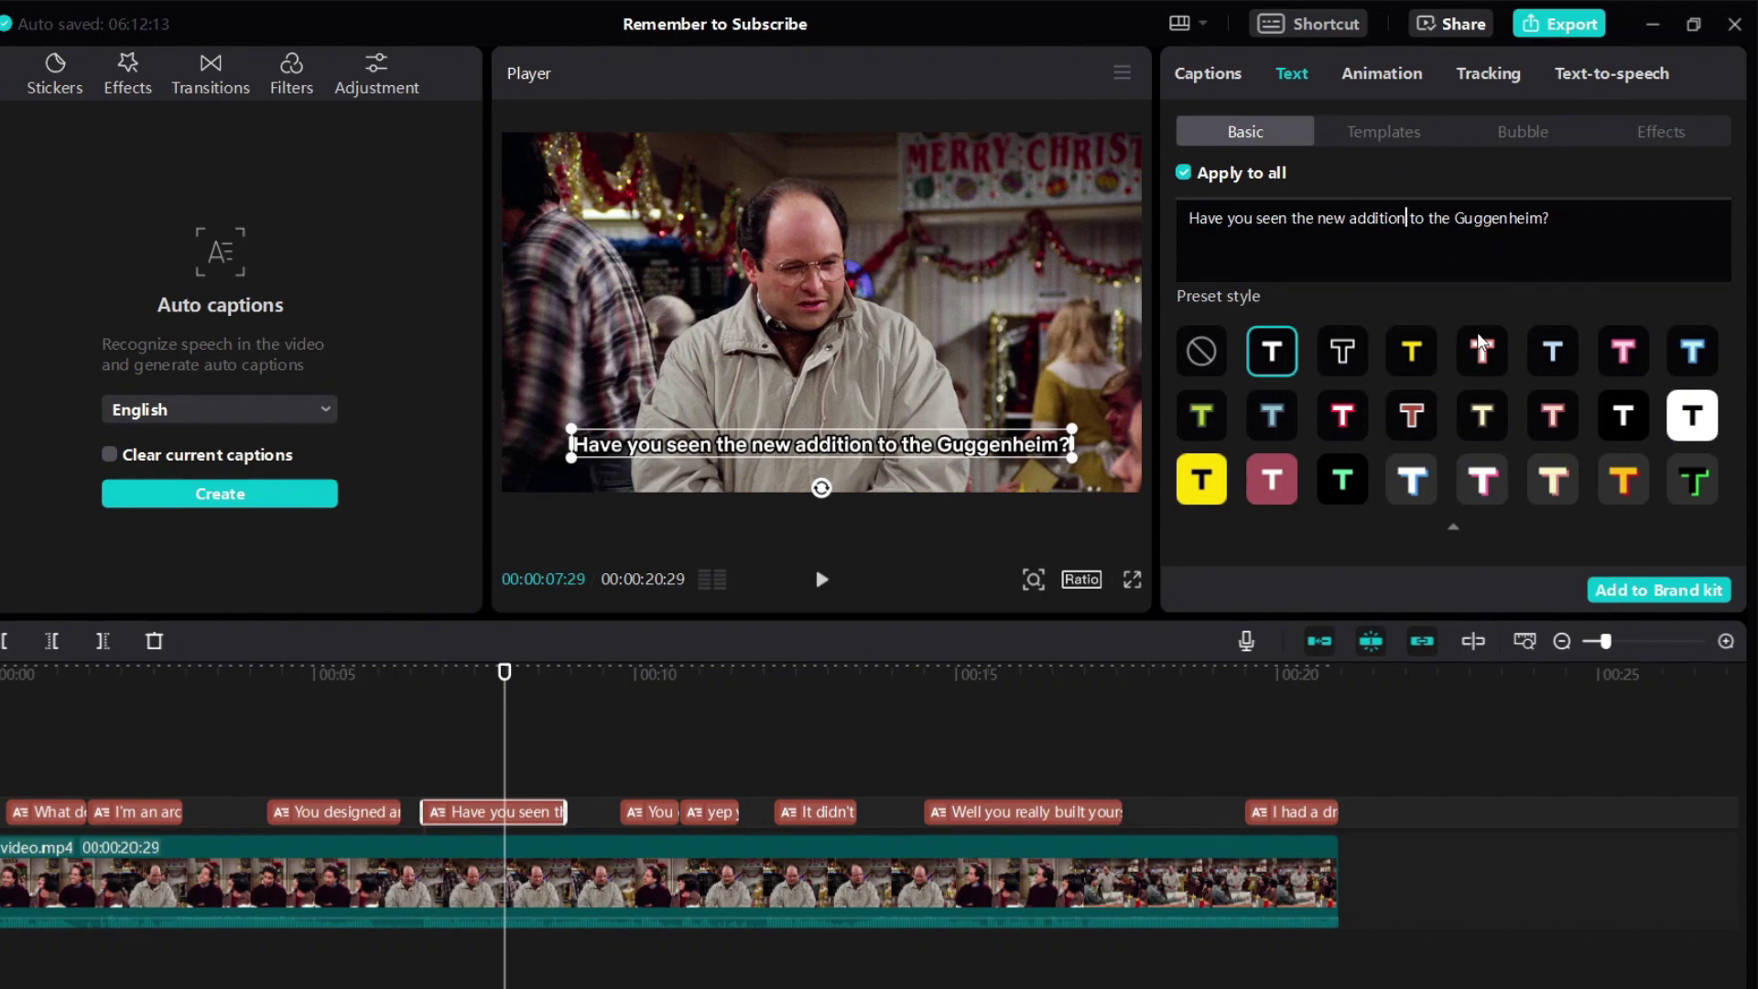
key(Delete)
key(Return)
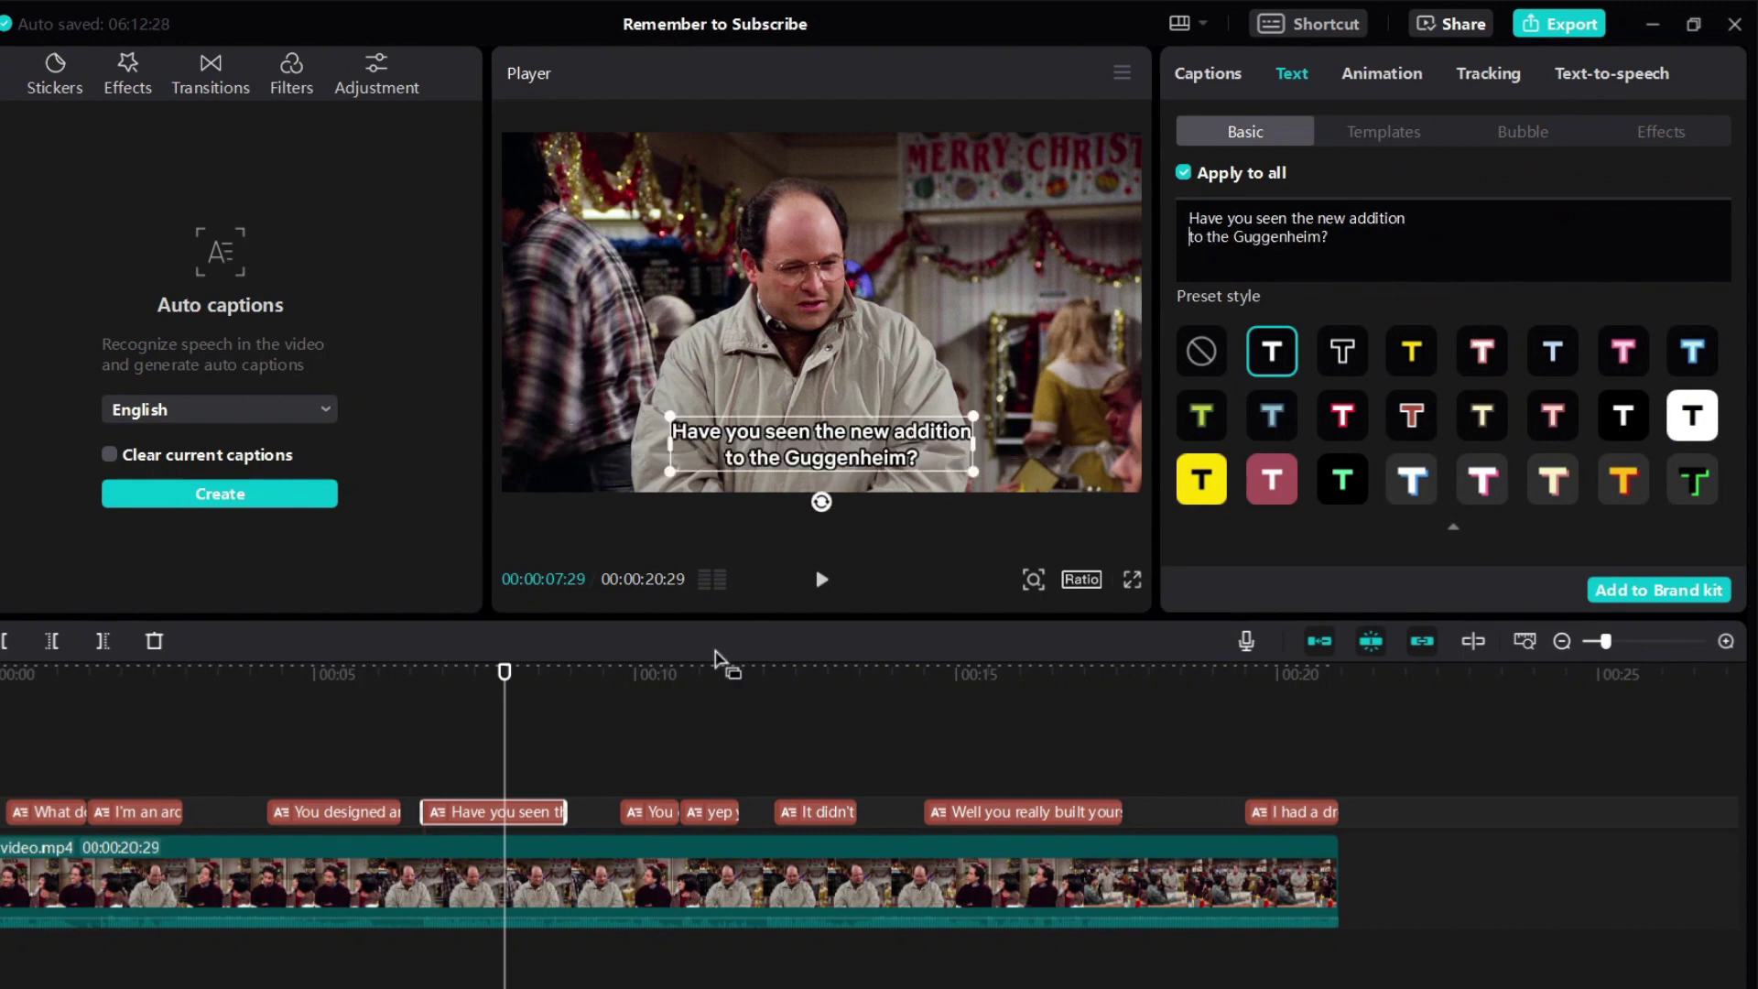
Deselect the caption and play the video from the beginning
click(216, 793)
key(Home)
key(space)
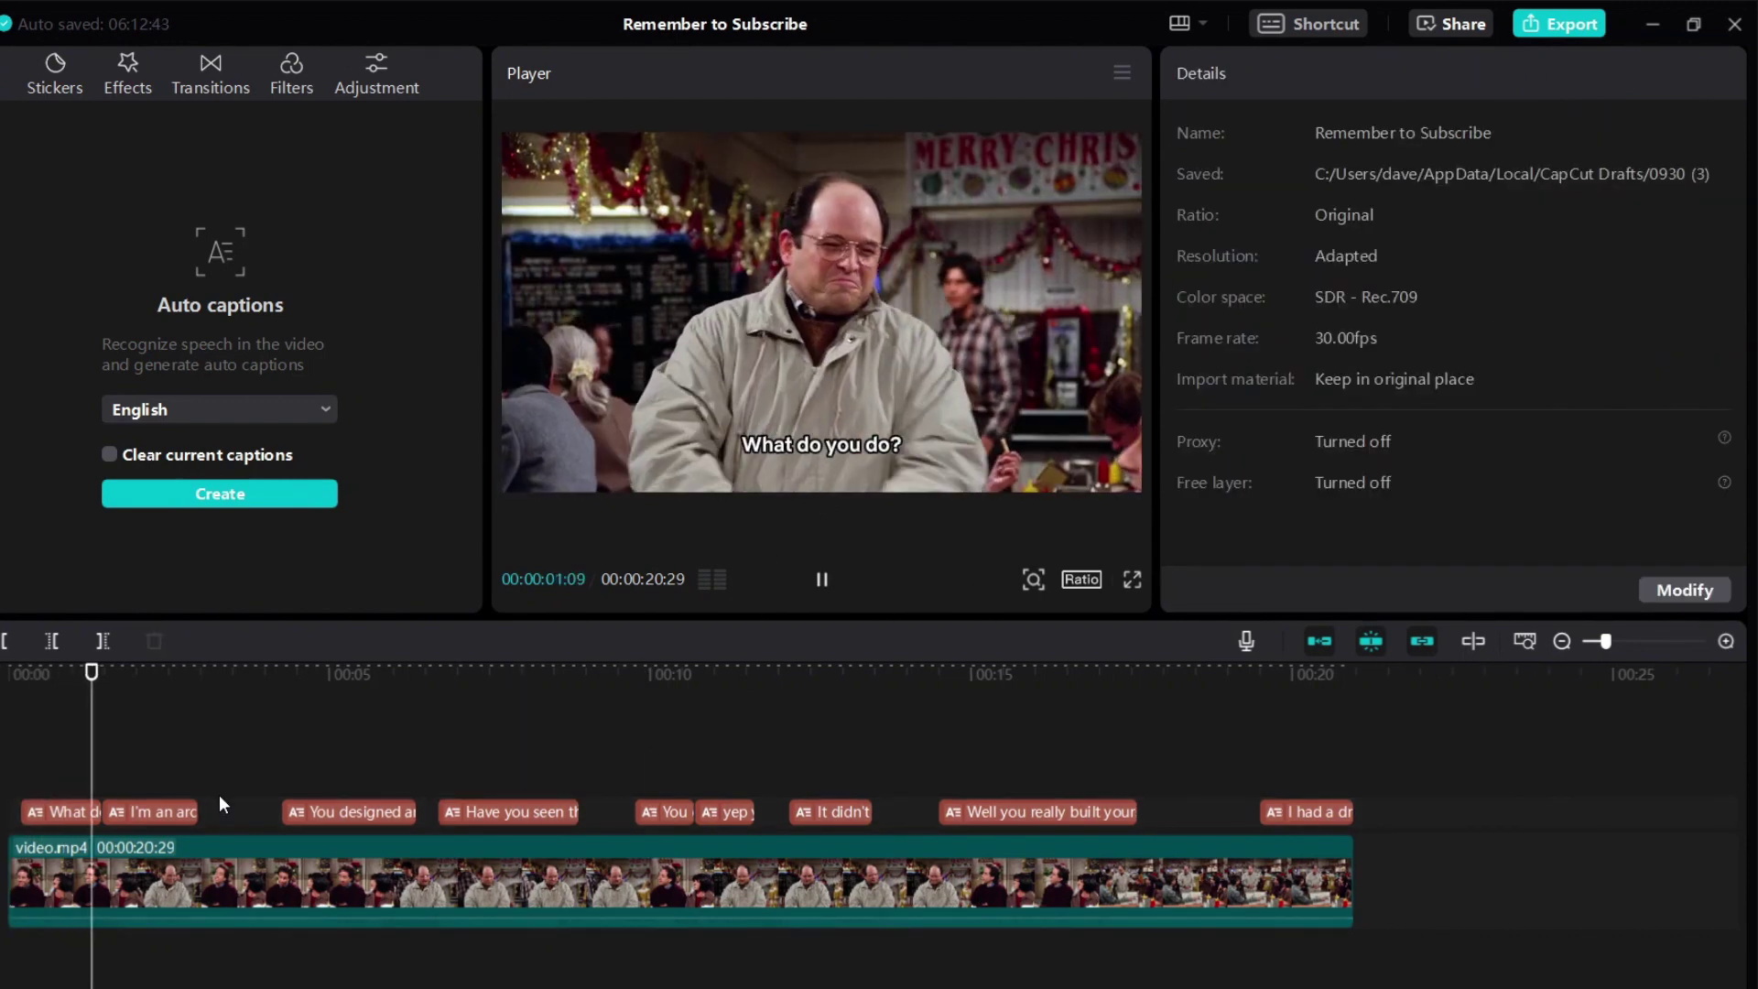